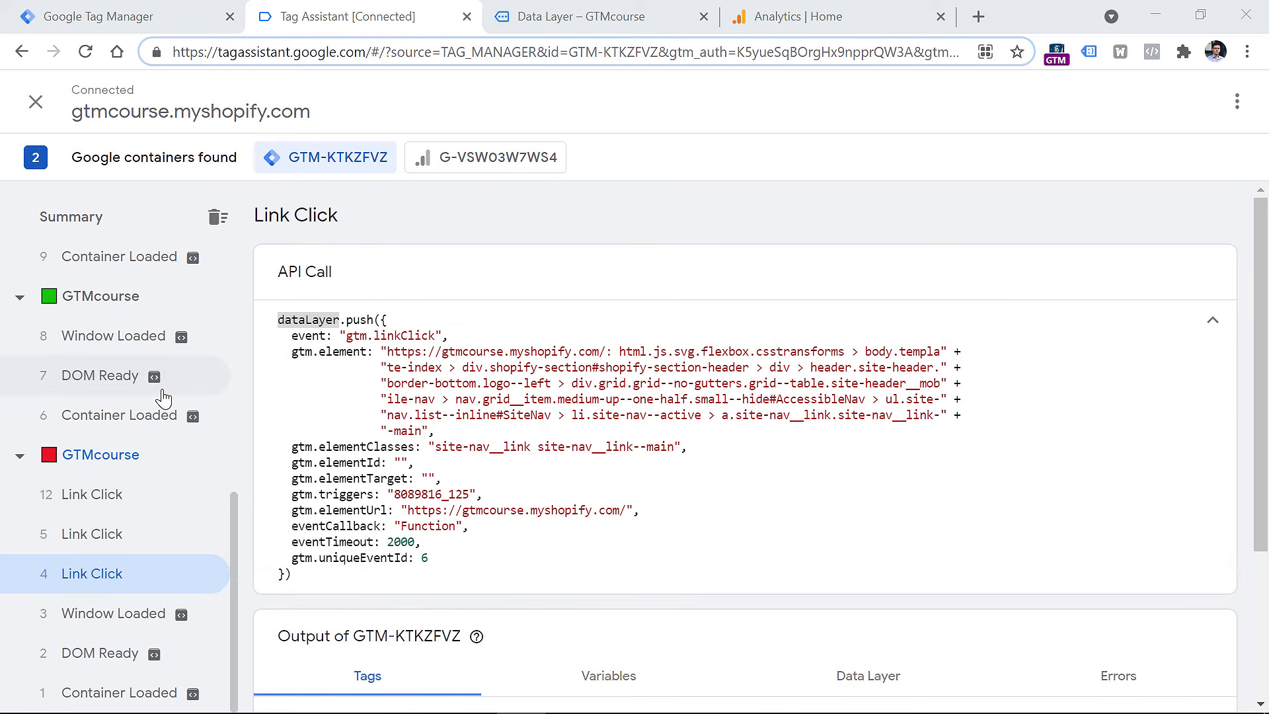
Browse the event timeline and open several events of the first GTMcourse page, ending on Link Click event 12.
scroll(164, 396, up, 8)
scroll(105, 291, down, 5)
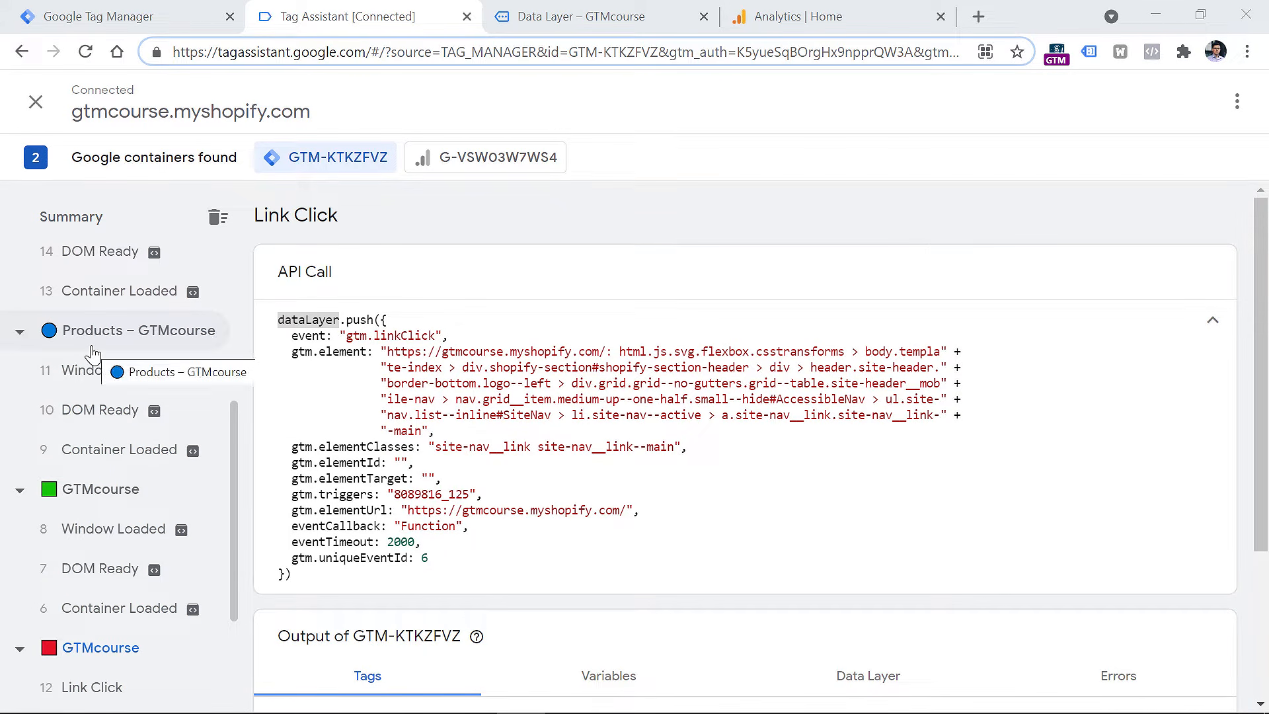
scroll(119, 357, down, 3)
click(108, 690)
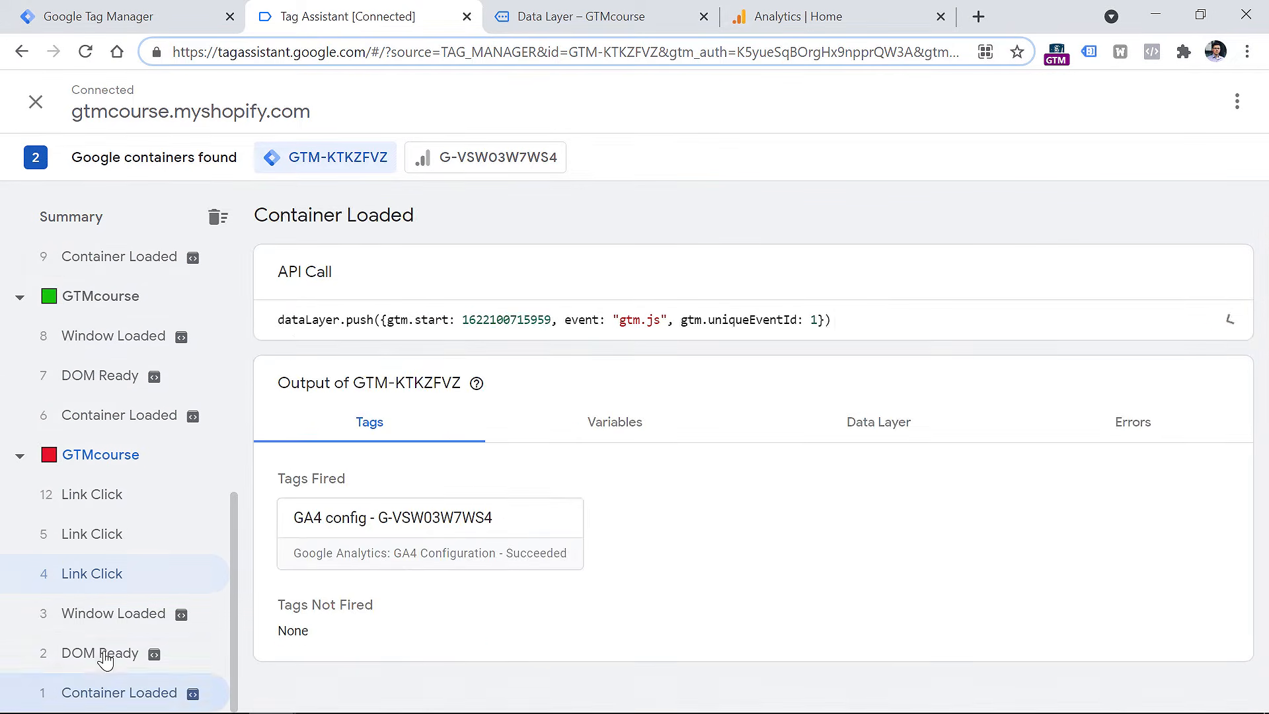
click(106, 656)
click(100, 558)
click(102, 510)
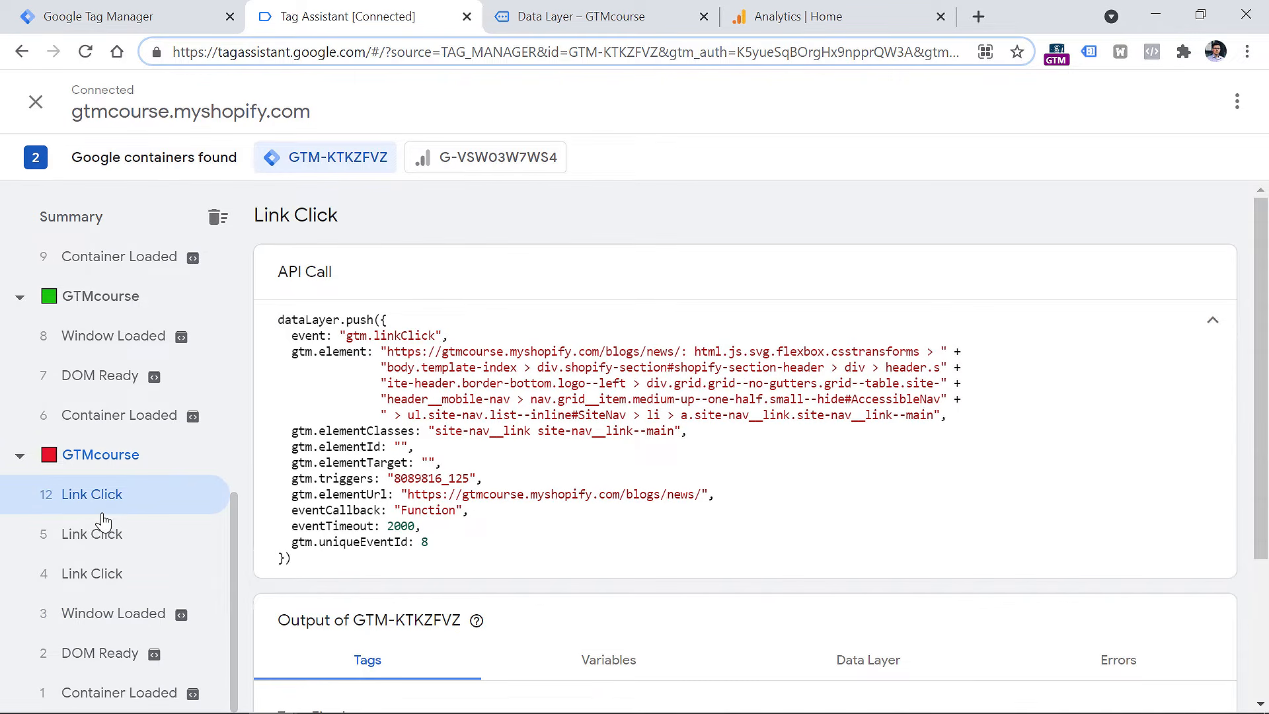
Examine the dataLayer.push contents in the API call of Container Loaded event 1.
click(119, 691)
drag(313, 321, 841, 322)
click(377, 319)
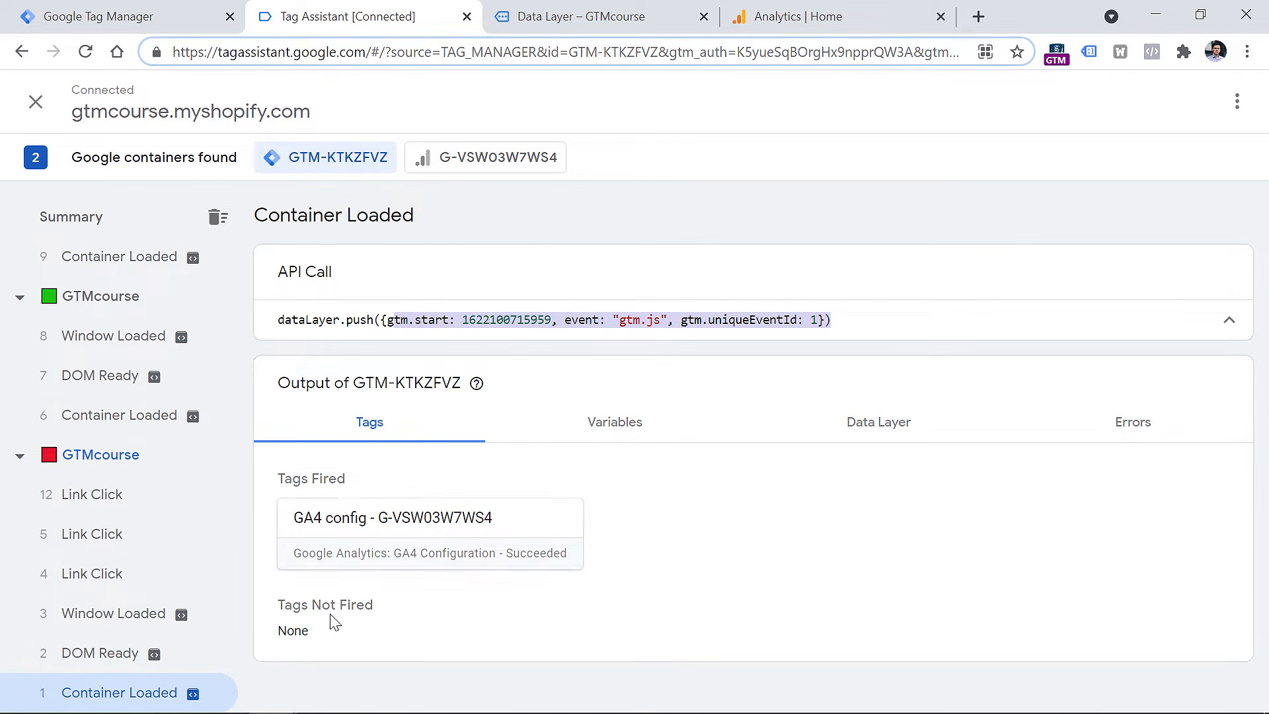
Examine the API call parameters of Link Click events 4, 5 and 12 on the first GTMcourse page.
click(96, 579)
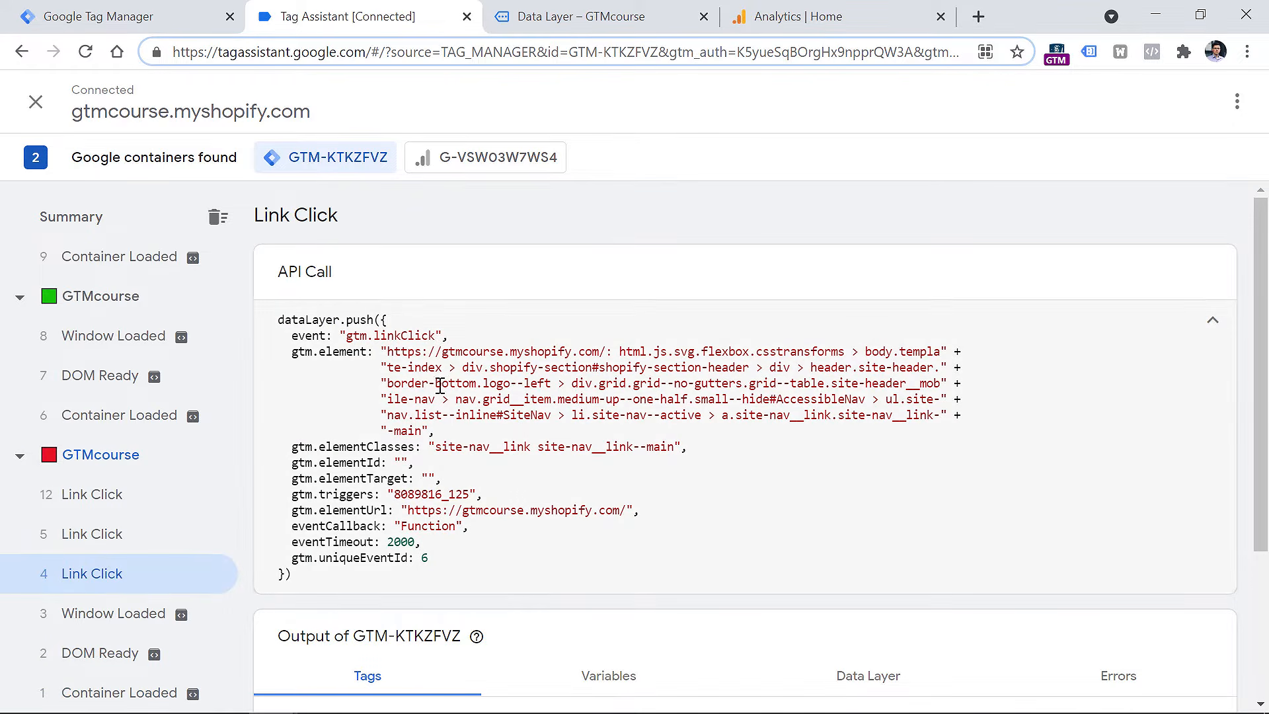
drag(289, 351, 423, 528)
click(421, 542)
click(98, 534)
click(92, 494)
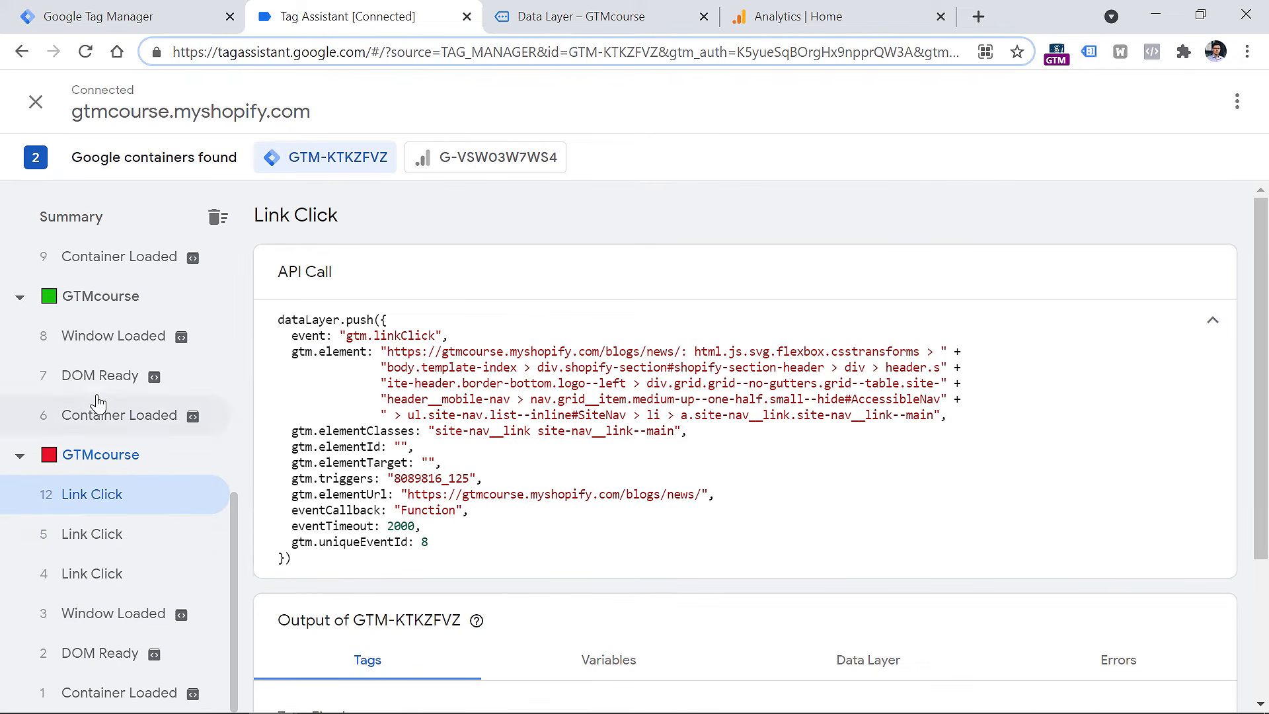
Show the Data Layer values after Window Loaded event 8 on the second GTMcourse page.
click(94, 375)
click(93, 346)
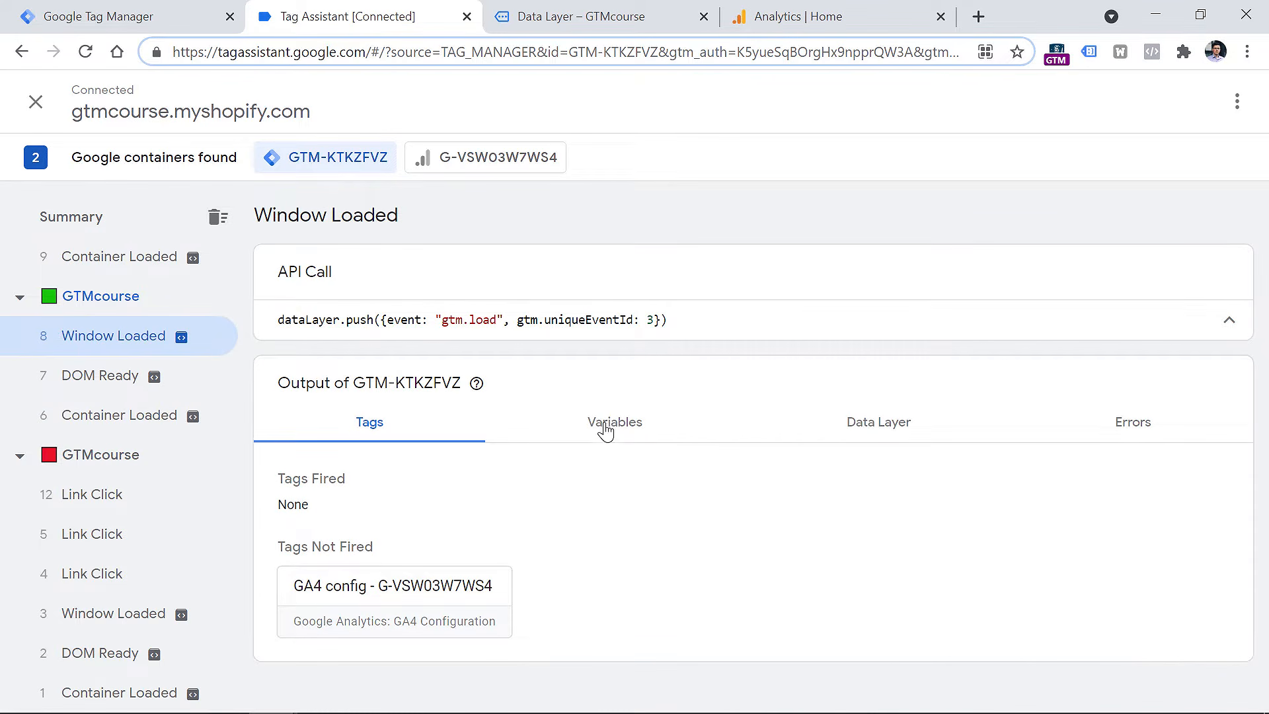
click(876, 424)
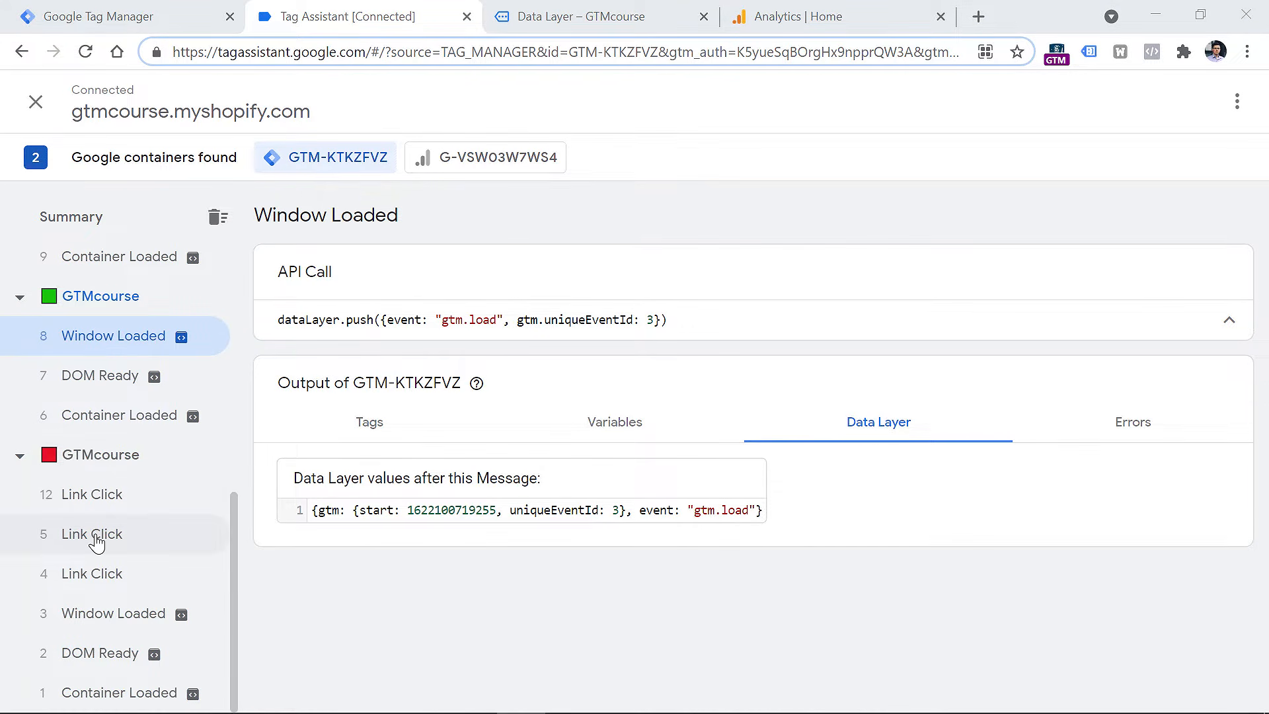
Collapse and re-expand the red GTMcourse page group twice to examine which events belong to that page.
click(20, 457)
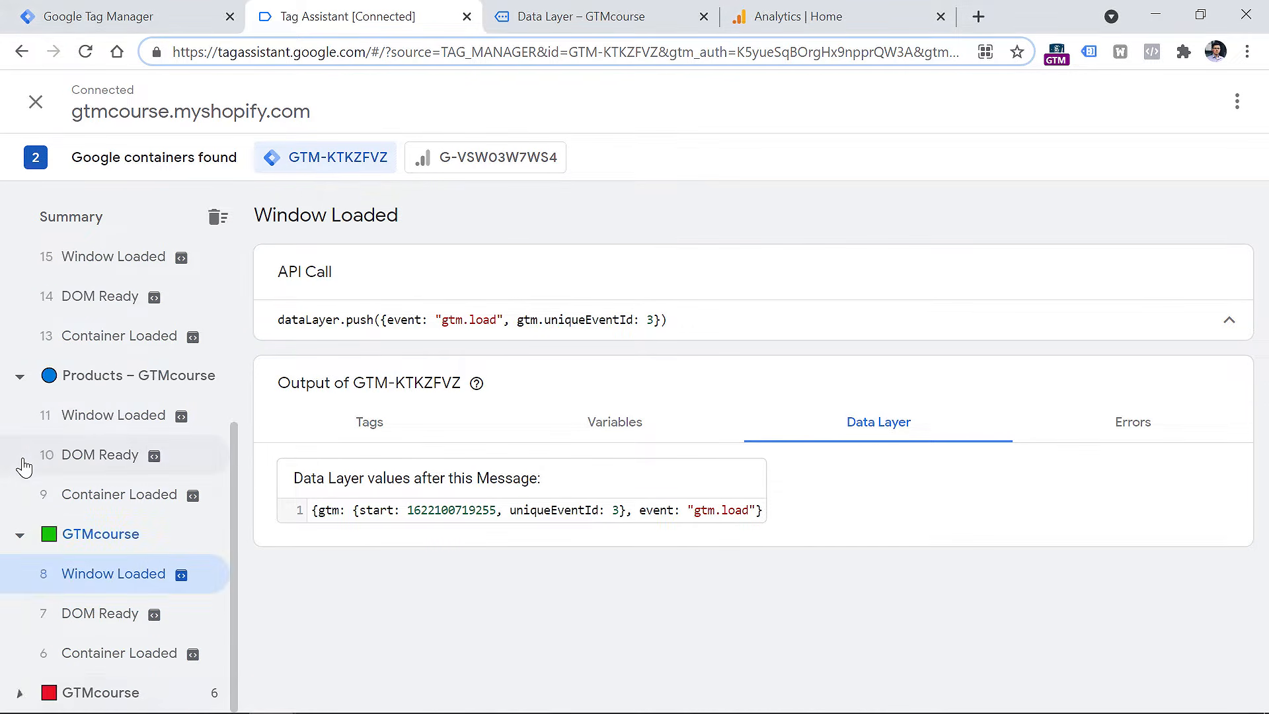
click(17, 694)
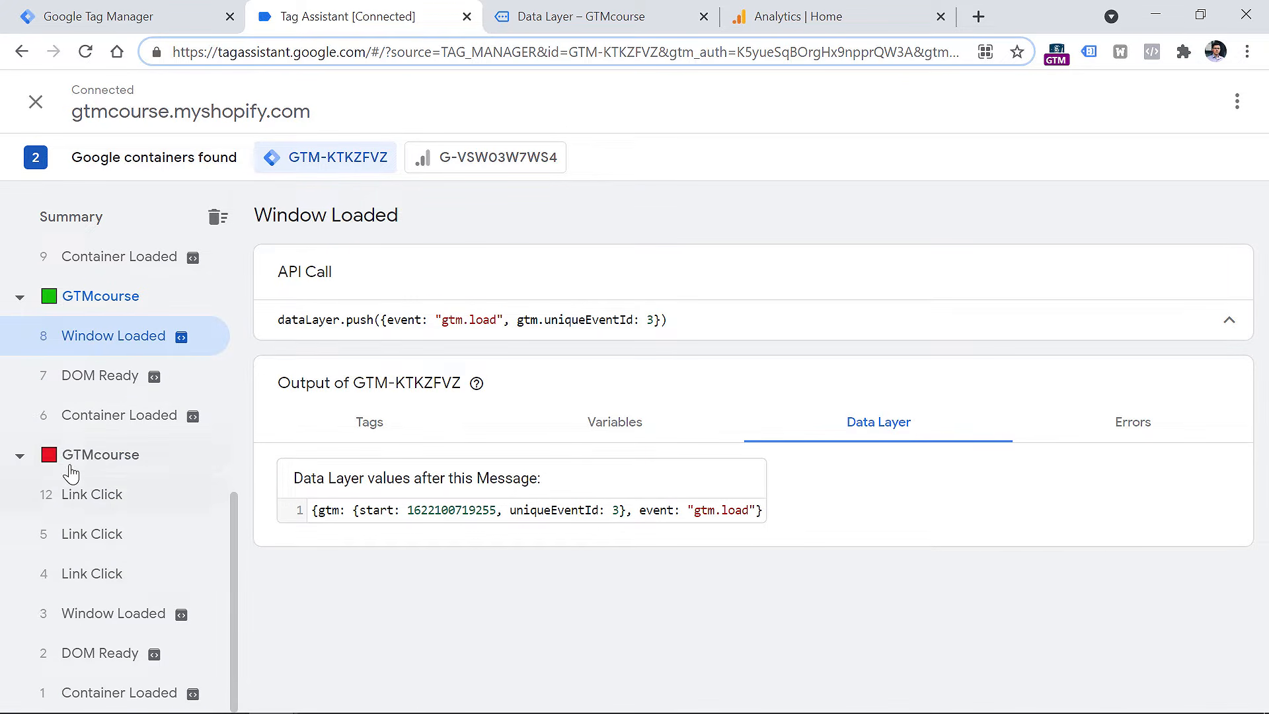
click(19, 458)
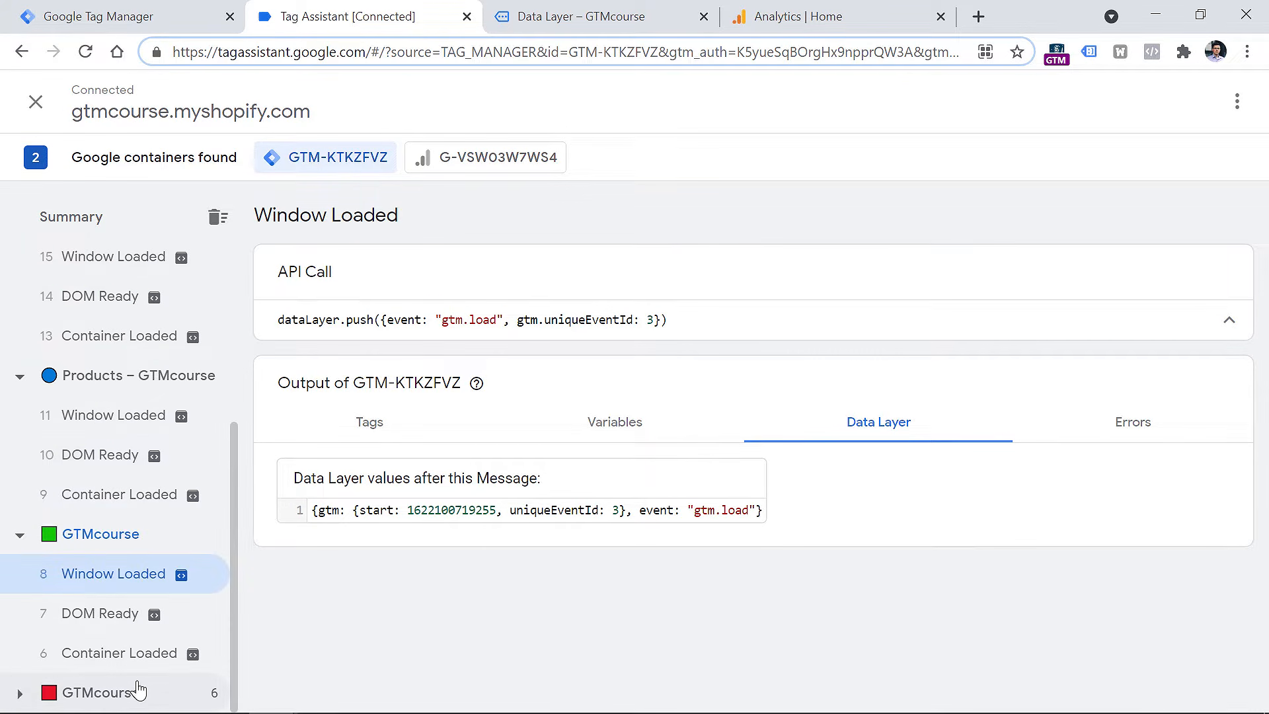
click(18, 694)
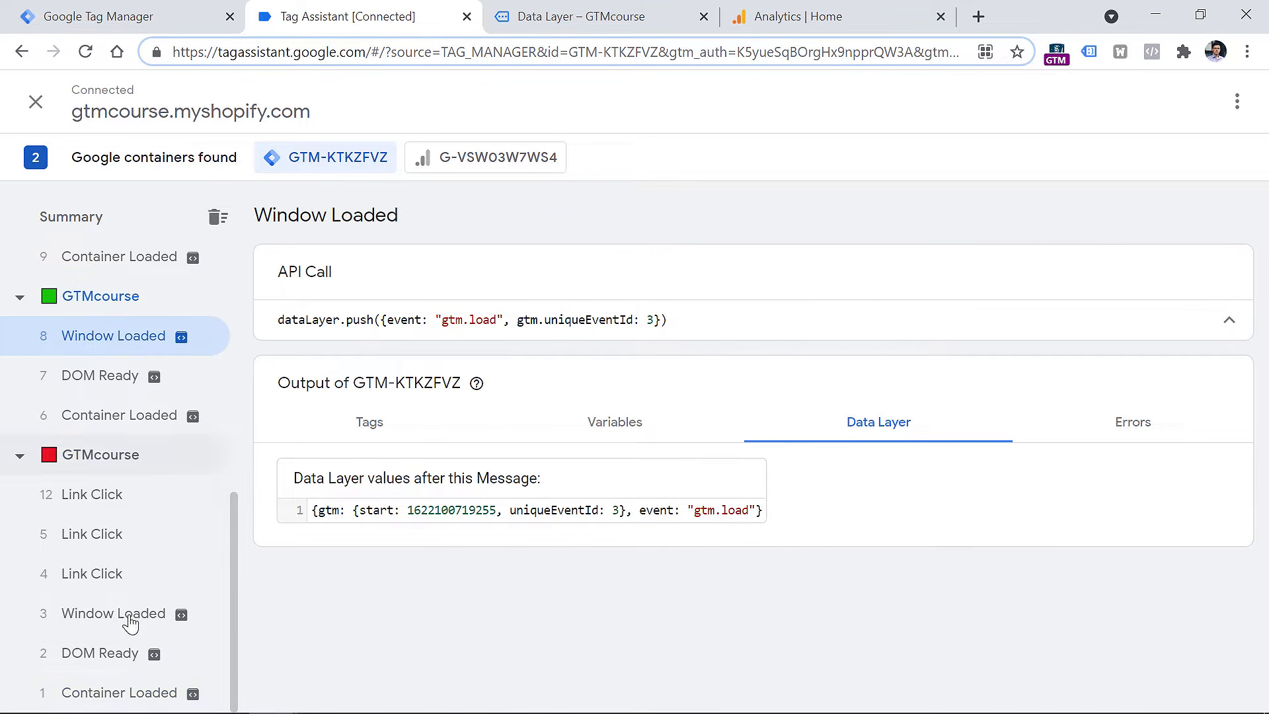
Examine the Data Layer values recorded after Container Loaded event 1, highlighting the full object.
click(105, 692)
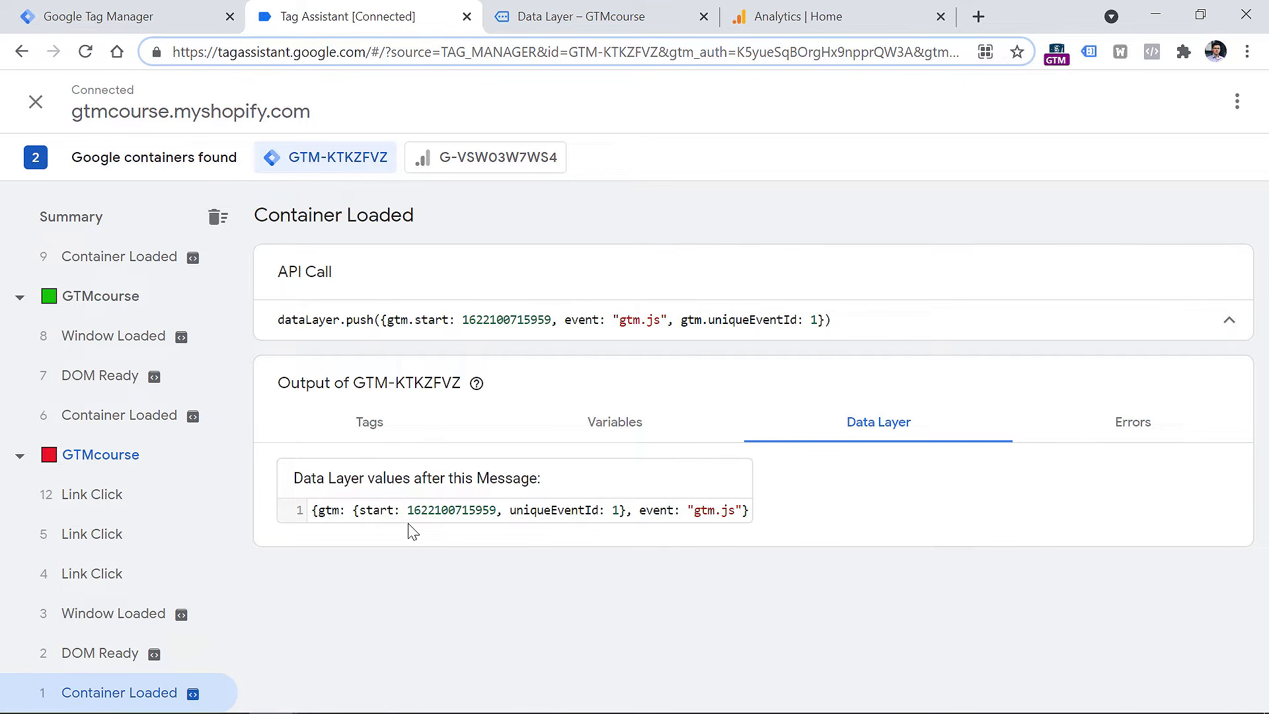
drag(312, 510, 752, 510)
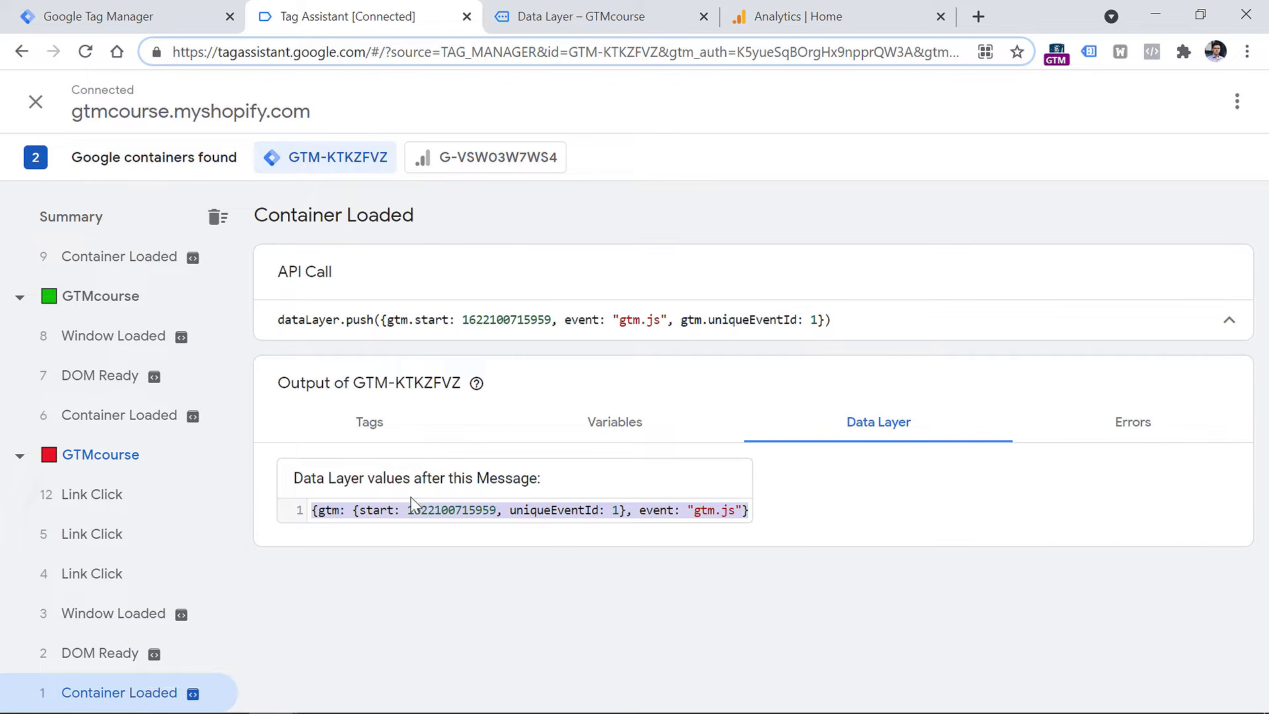
right_click(394, 509)
click(317, 509)
drag(317, 509, 748, 511)
click(748, 510)
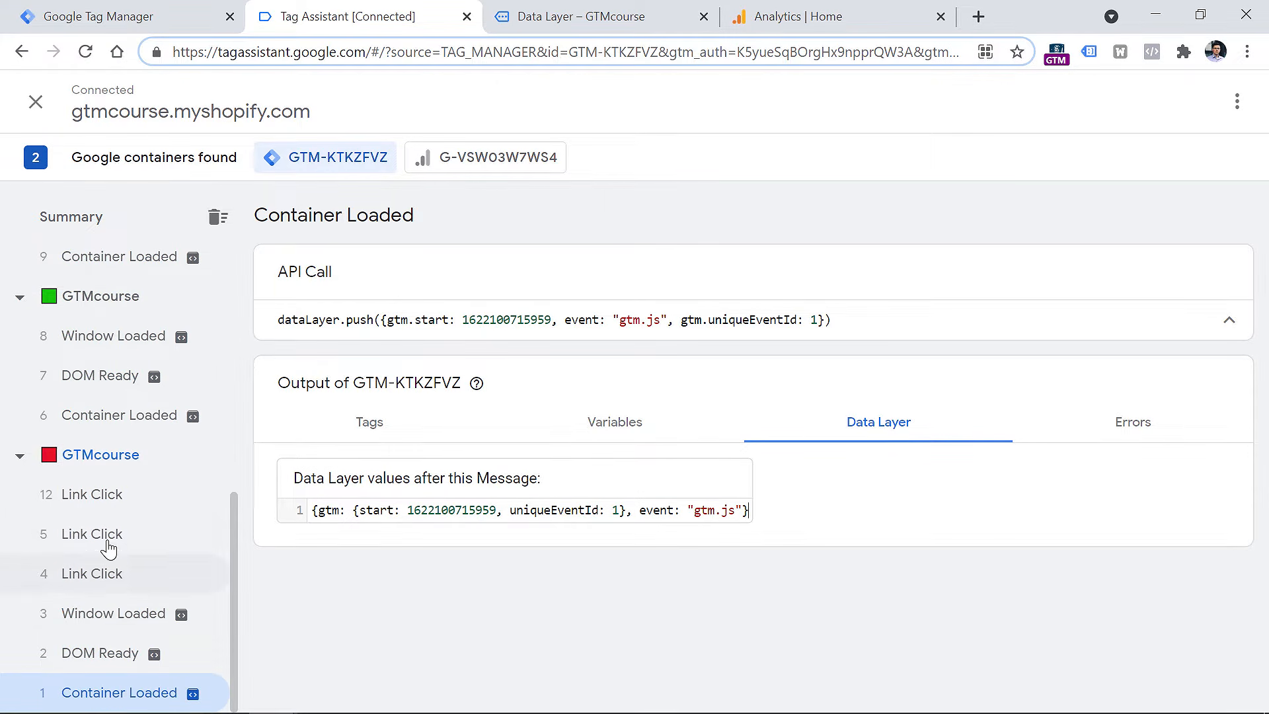
drag(316, 510, 750, 510)
click(751, 510)
Review the Data Layer values after Window Loaded event 3 and the element values after Link Click event 4.
click(78, 620)
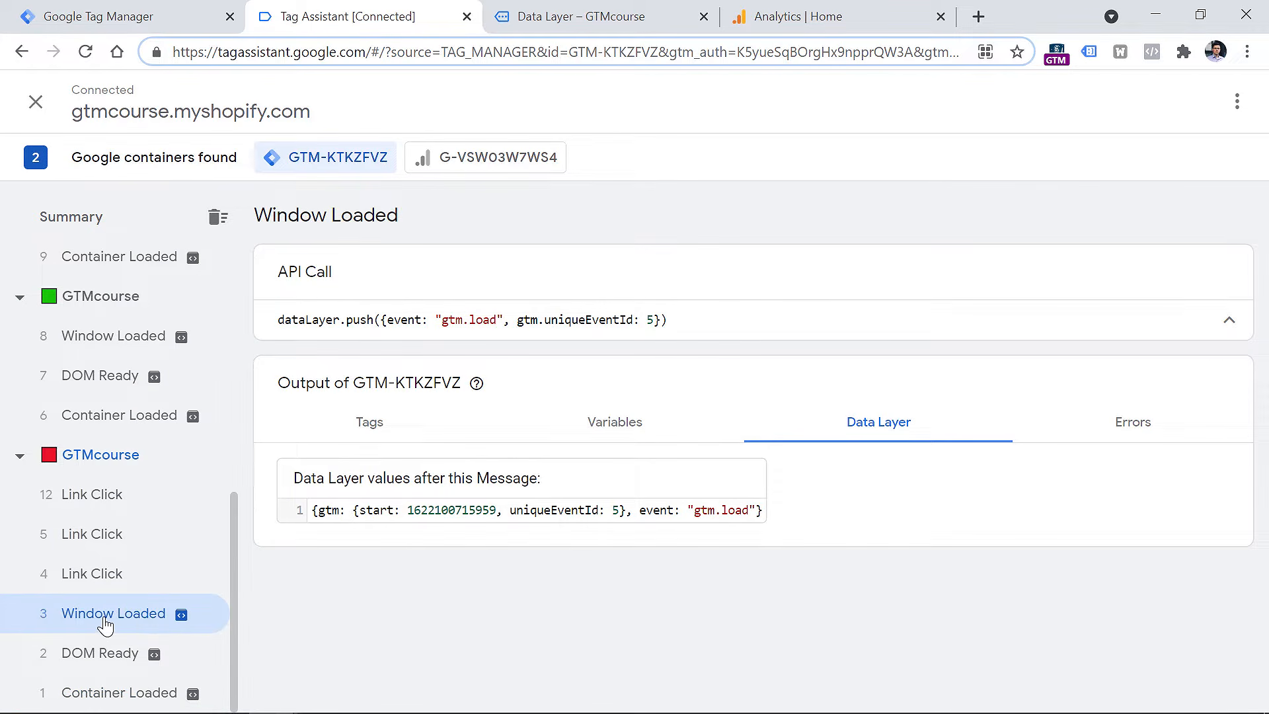
drag(316, 510, 764, 511)
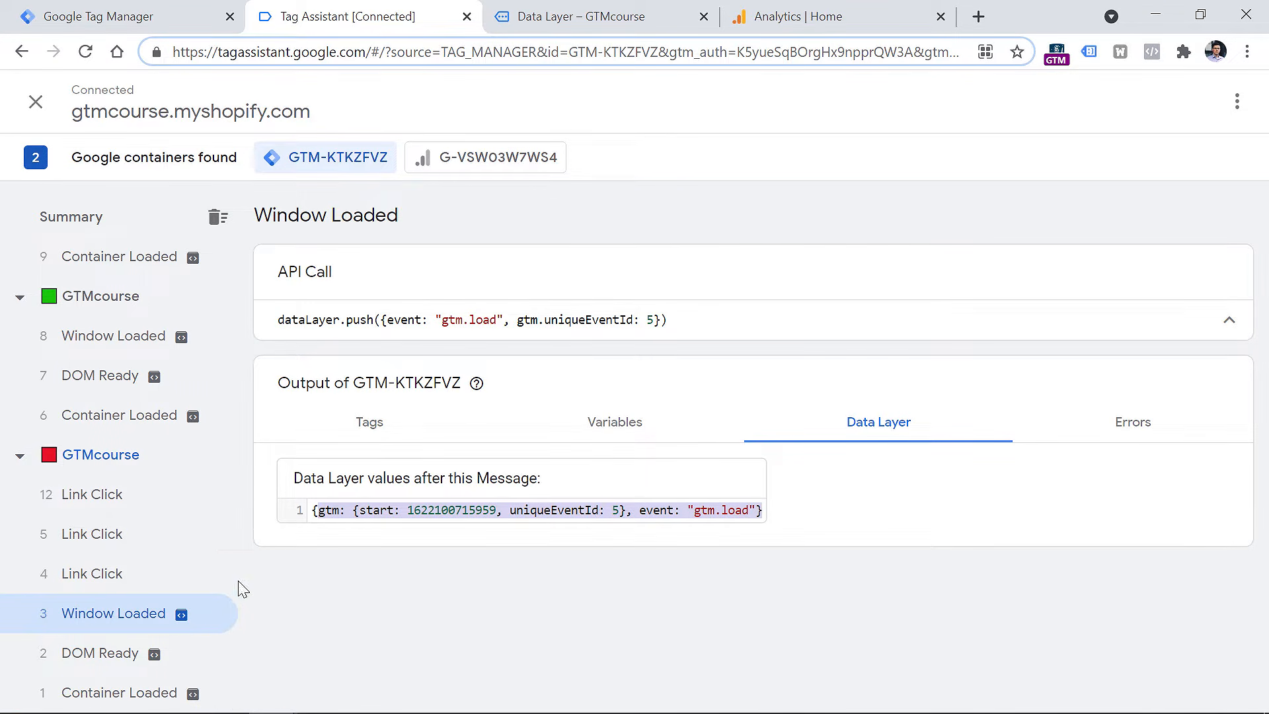
click(106, 576)
scroll(341, 383, down, 7)
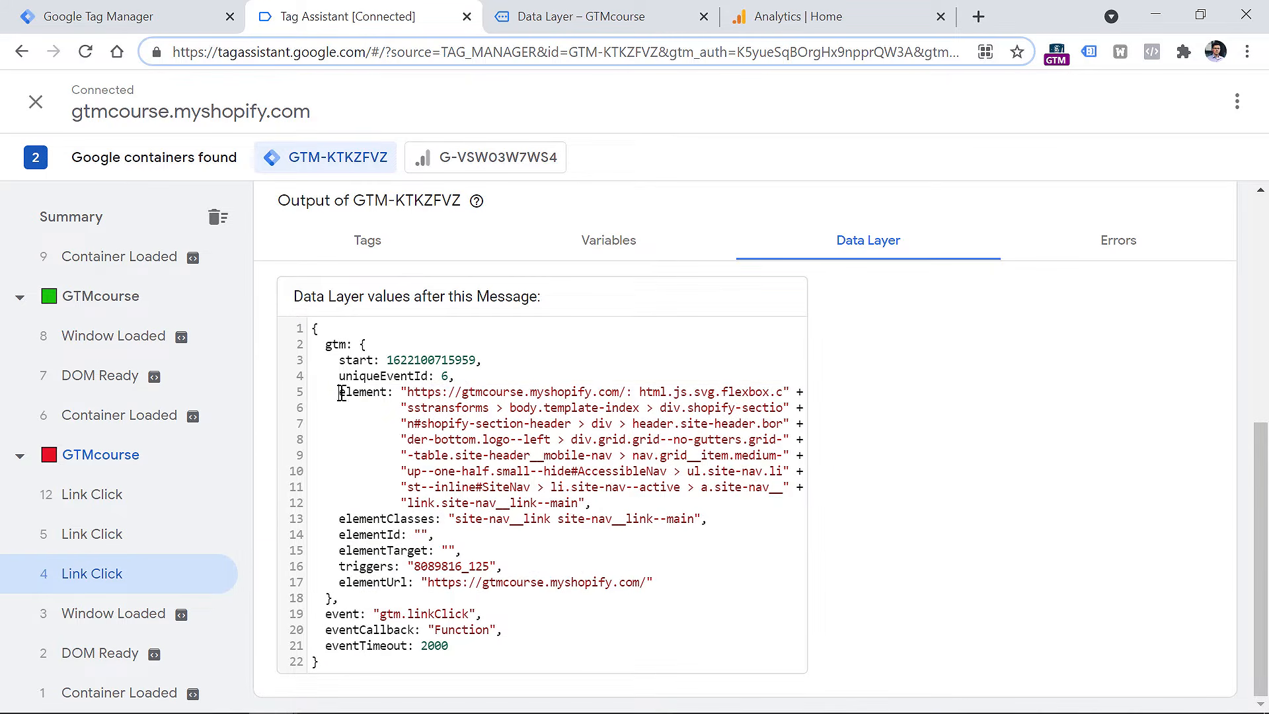
drag(341, 393, 675, 589)
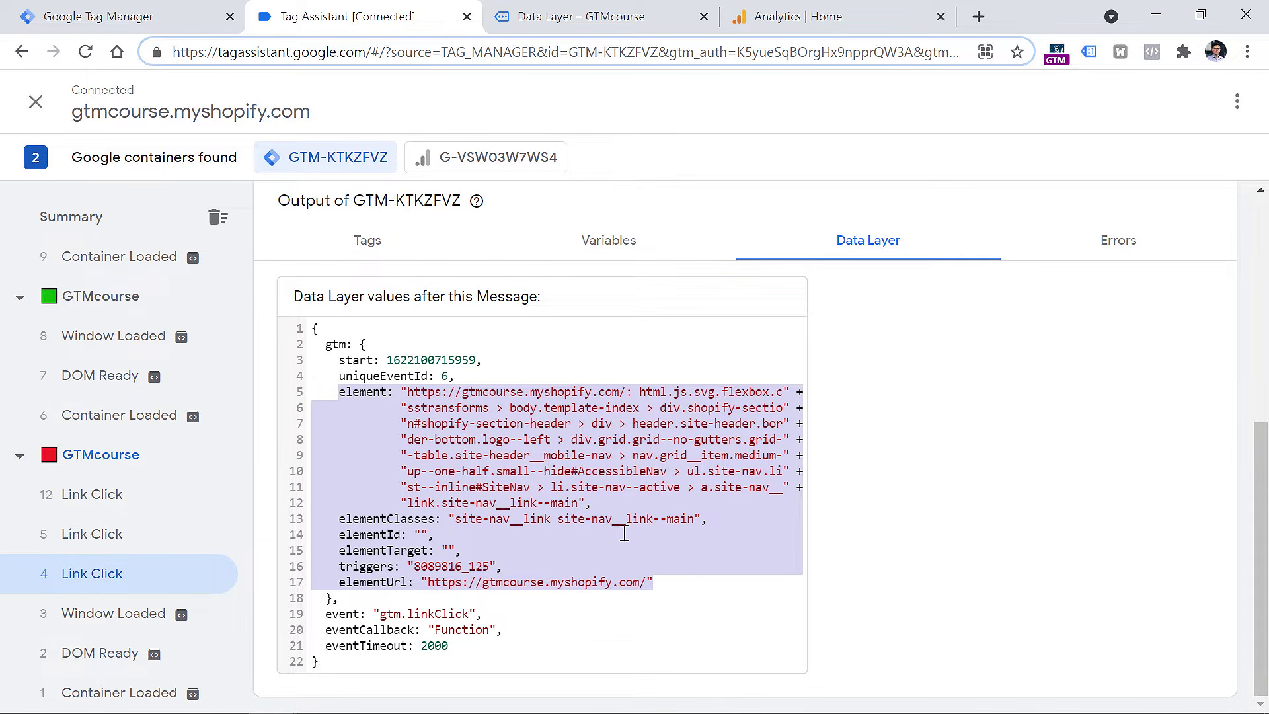
Compare the gtm start value in the Data Layer of Link Click event 4 with that of Container Loaded event 1.
double_click(351, 360)
double_click(420, 359)
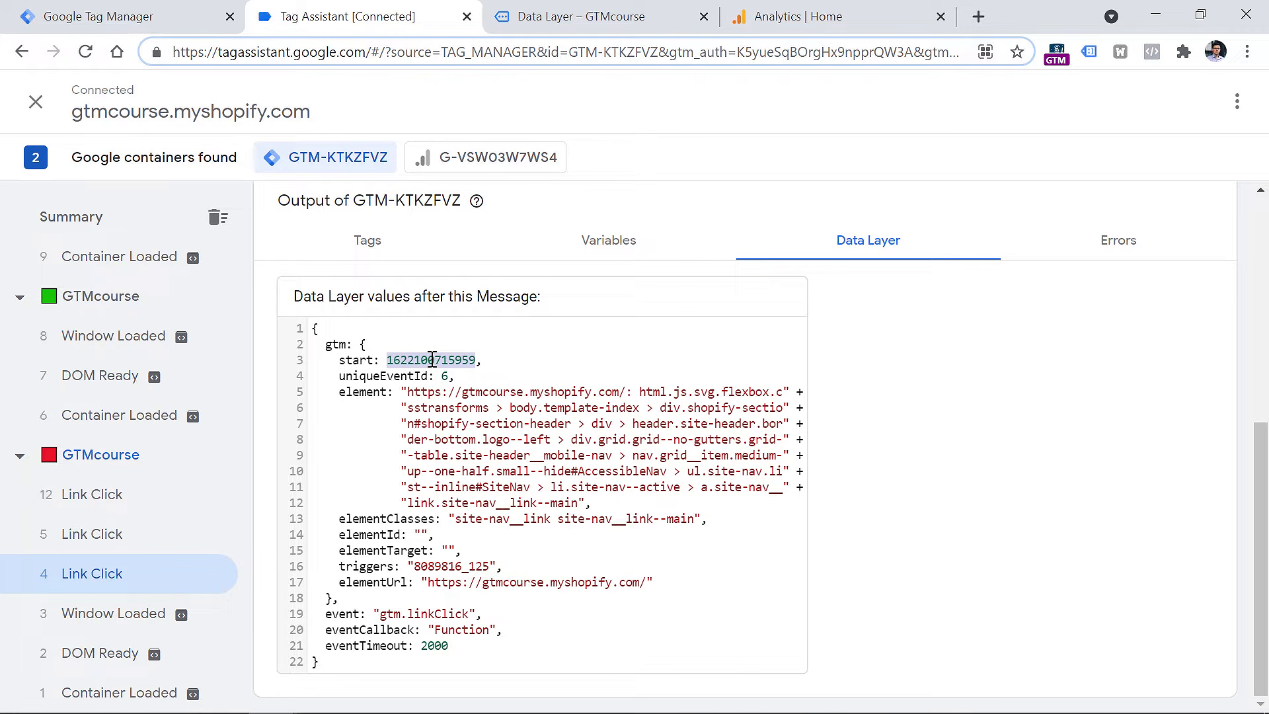
click(89, 691)
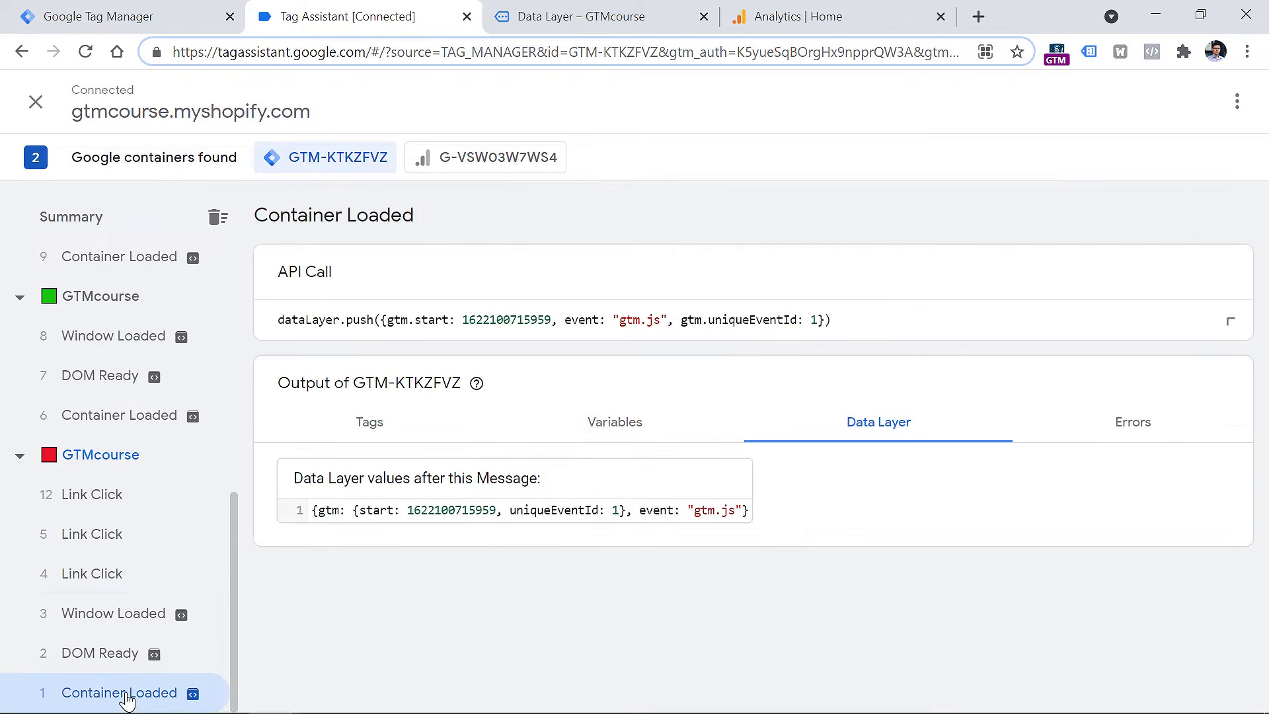
double_click(454, 510)
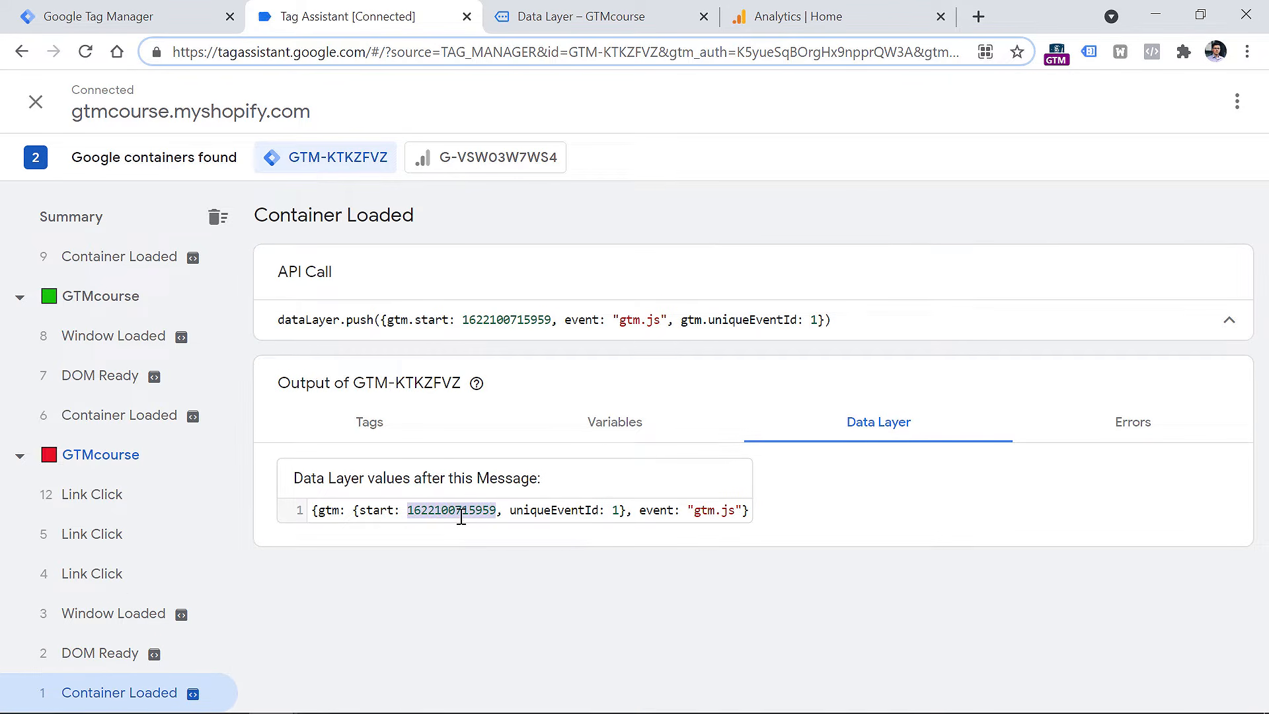
Compare the API call parameters of Link Click event 12 with its accumulated Data Layer values.
click(121, 497)
scroll(366, 400, down, 6)
scroll(368, 399, up, 6)
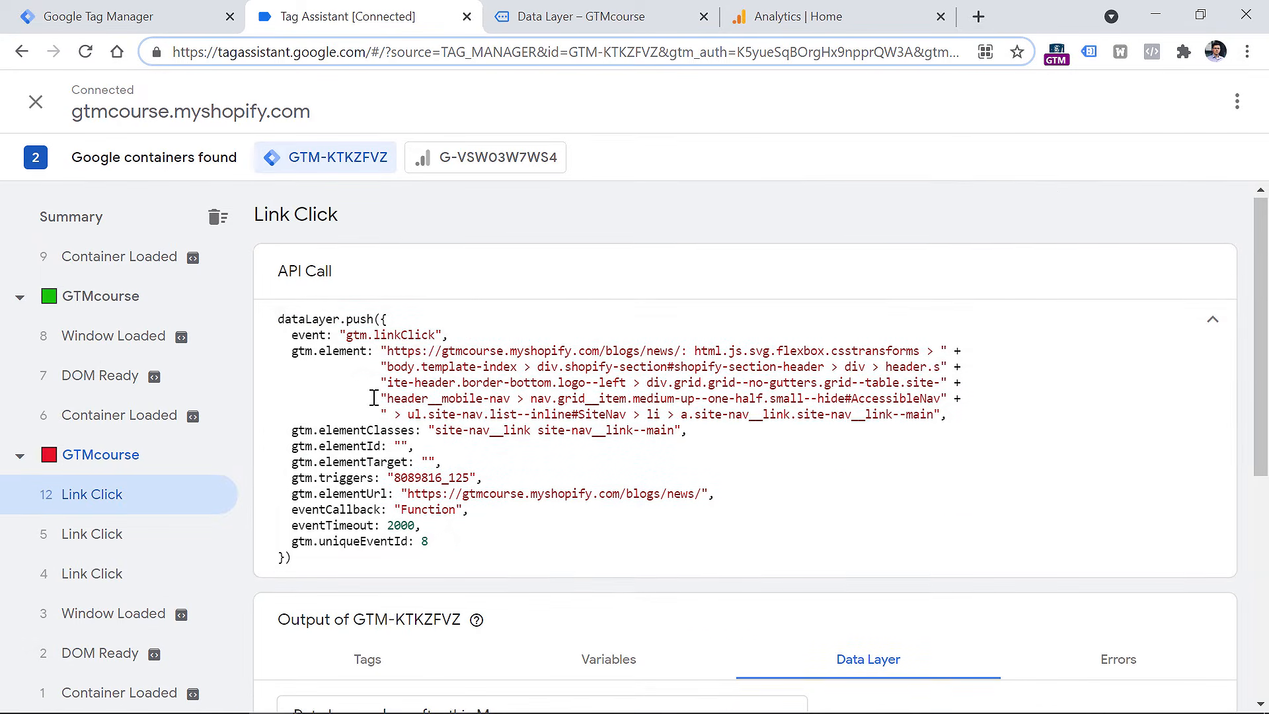
drag(290, 341, 447, 524)
scroll(447, 509, down, 5)
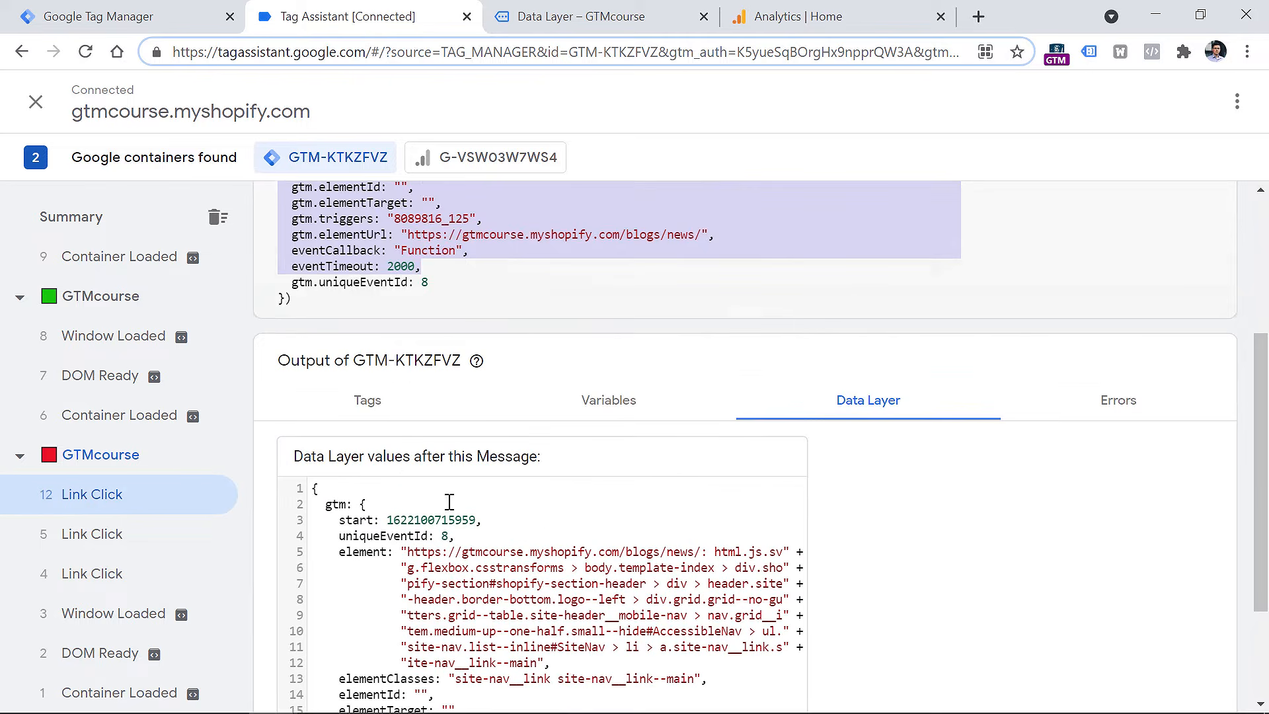
scroll(453, 335, down, 1)
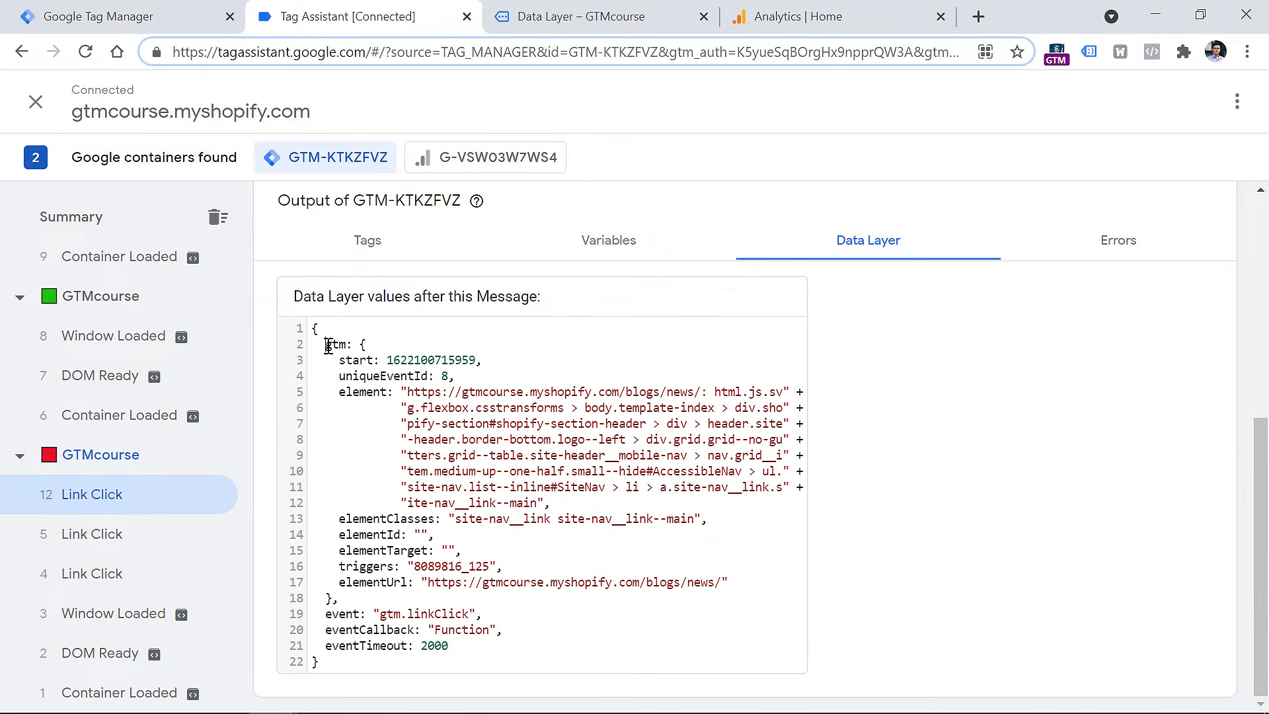
drag(325, 343, 488, 646)
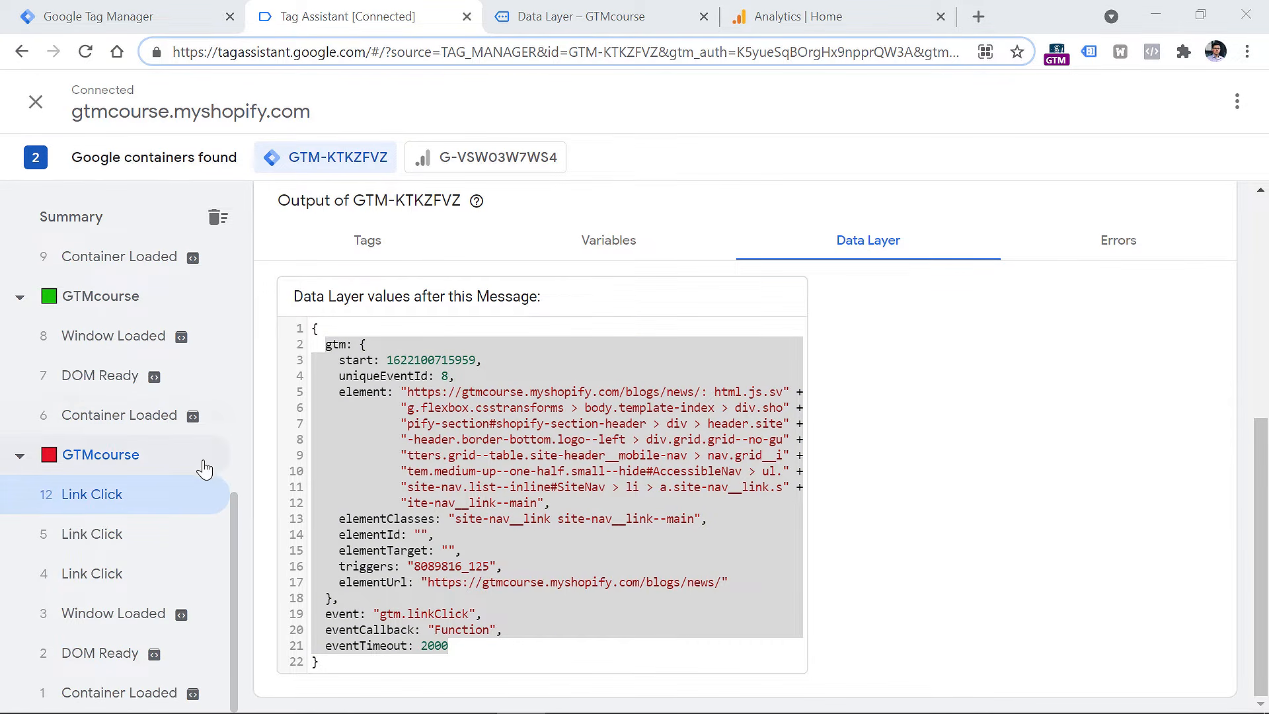
Collapse and re-expand both GTMcourse page groups, and view the Data Layer values after Container Loaded event 6.
click(26, 460)
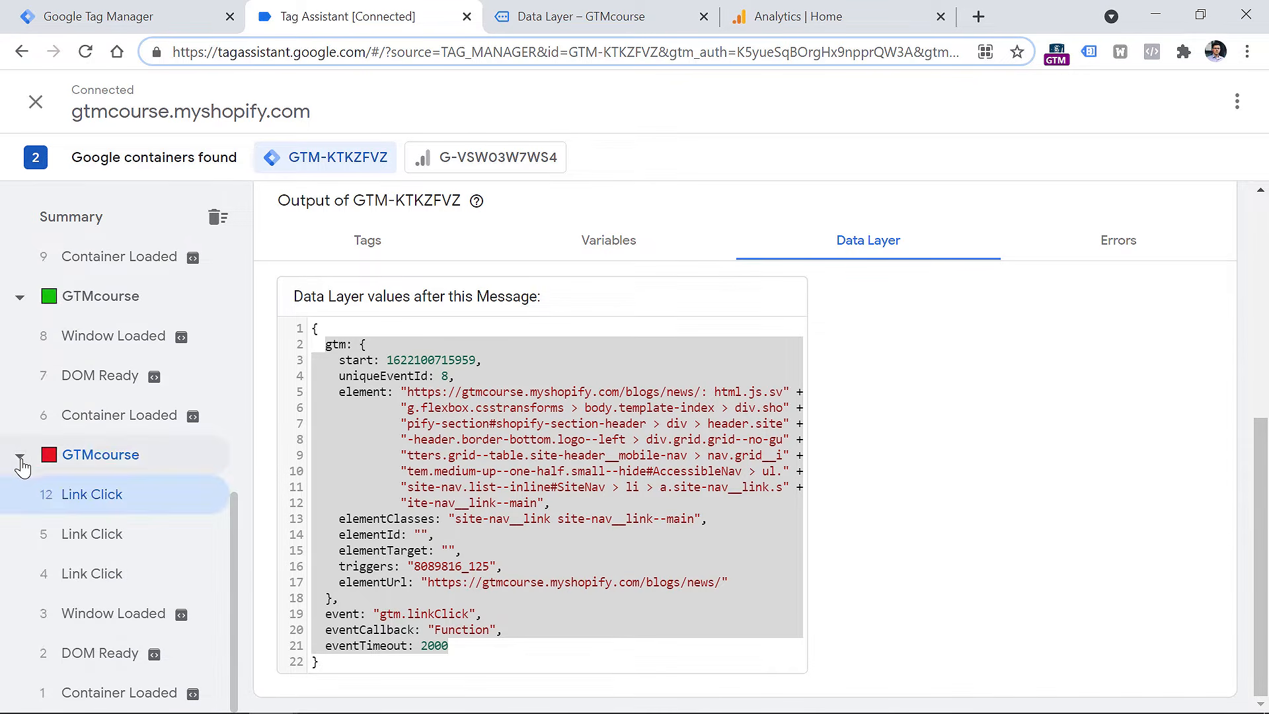
click(22, 462)
click(20, 544)
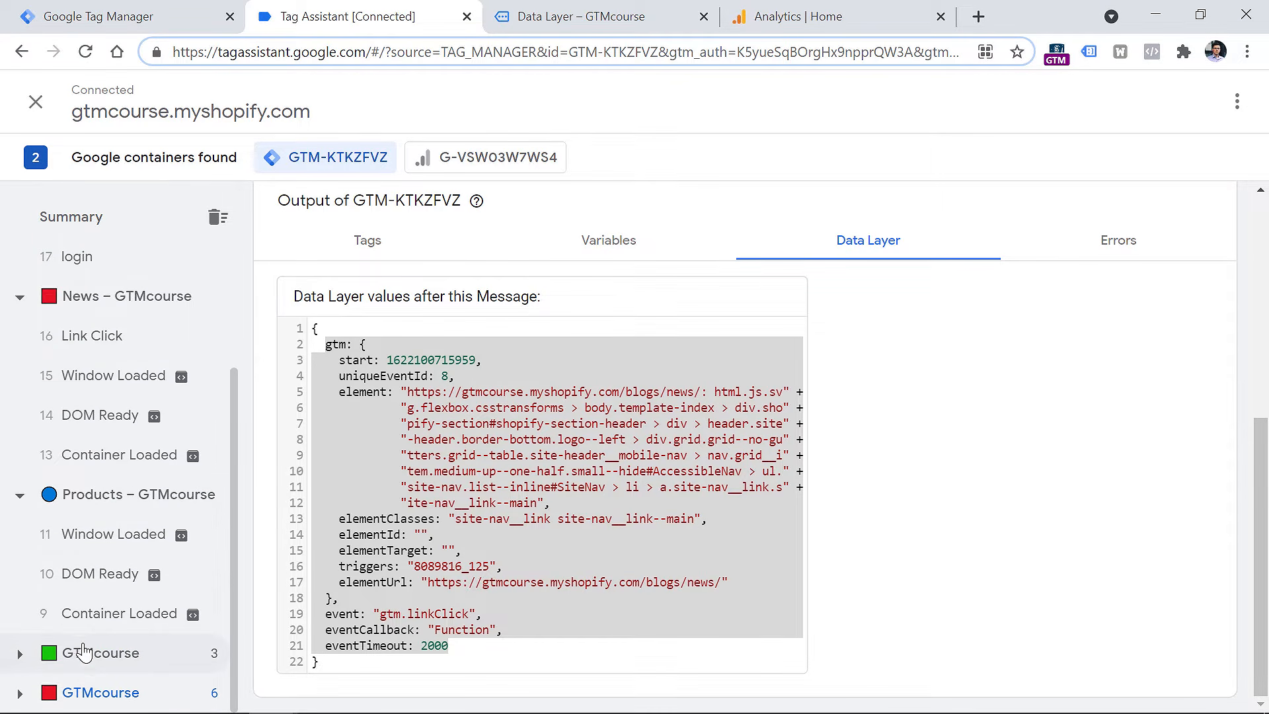
click(20, 654)
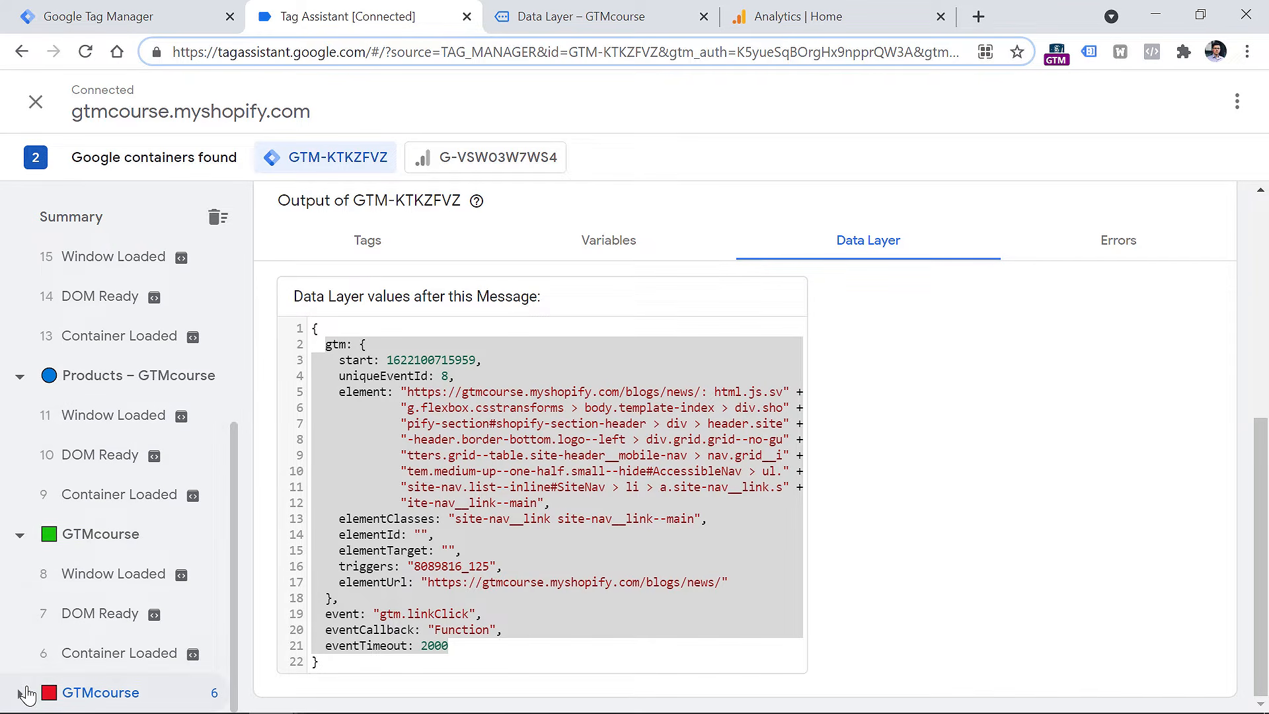
click(21, 692)
scroll(66, 436, down, 3)
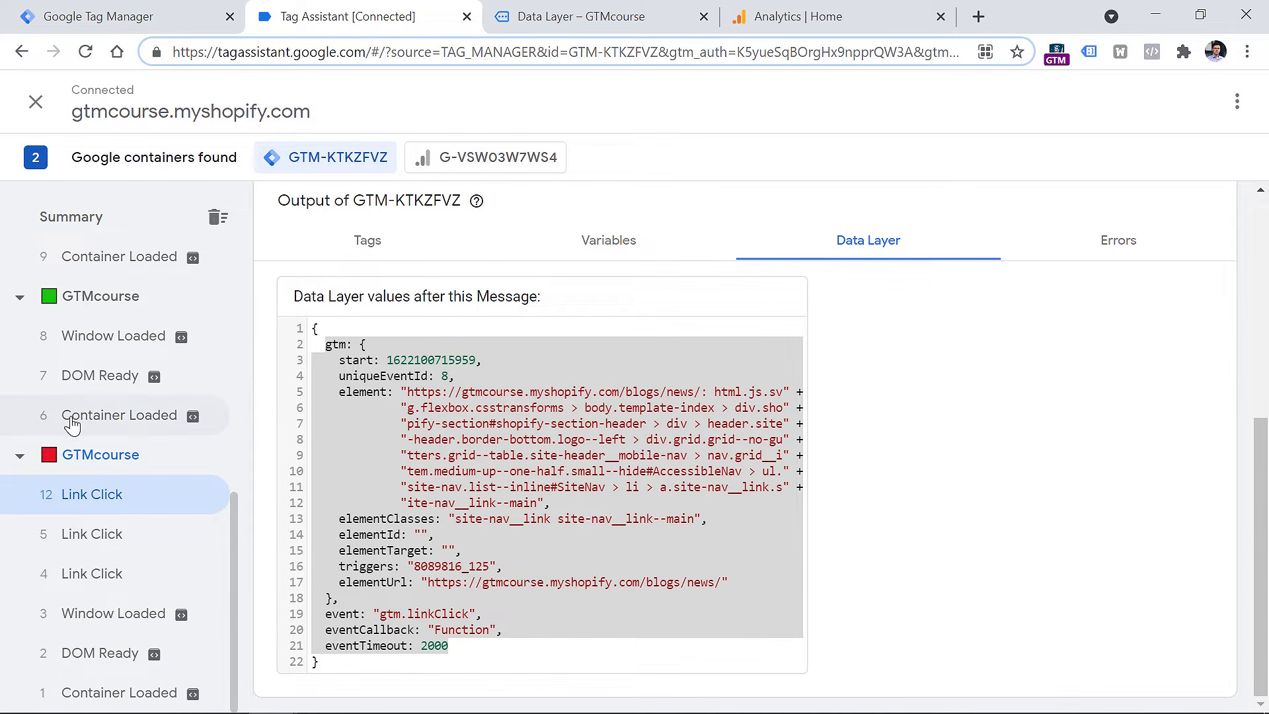
click(130, 416)
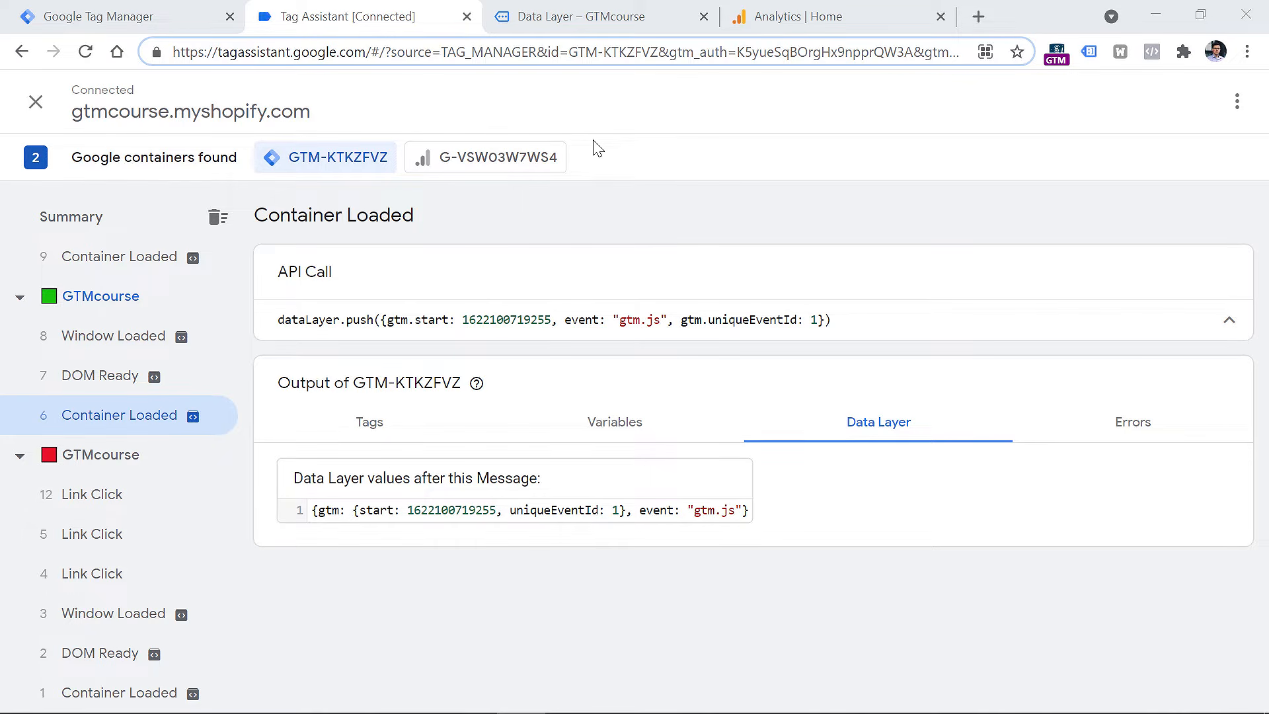
Check the login message on the site's Data Layer blog post, and return to the Tag Assistant debug view.
click(592, 13)
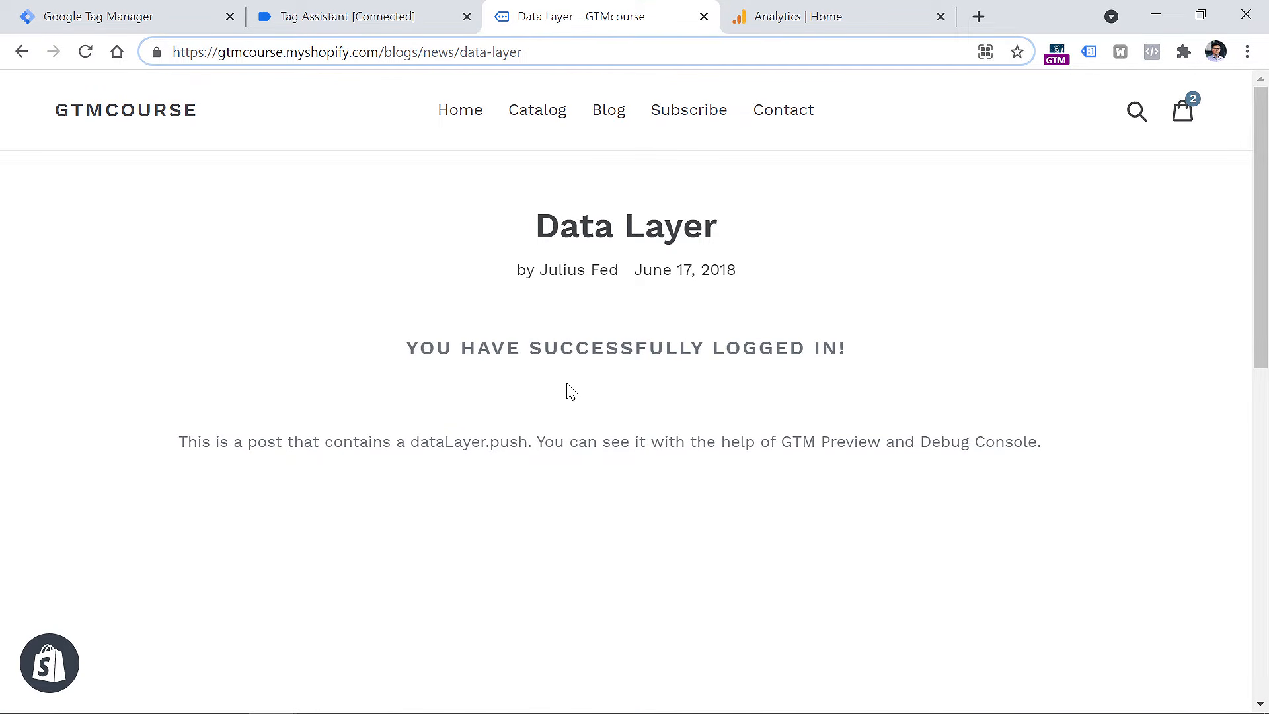
drag(406, 348, 881, 366)
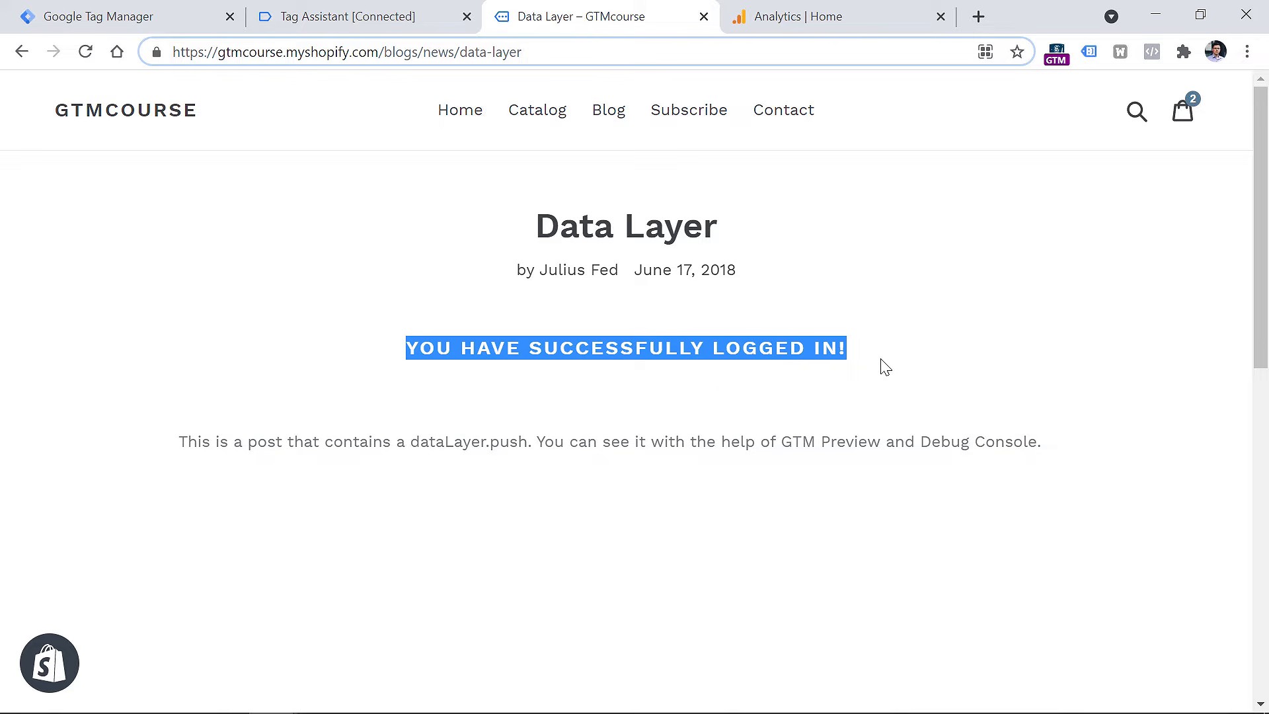
click(603, 377)
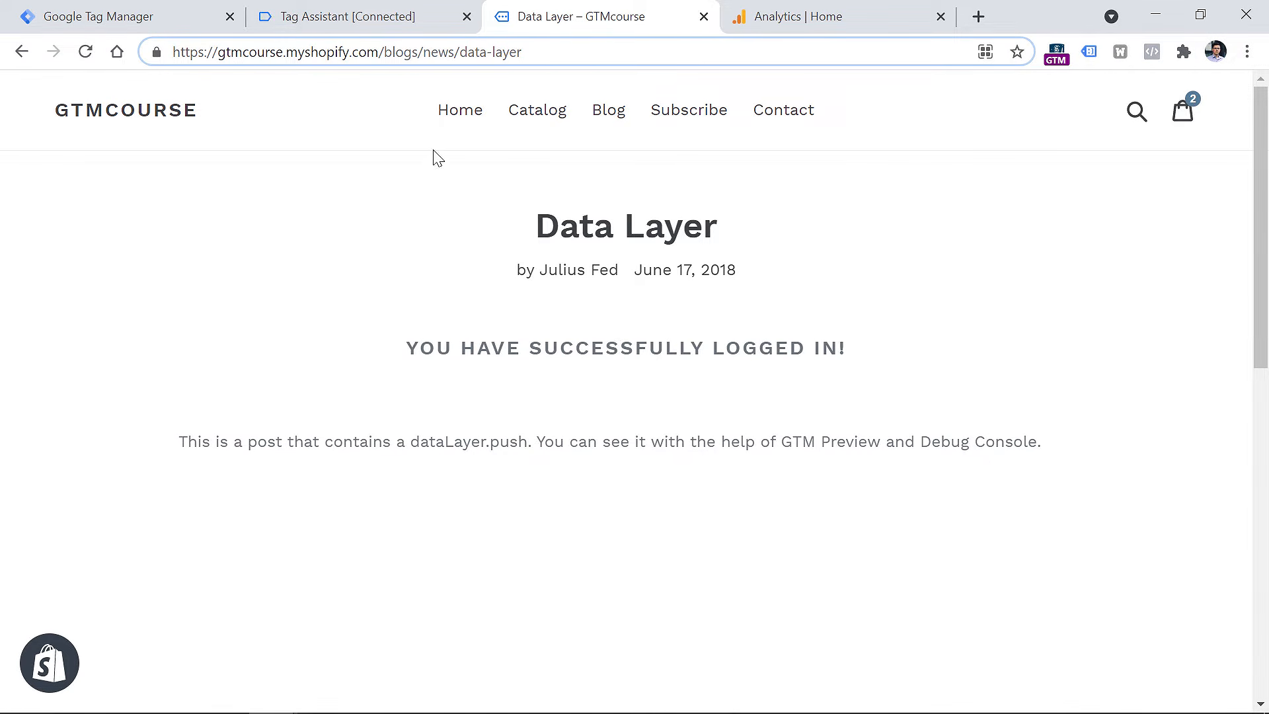
click(380, 26)
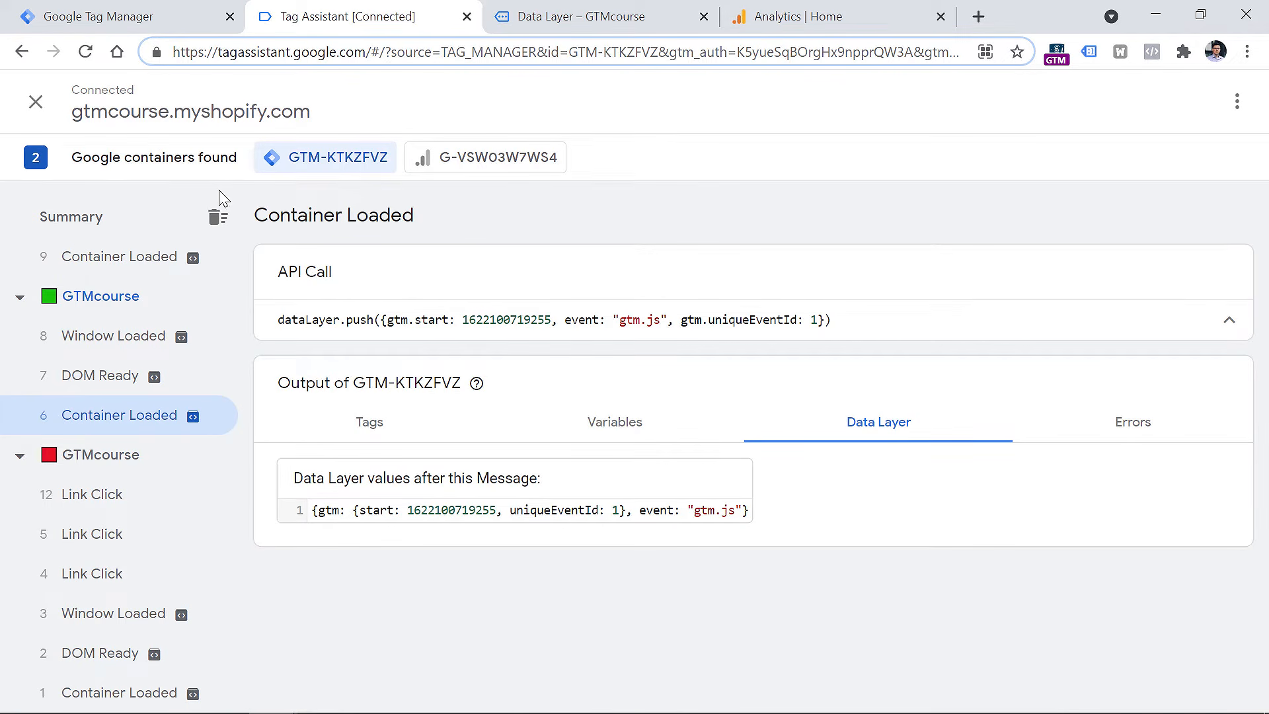
Clear the recorded events from the debug view, reload the Data Layer blog post, and return to Tag Assistant.
click(219, 218)
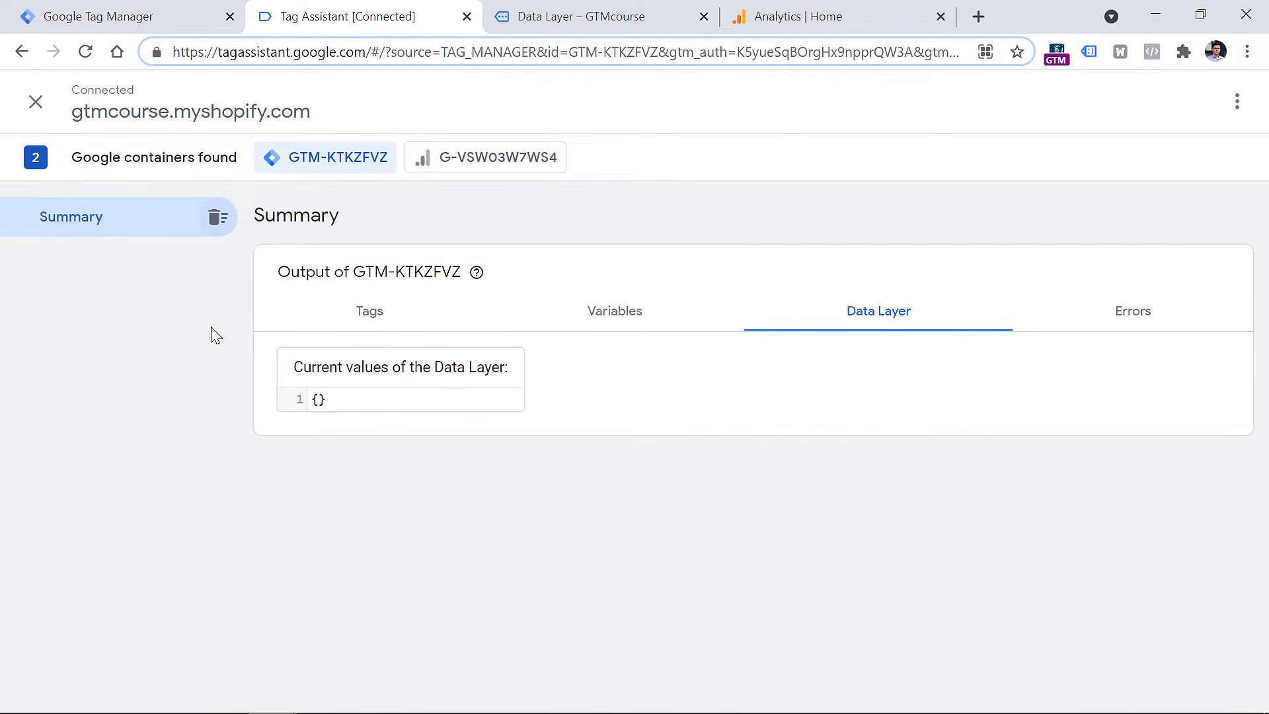
click(601, 14)
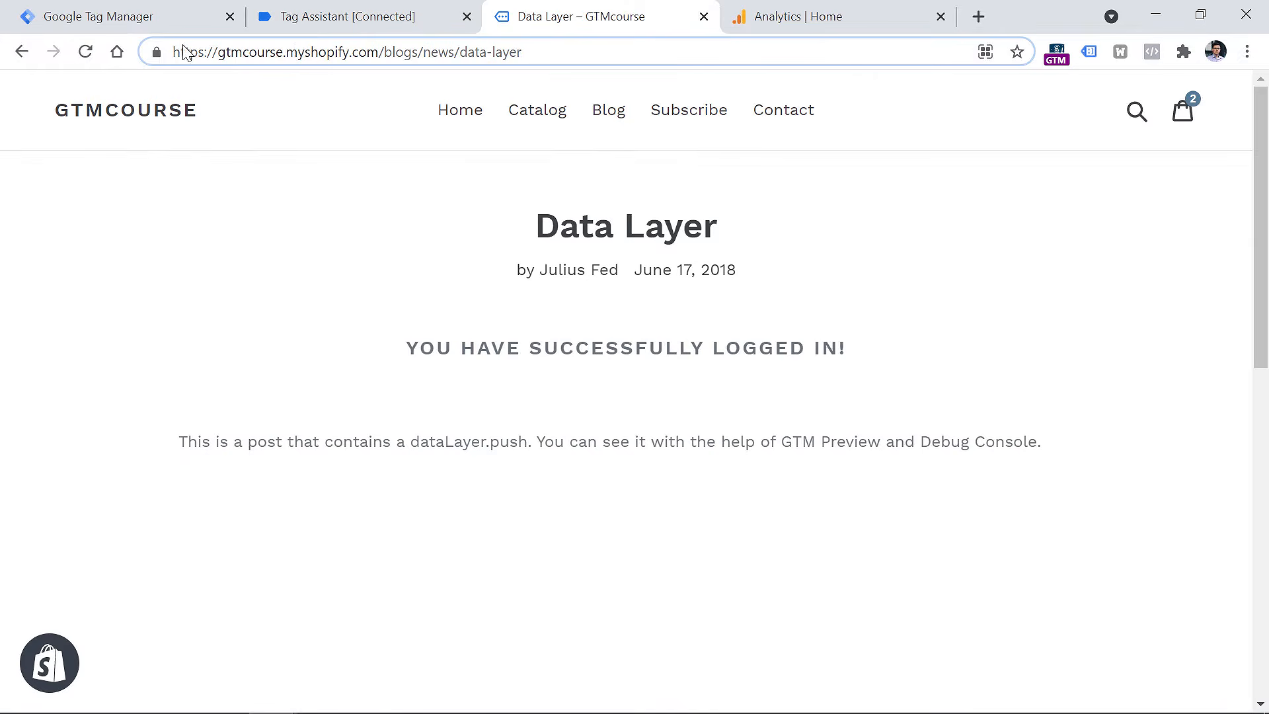
click(85, 53)
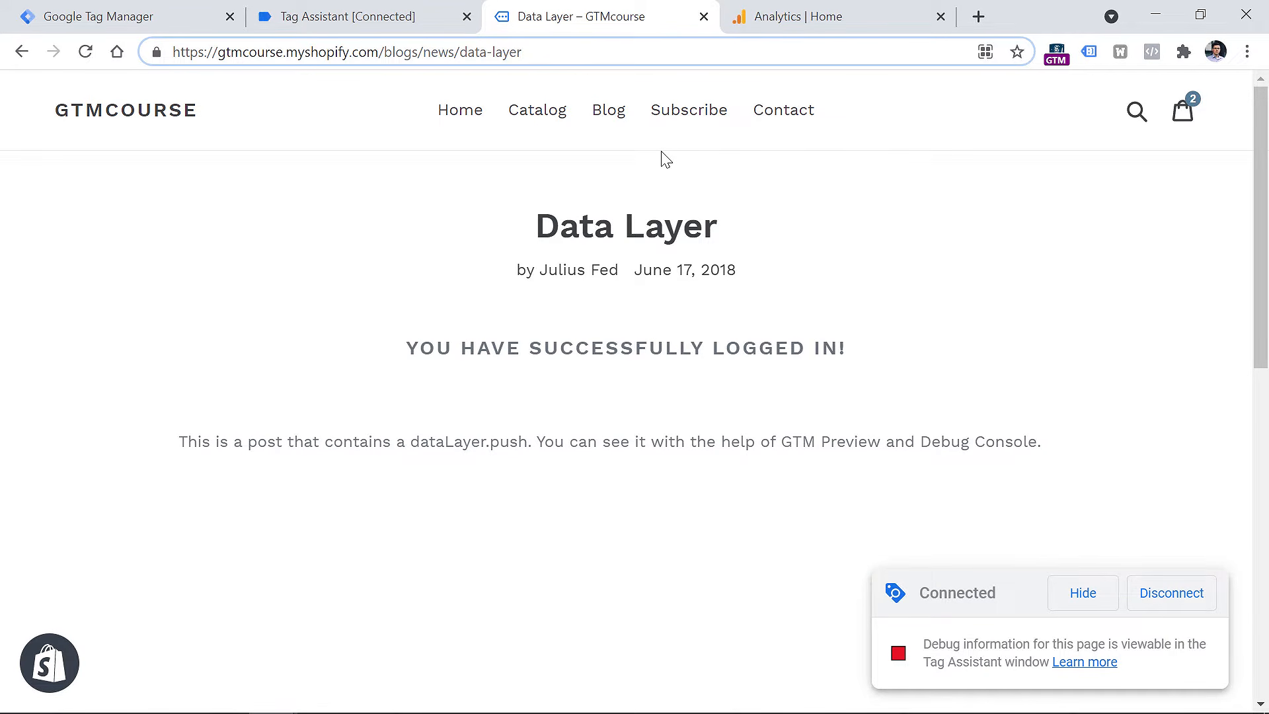
click(337, 15)
click(581, 16)
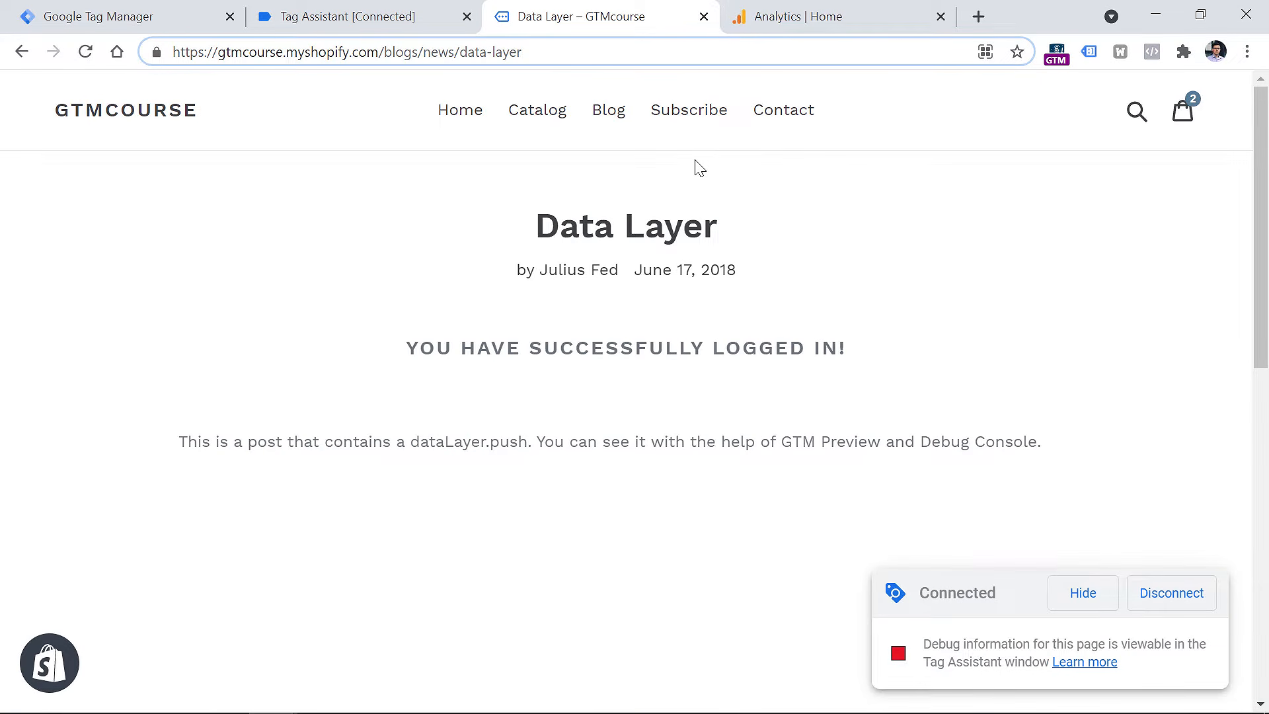
click(362, 20)
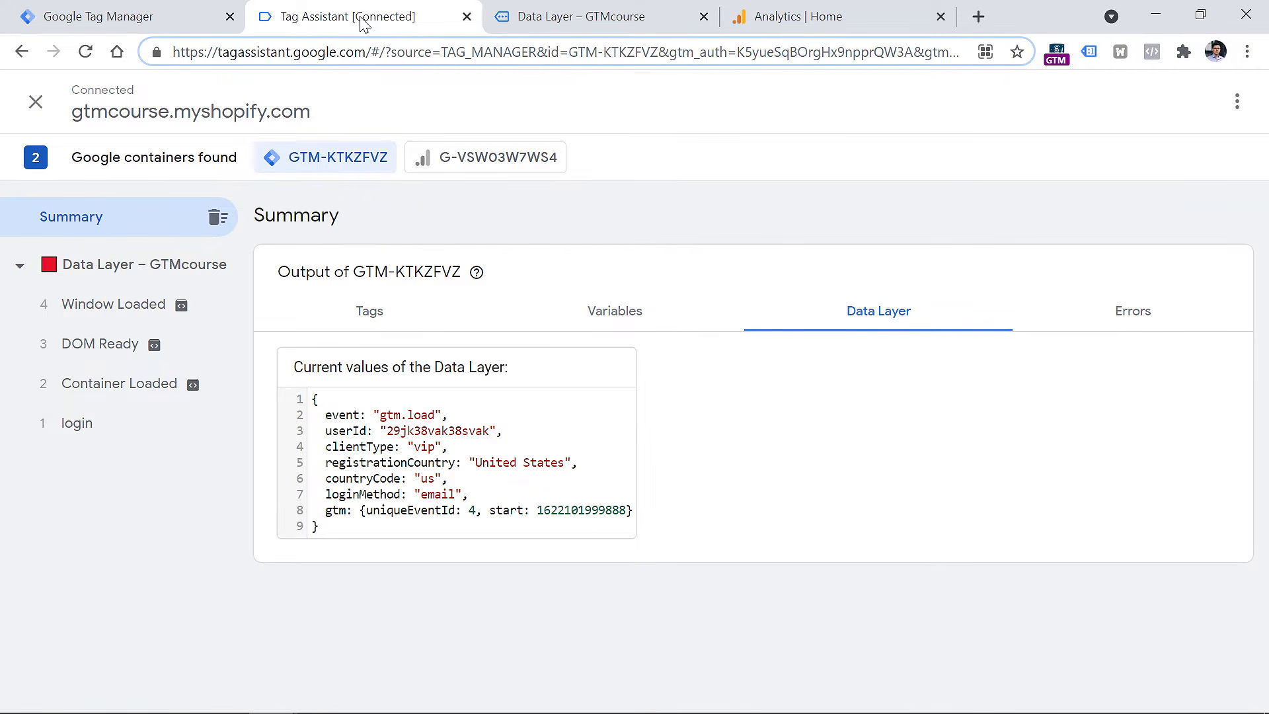
Open the login event's details and examine the event name, userId and clientType parameters in its full API call.
click(83, 428)
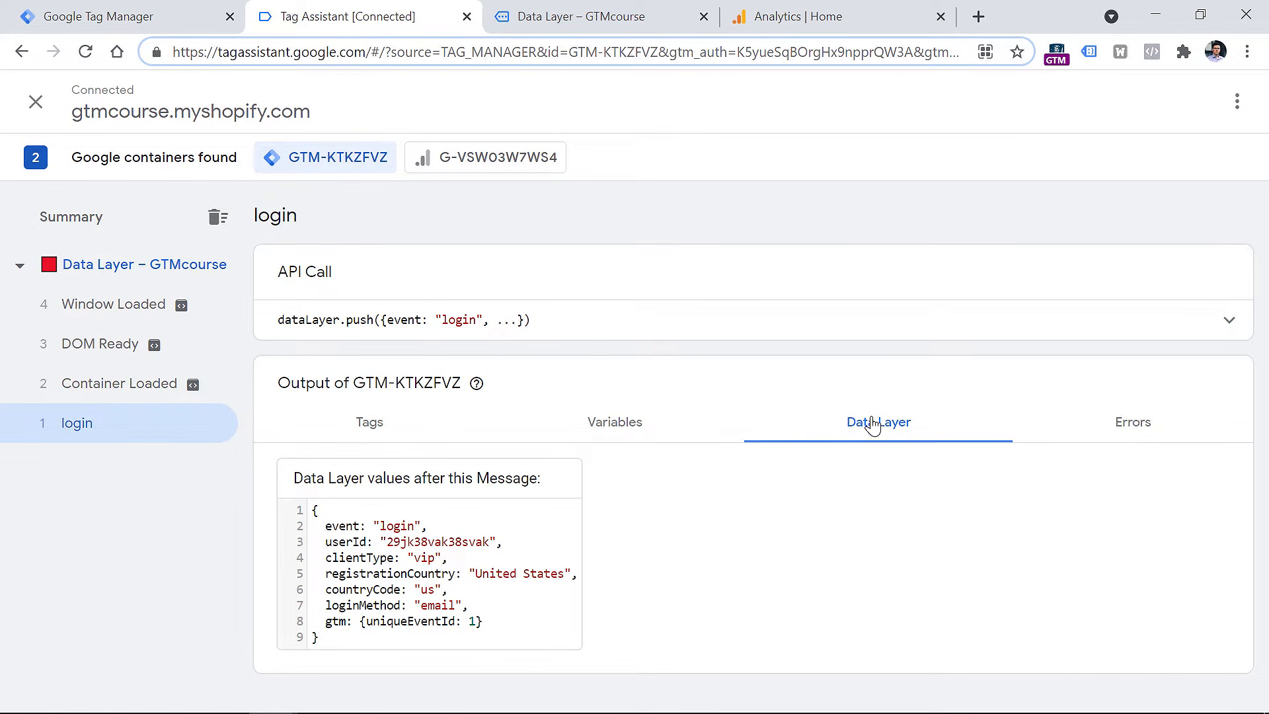
click(1189, 319)
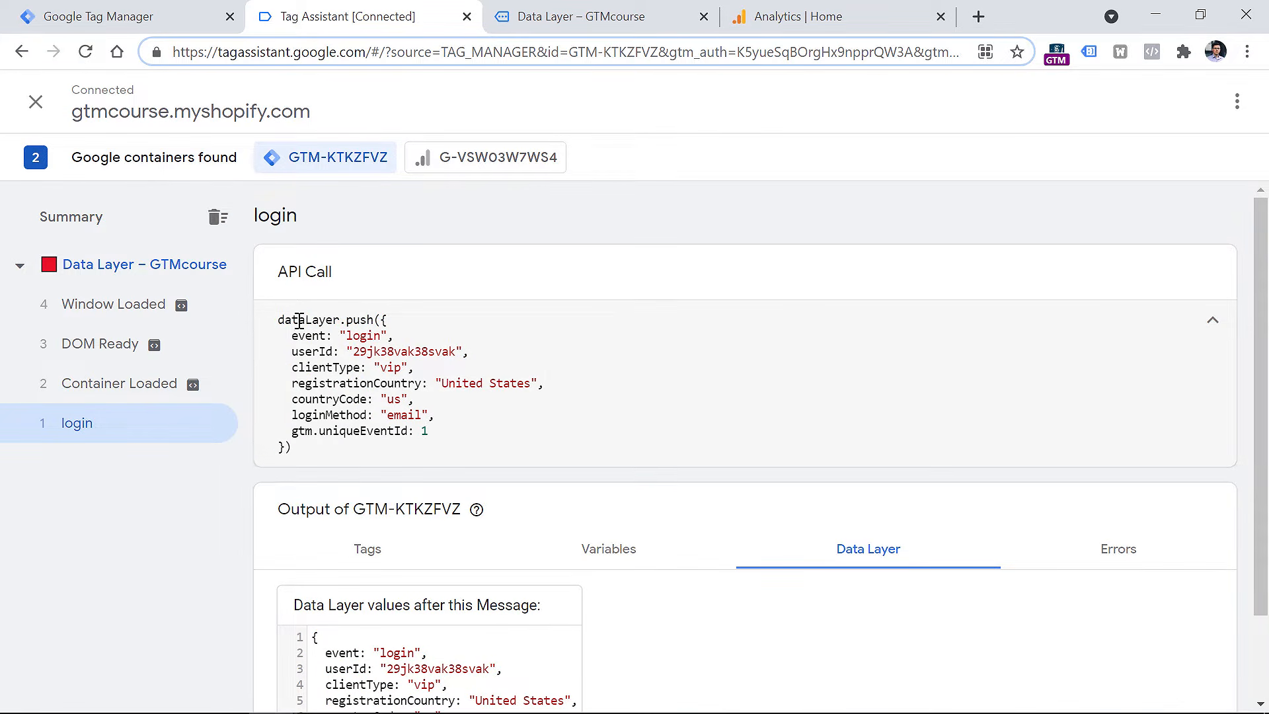
drag(285, 348, 308, 446)
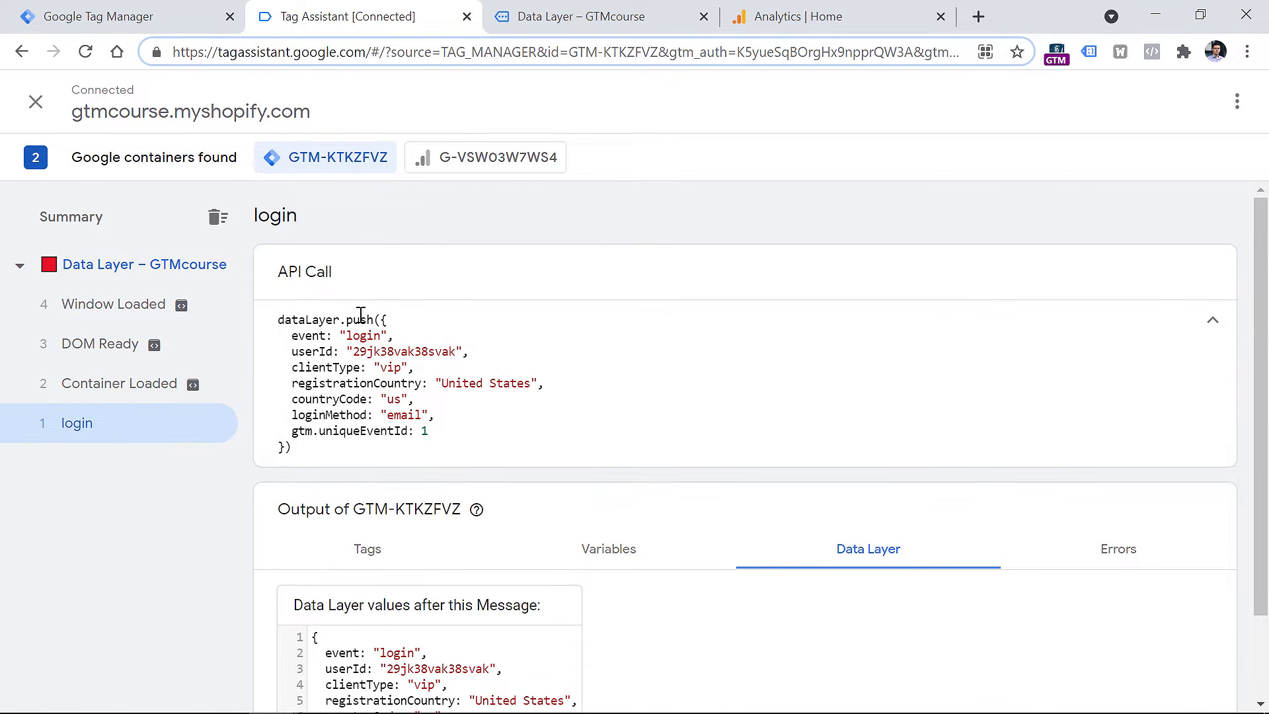
double_click(355, 337)
double_click(380, 352)
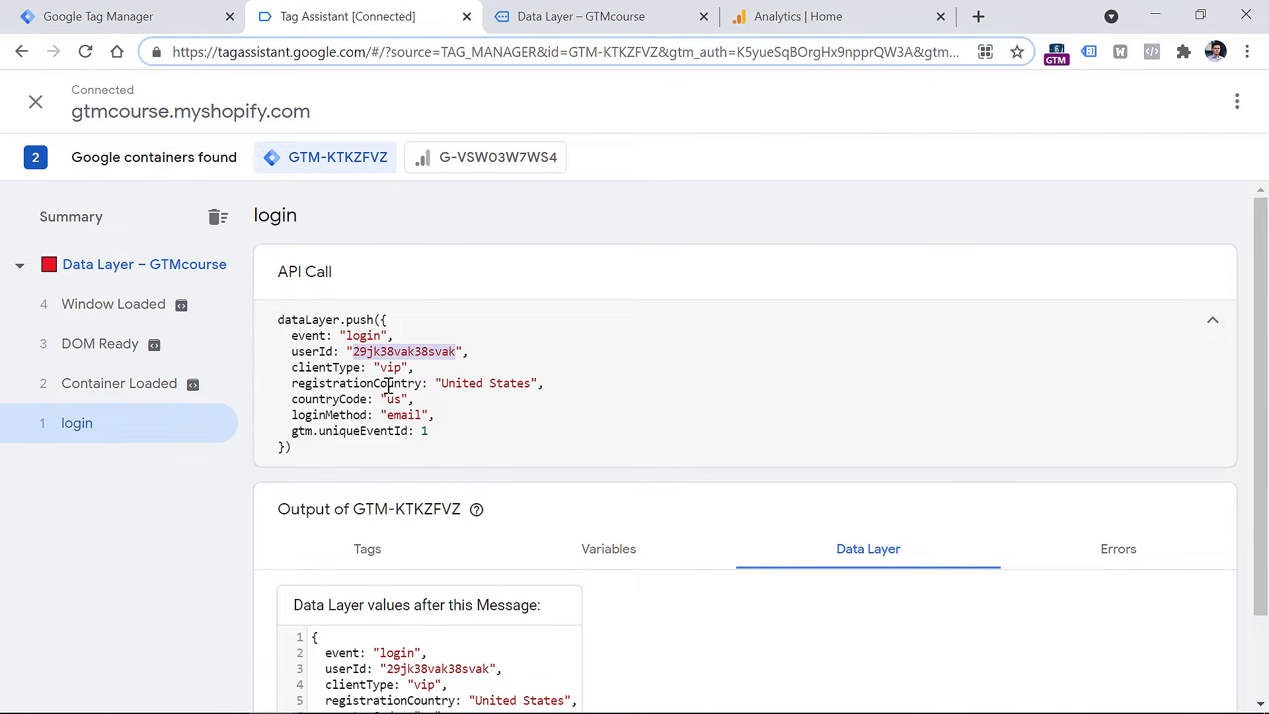
drag(289, 367, 421, 364)
click(421, 364)
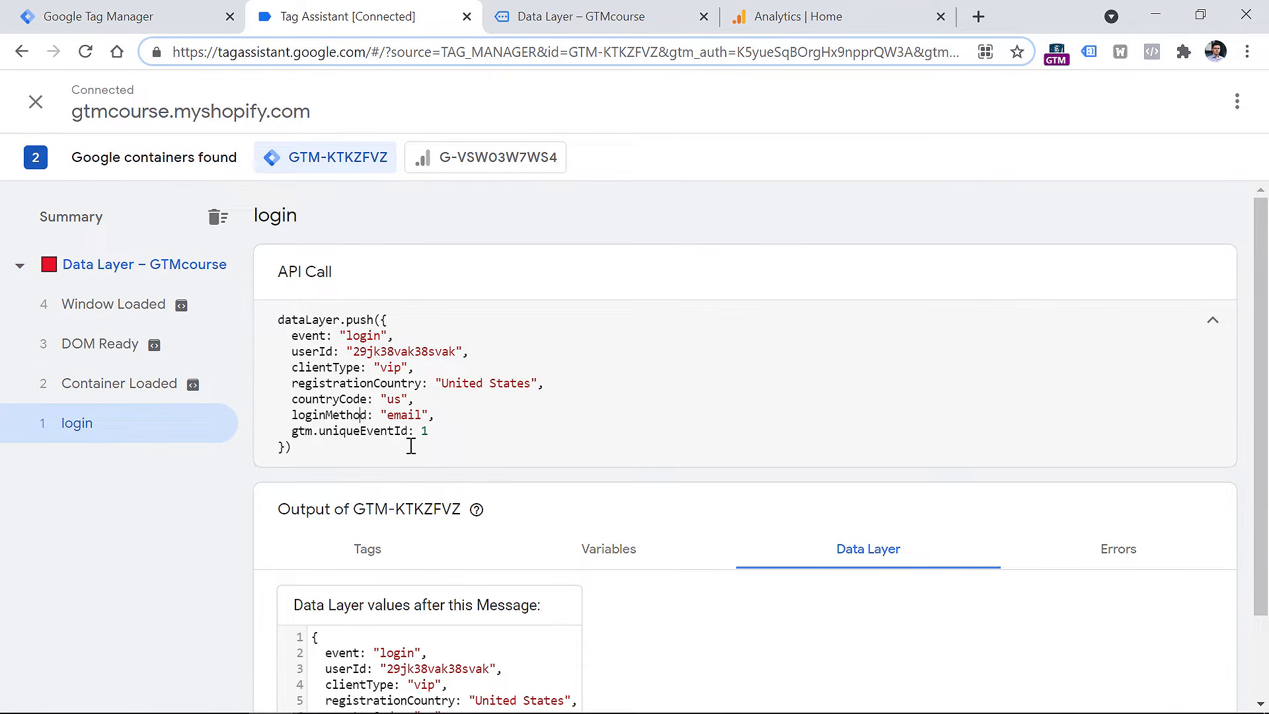
Compare the gtm.uniqueEventId entry of the login API call with its custom parameters from userId to loginMethod.
drag(431, 433, 334, 433)
click(437, 433)
drag(441, 433, 290, 432)
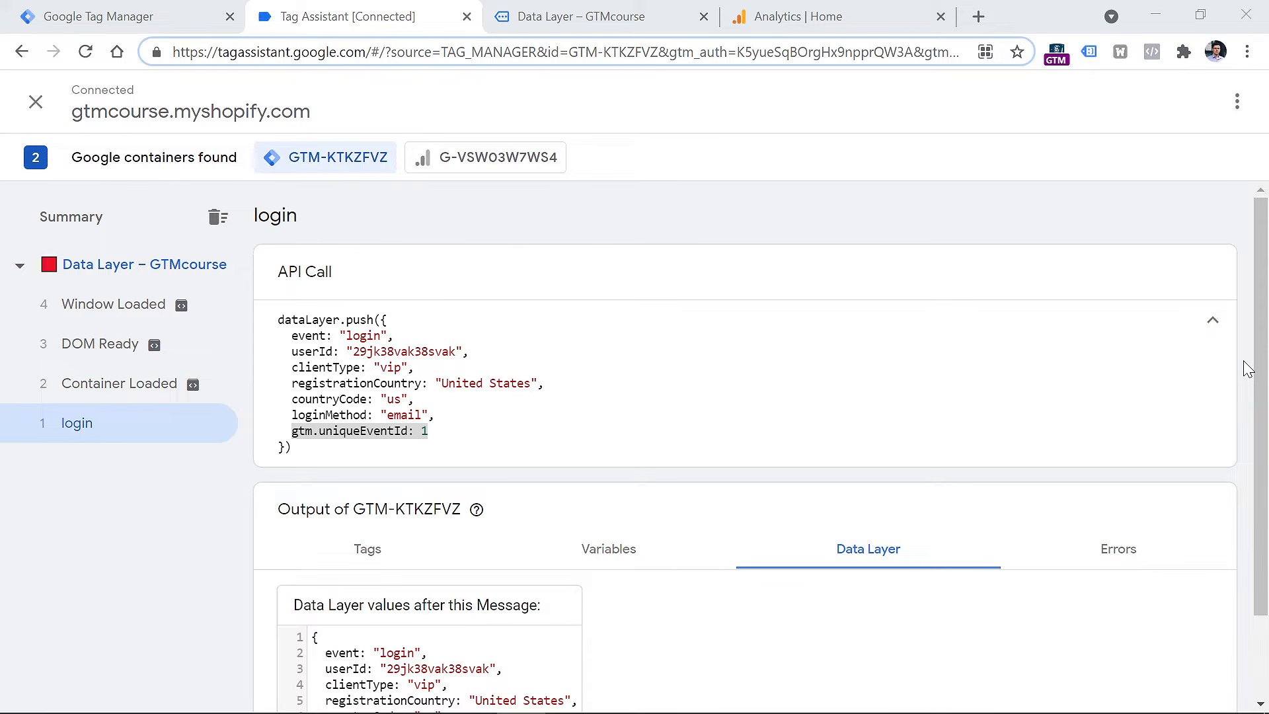
drag(287, 351, 446, 415)
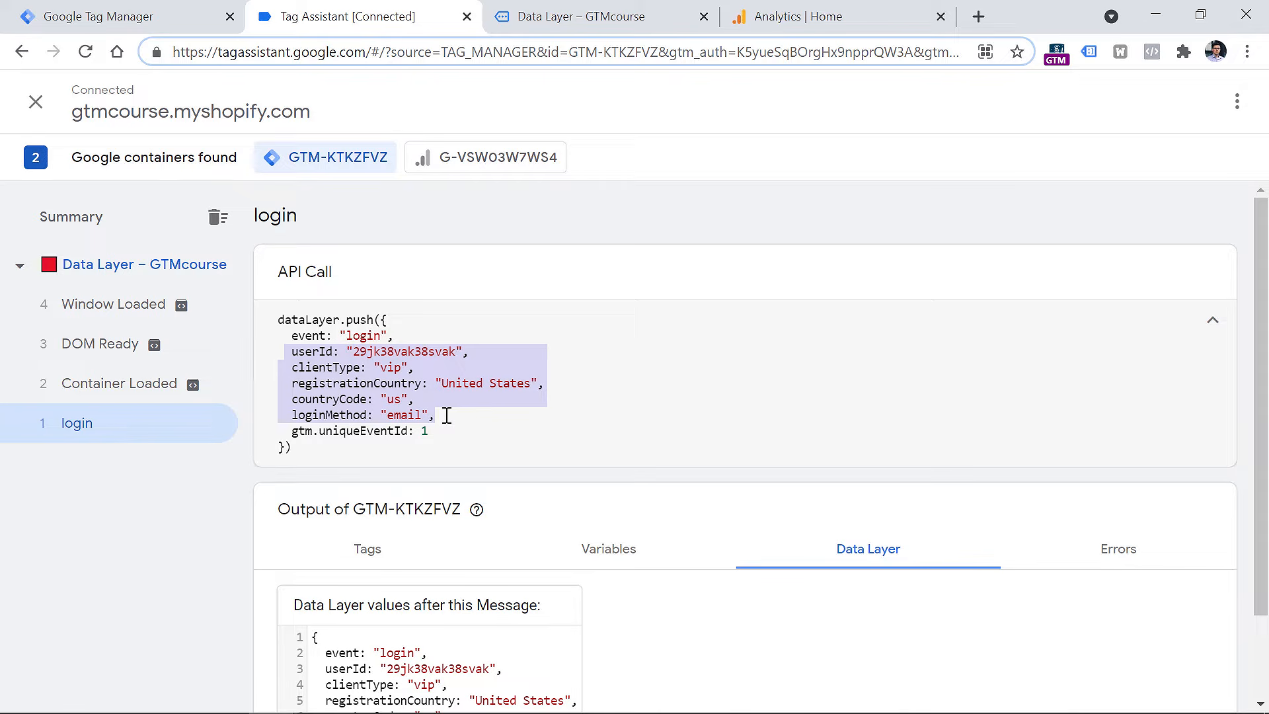
key(alt+Tab)
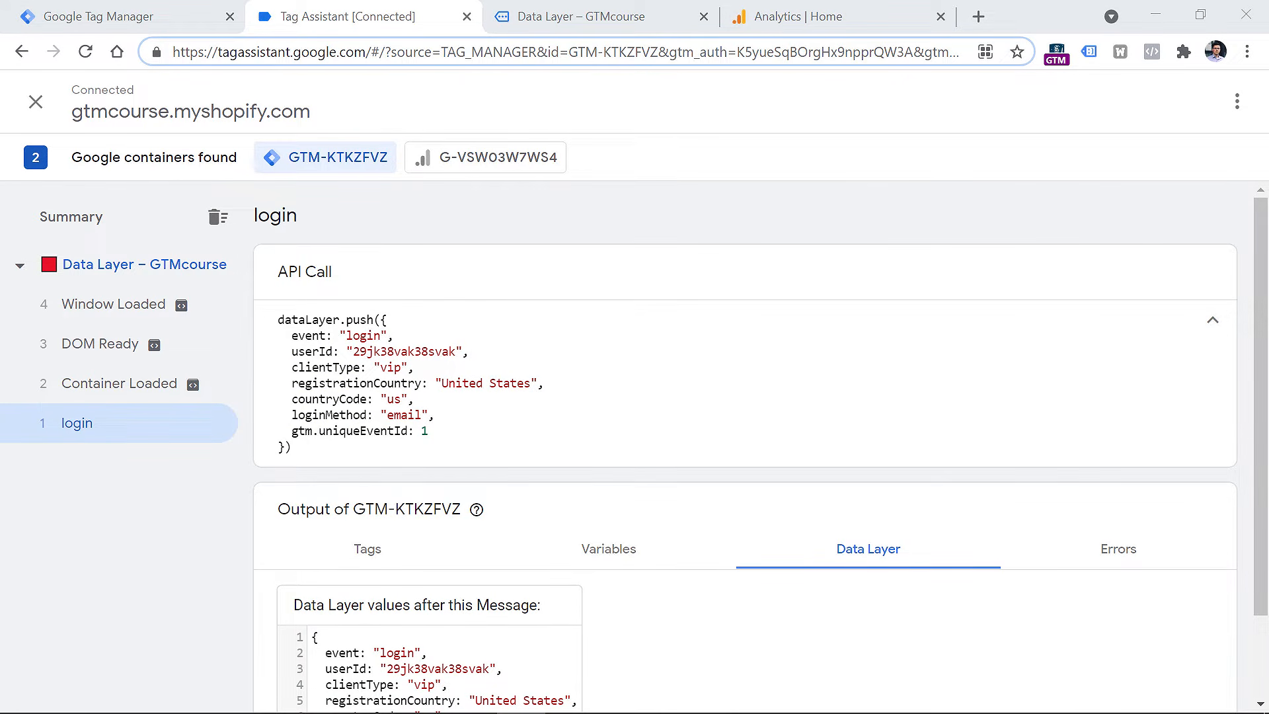
Switch to Google Tag Manager and create a new tag of the type Google Analytics: GA4 Event.
click(125, 20)
click(88, 358)
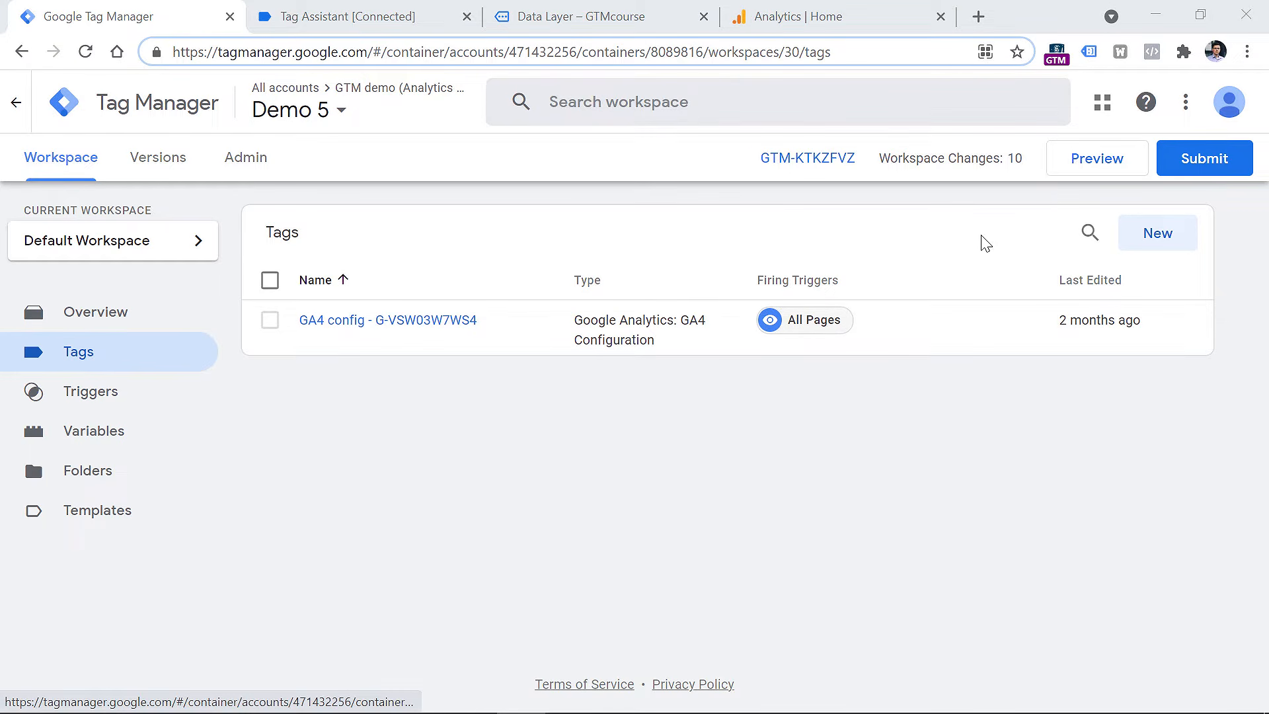
click(1174, 251)
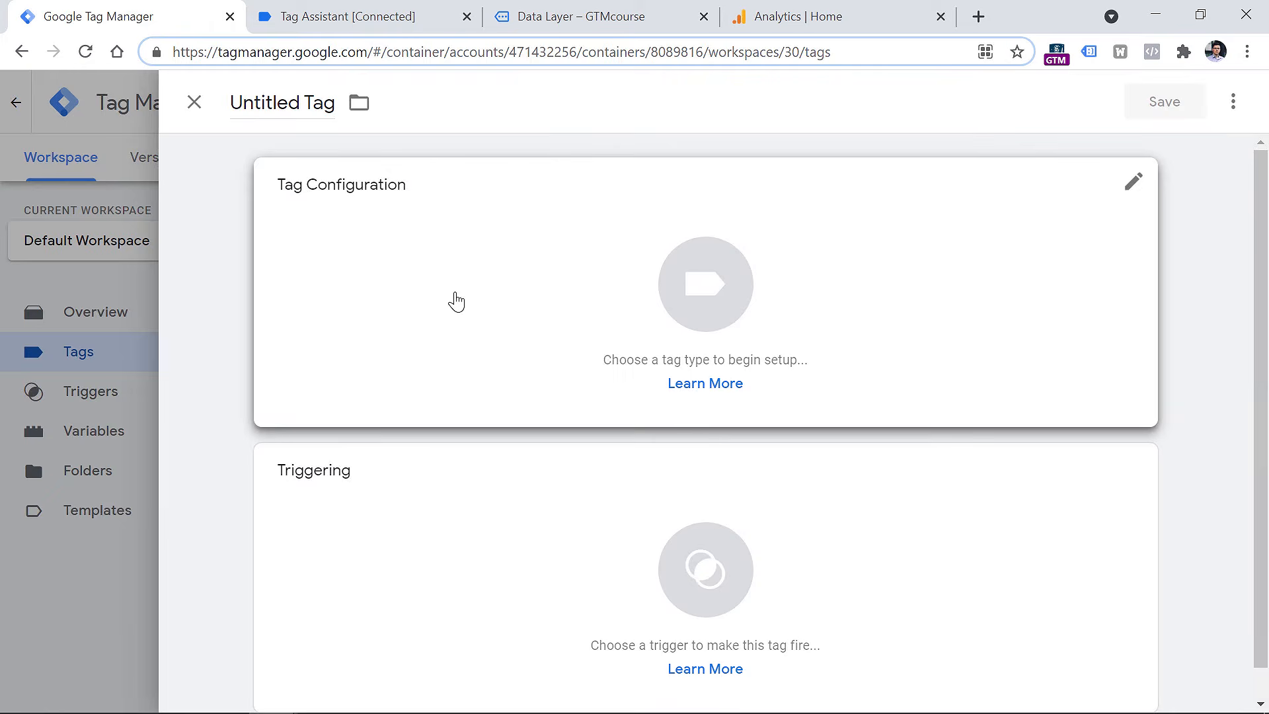
click(389, 335)
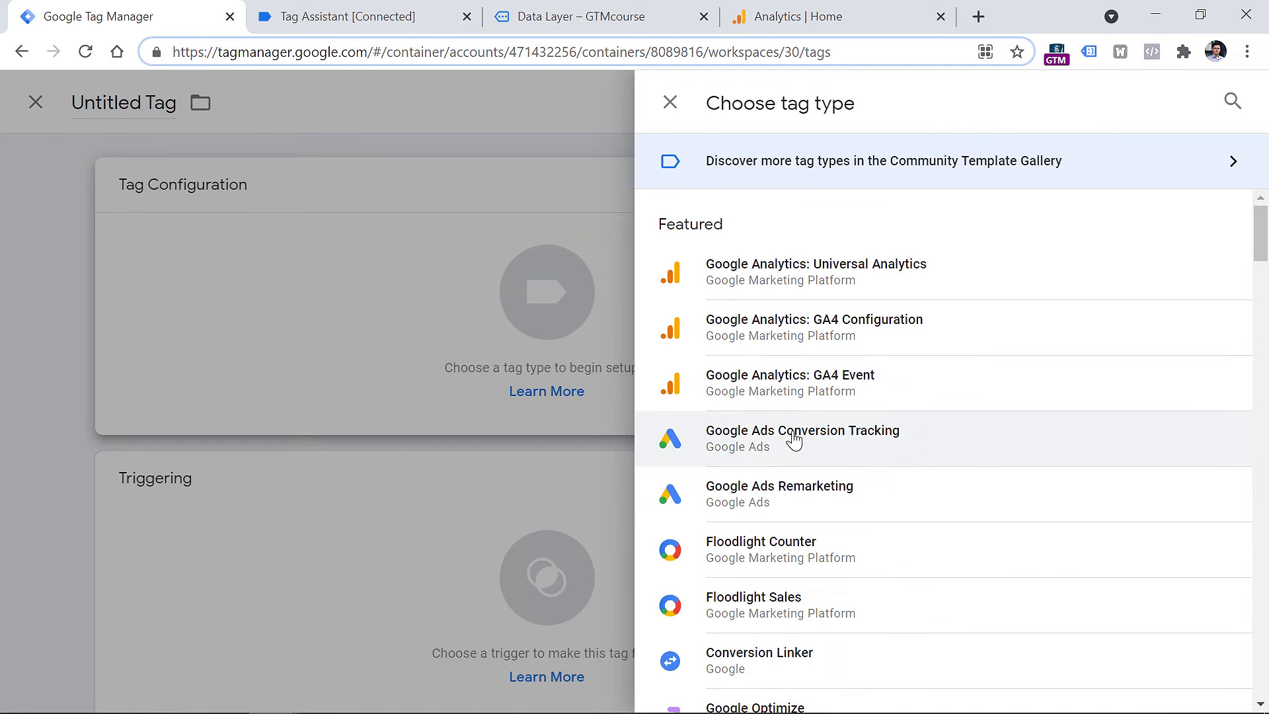
click(785, 394)
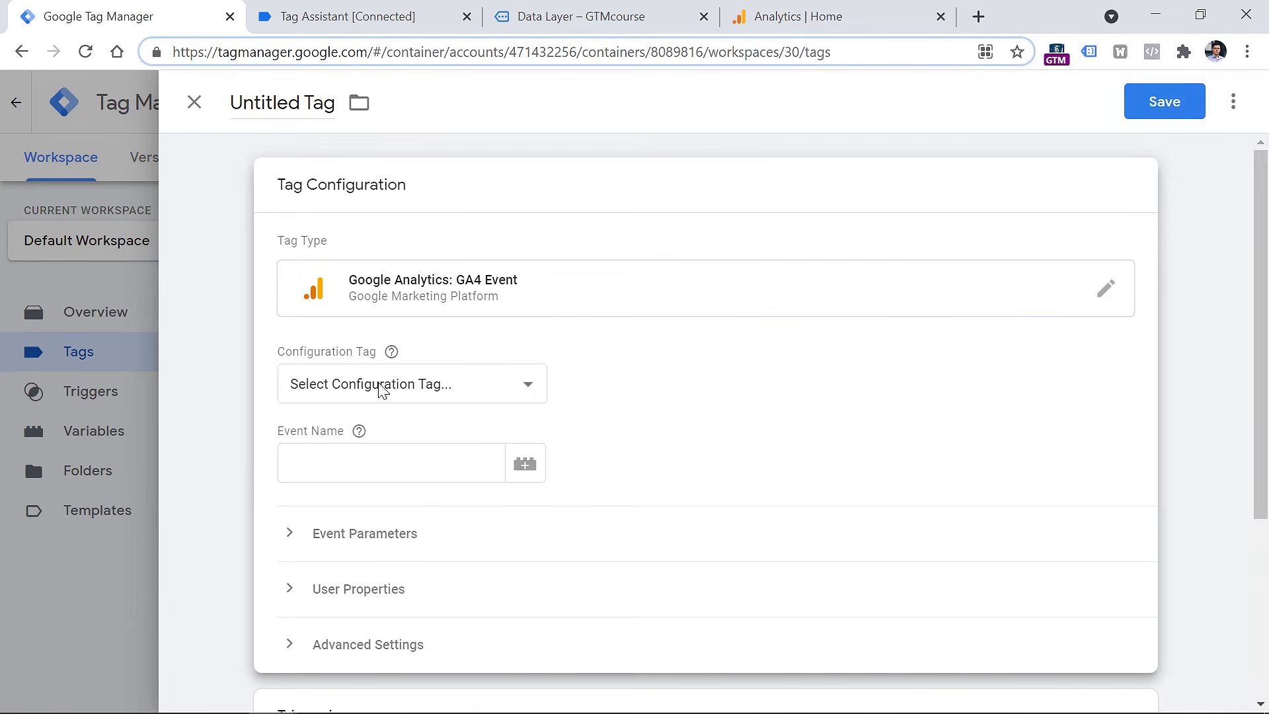
Set the configuration tag to GA4 config - G-VSW03W7WS4 and the event name to login, and add an empty event parameter row.
click(380, 389)
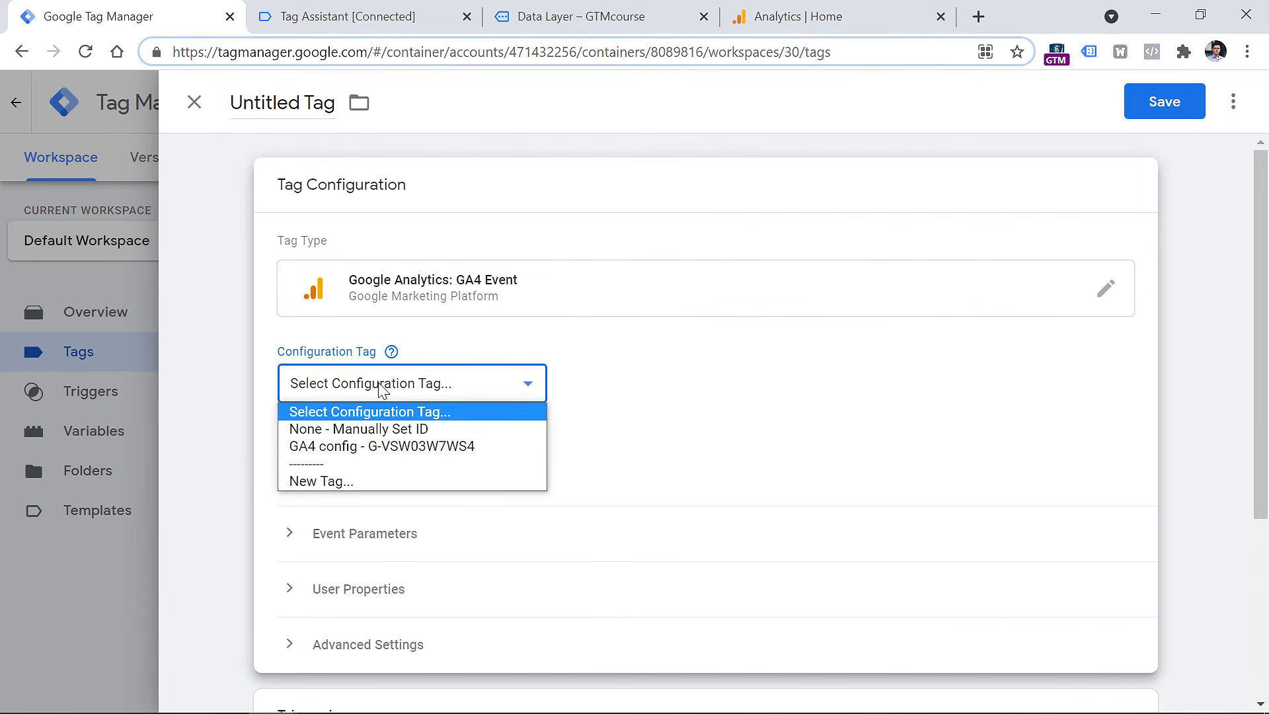
click(404, 447)
click(393, 470)
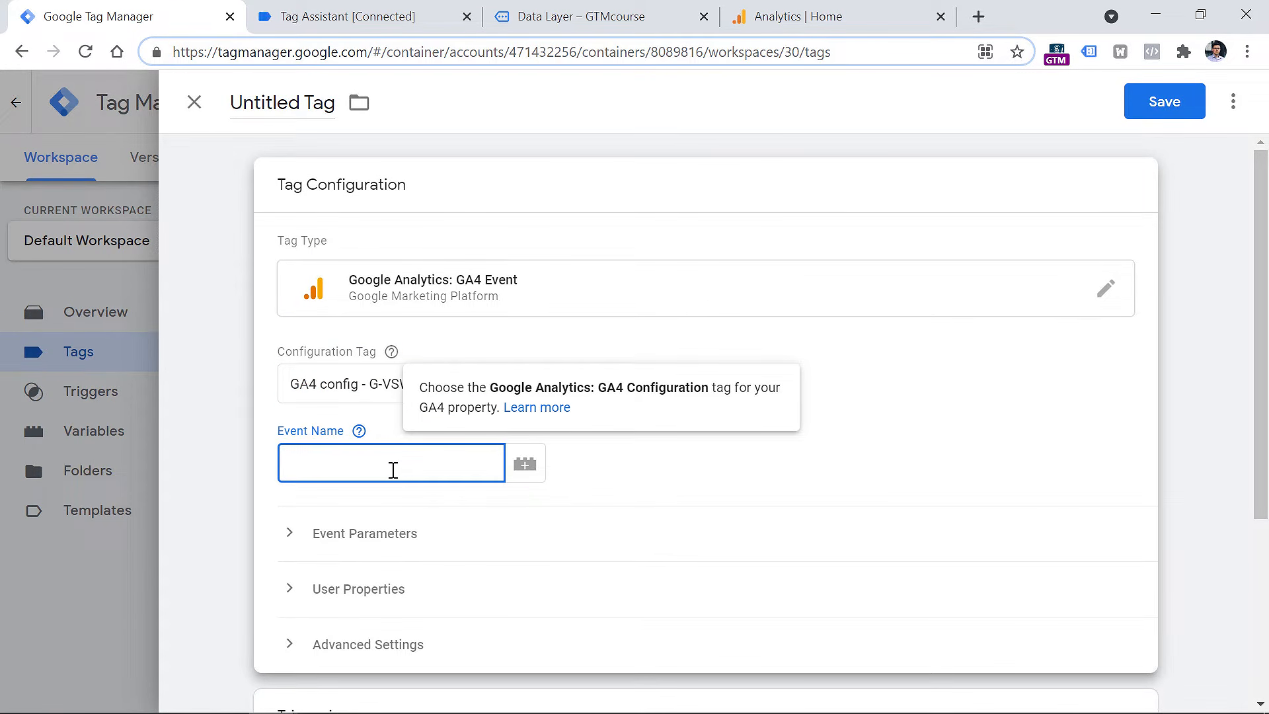
text(login)
click(290, 536)
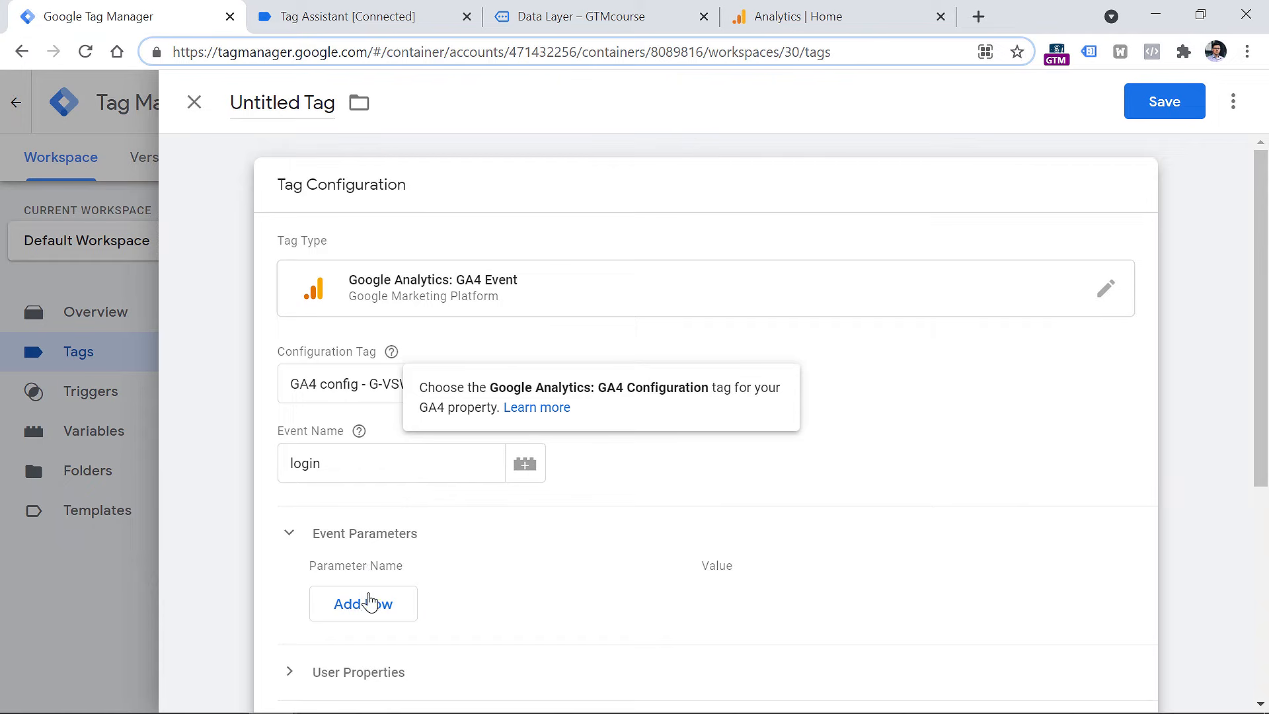
click(367, 603)
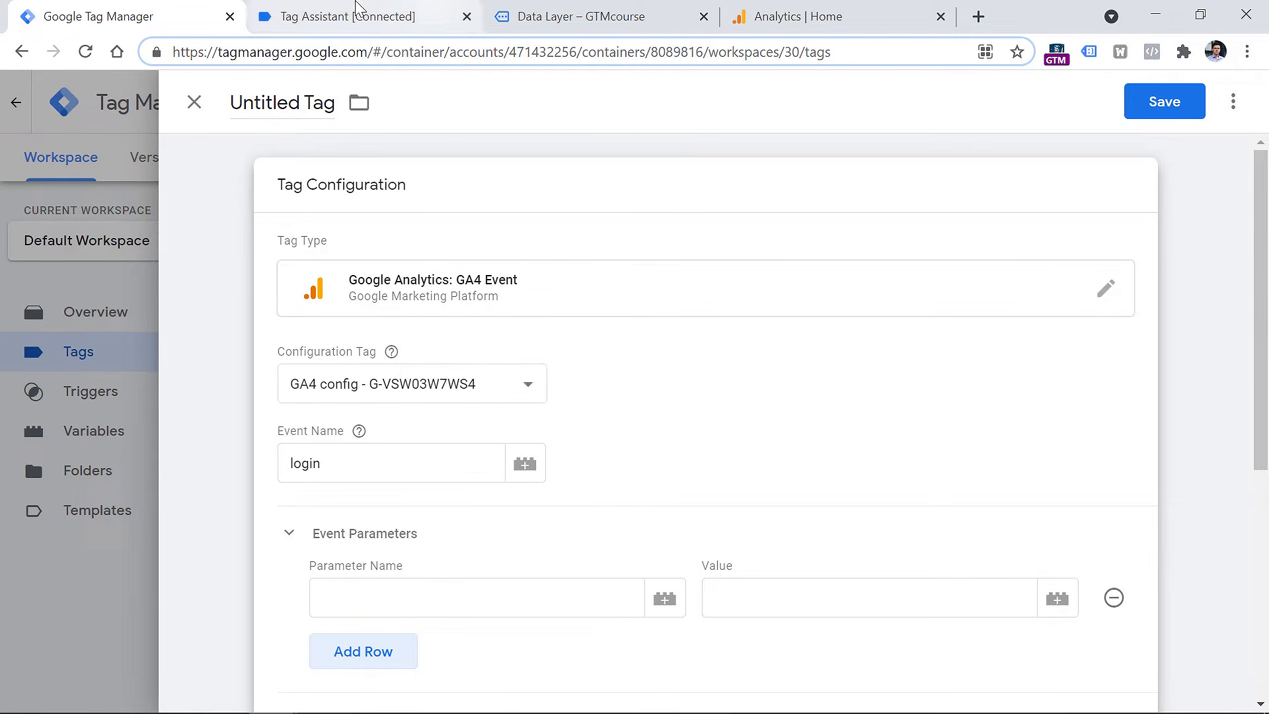
Switch to Tag Assistant and review the login API call's parameters, singling out loginMethod.
click(366, 12)
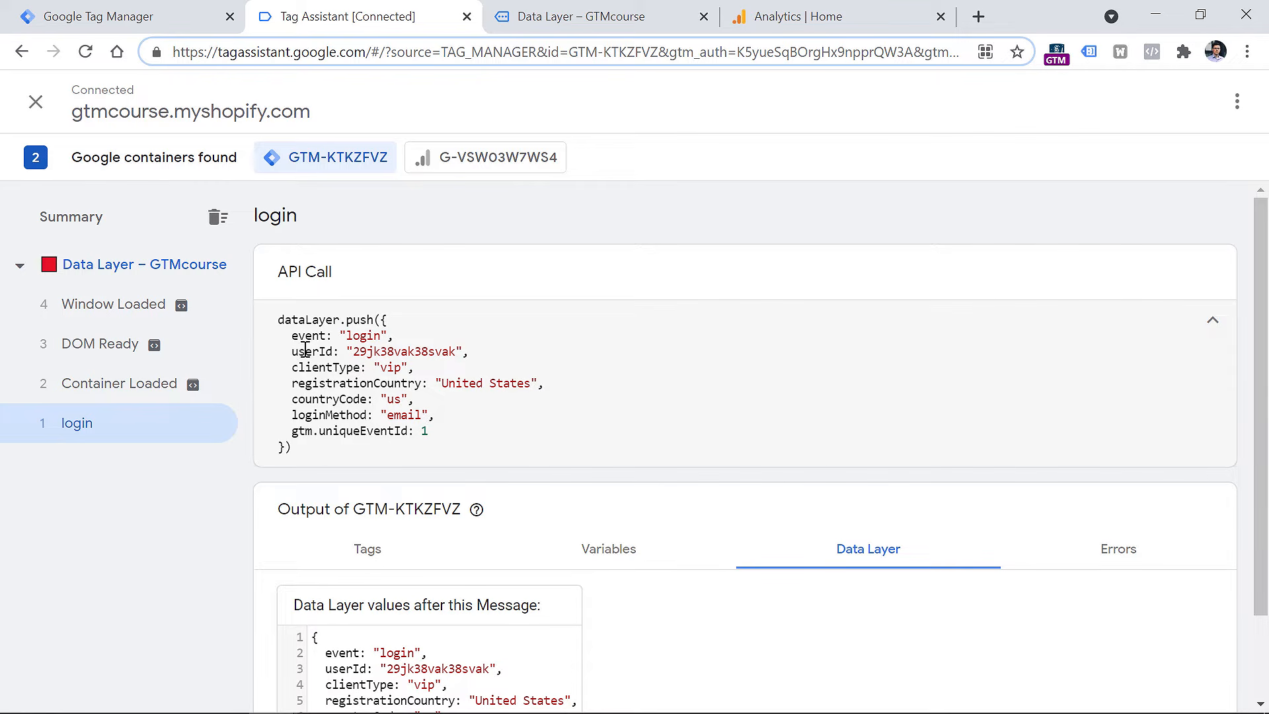
drag(297, 351, 434, 417)
click(434, 417)
double_click(328, 417)
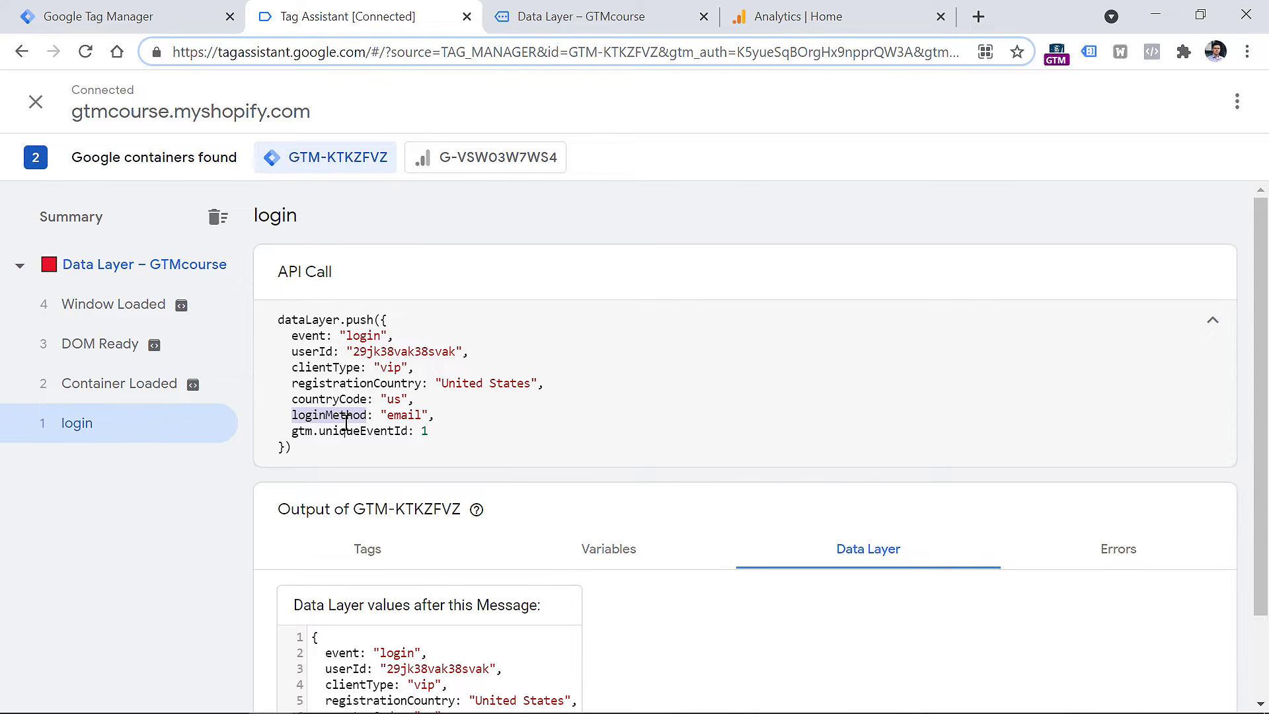
Check the login event's variables for the login method, and locate the loginMethod key in its Data Layer values.
click(607, 555)
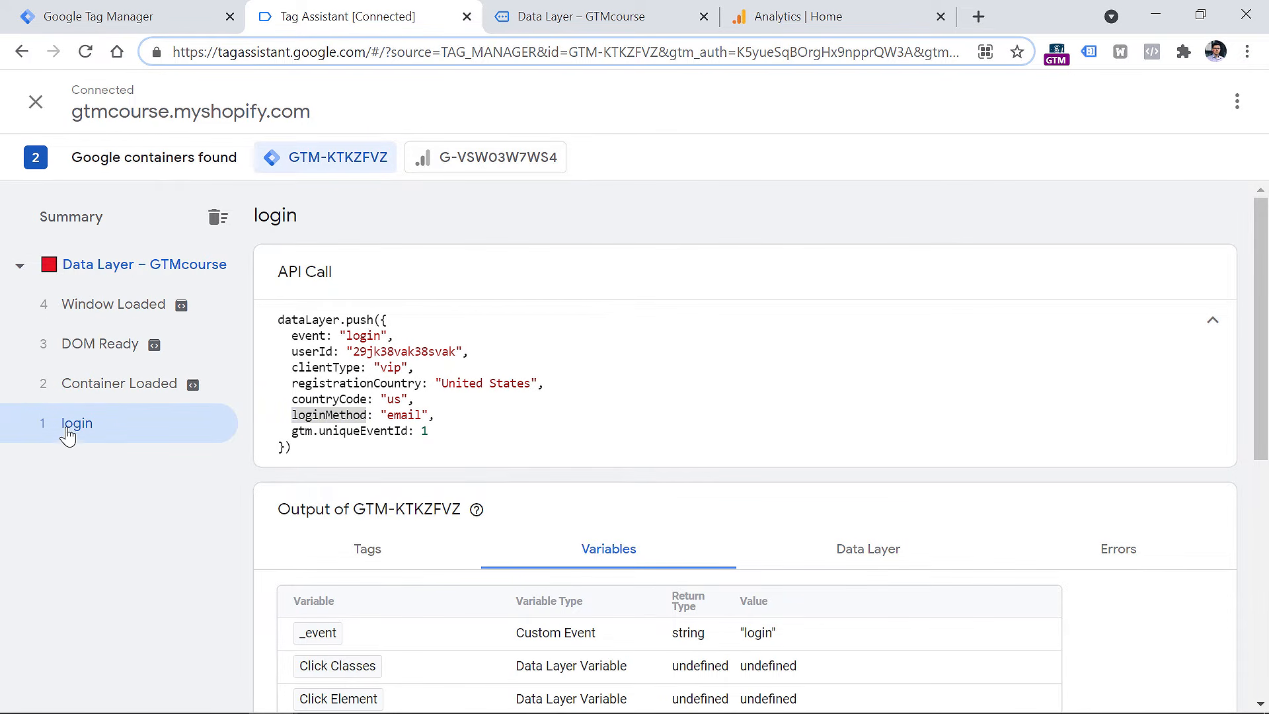
scroll(674, 375, down, 5)
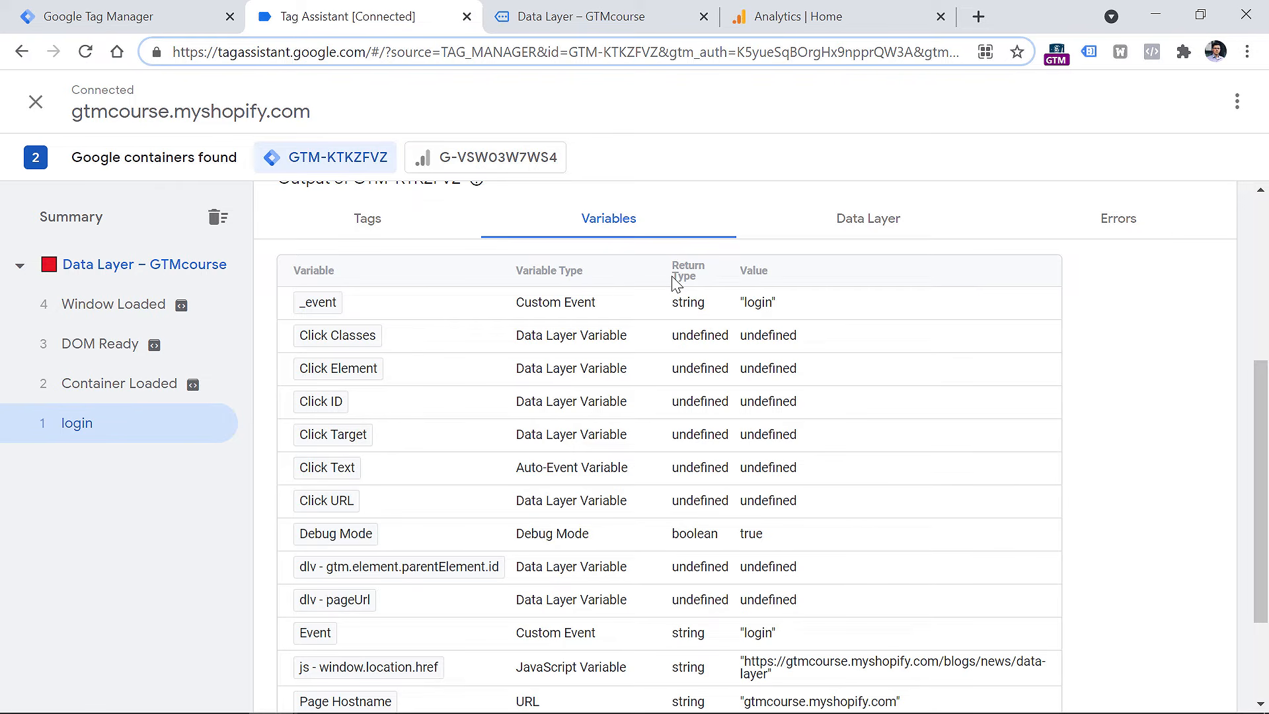
scroll(462, 379, down, 2)
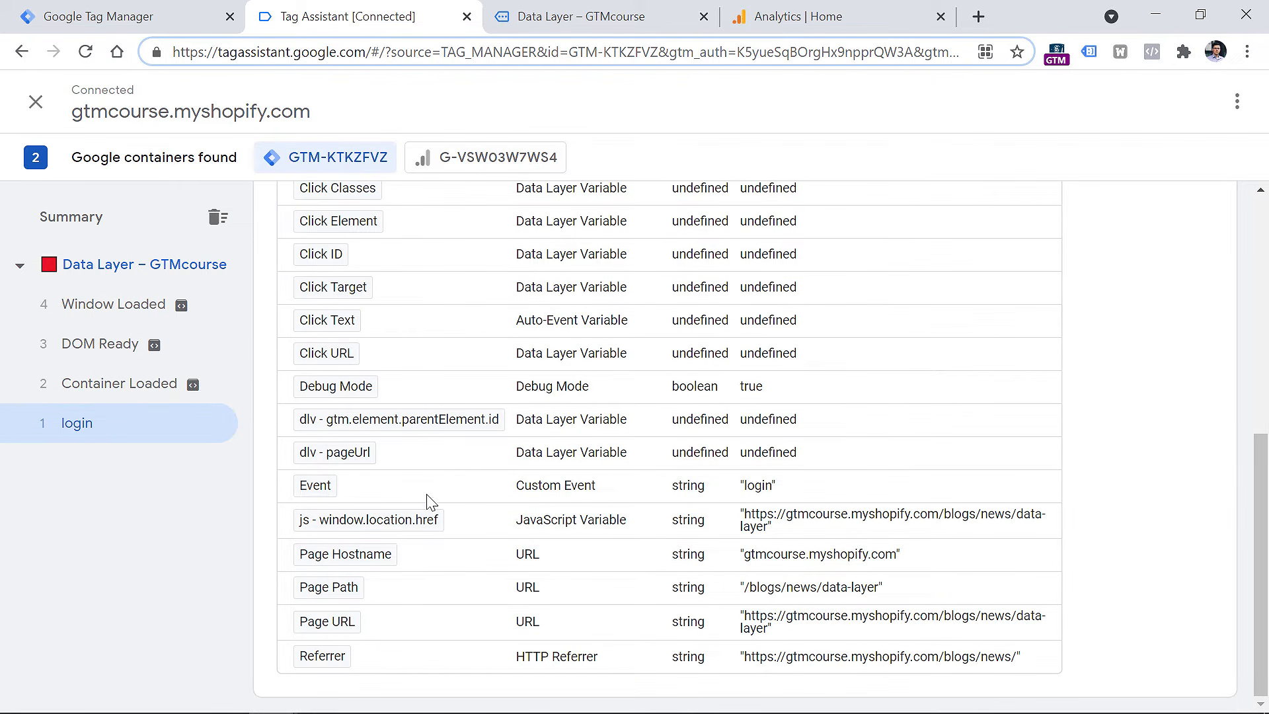
scroll(431, 504, up, 5)
scroll(367, 499, down, 5)
scroll(341, 491, up, 5)
click(862, 401)
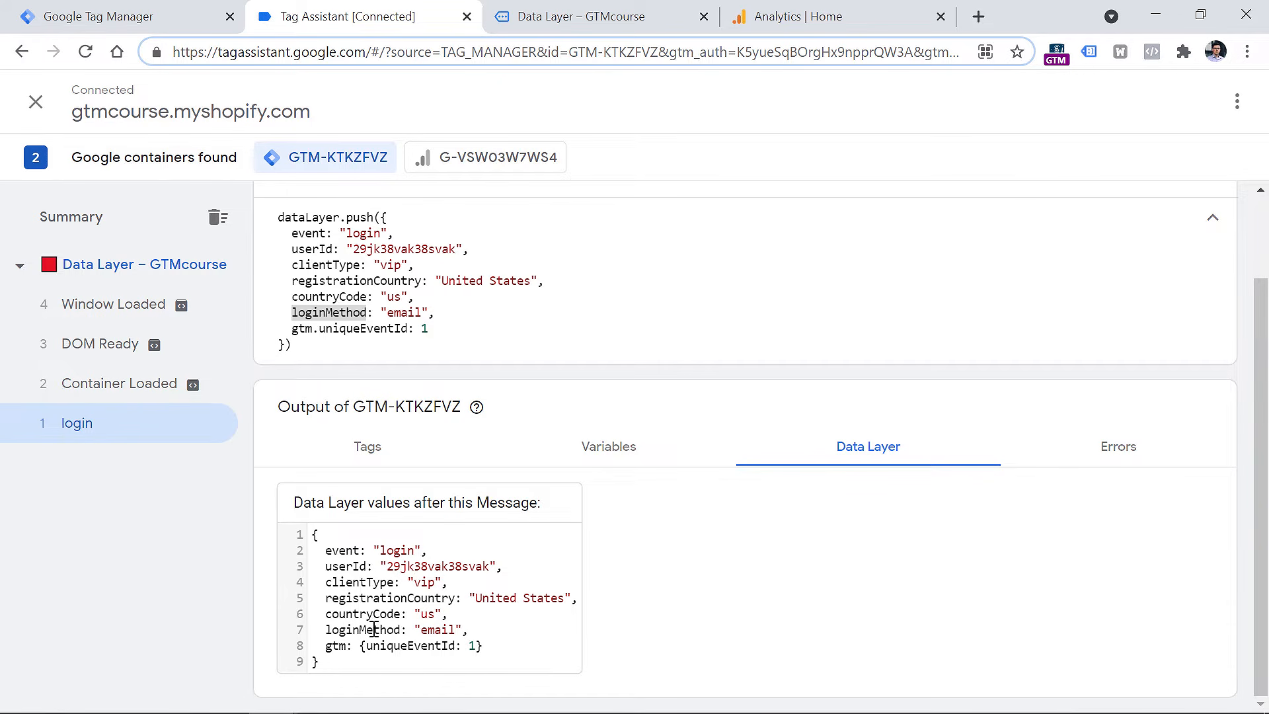
drag(328, 631, 402, 629)
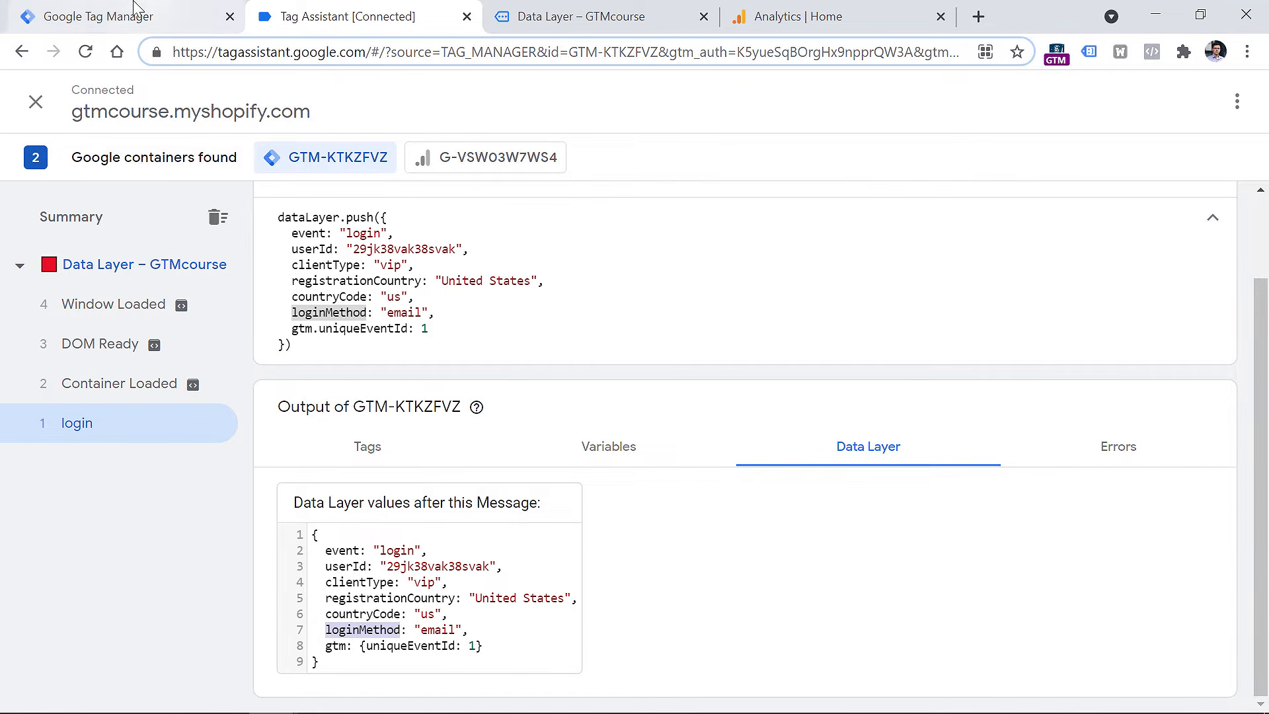
Switch to Google Tag Manager and create a new variable of type Data Layer Variable for the event parameter's value.
click(122, 20)
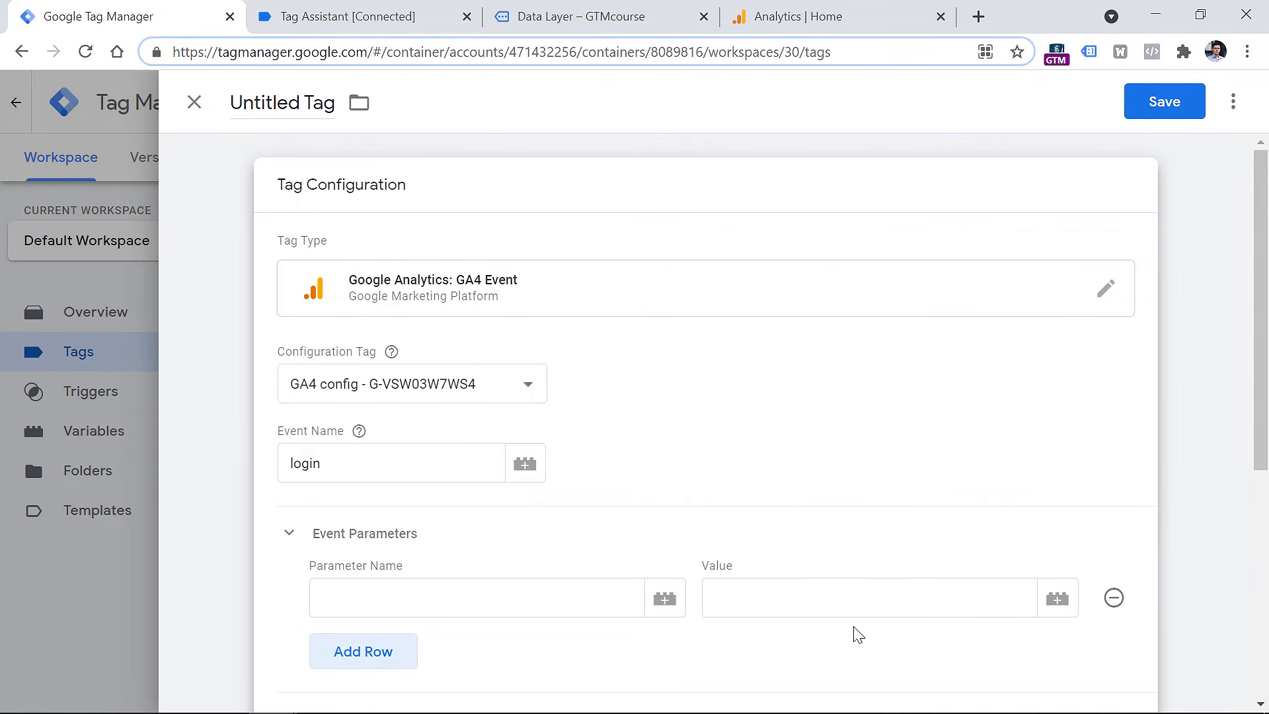
click(849, 603)
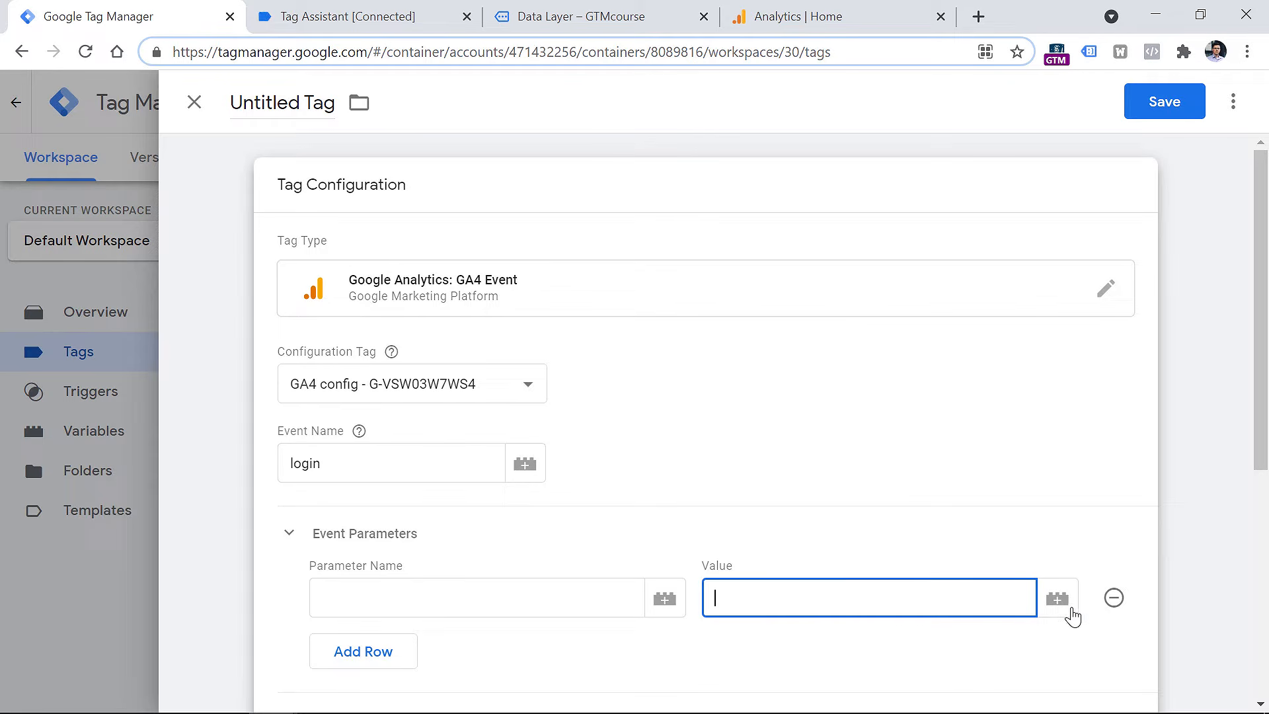
click(1058, 603)
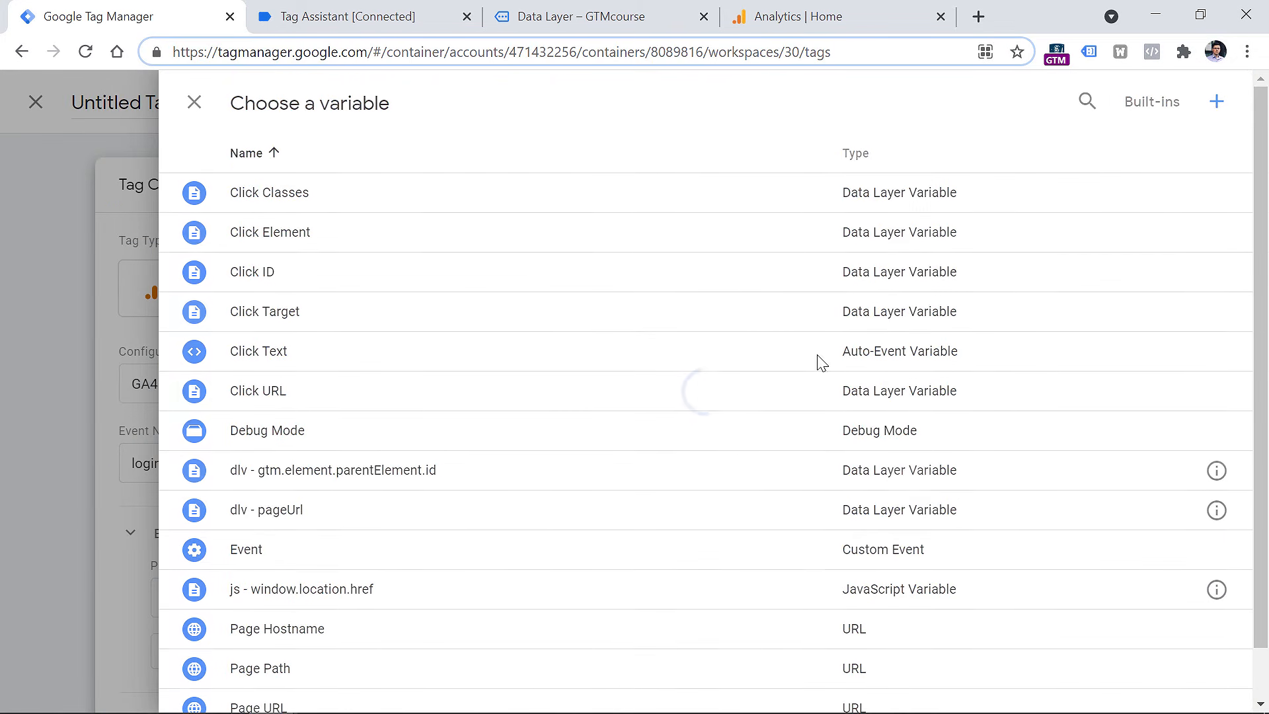
click(1217, 106)
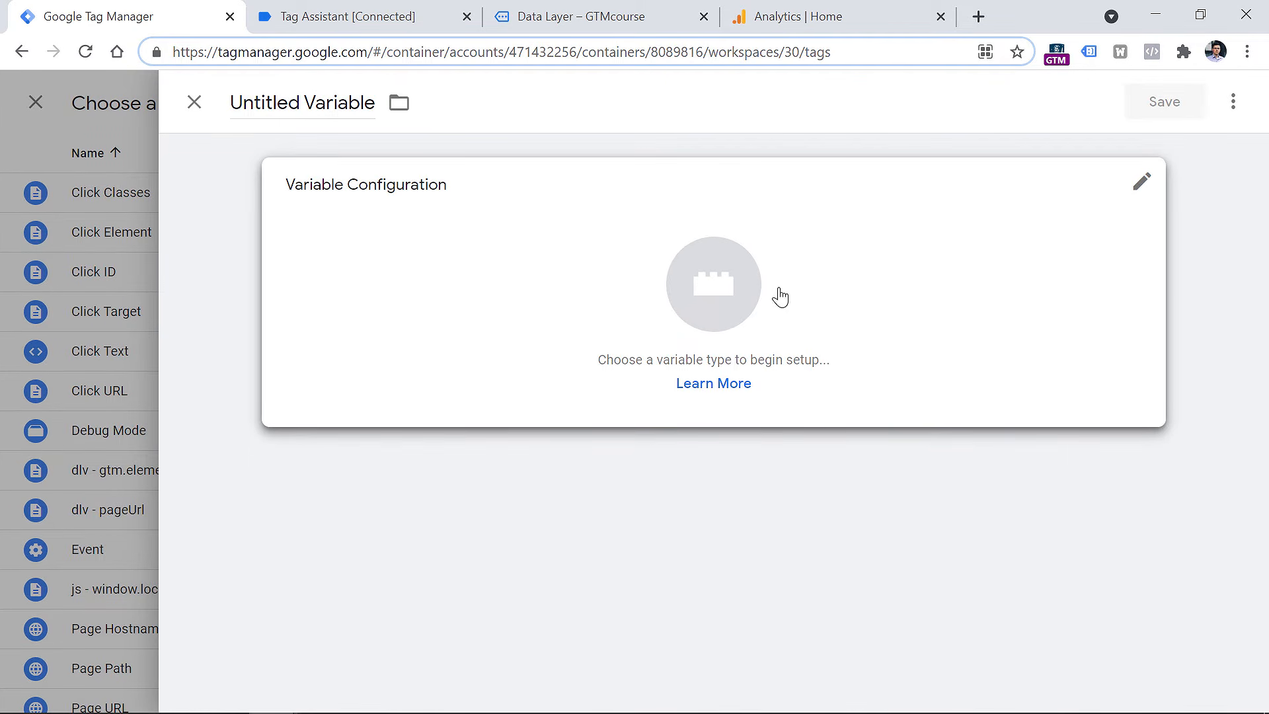
click(506, 241)
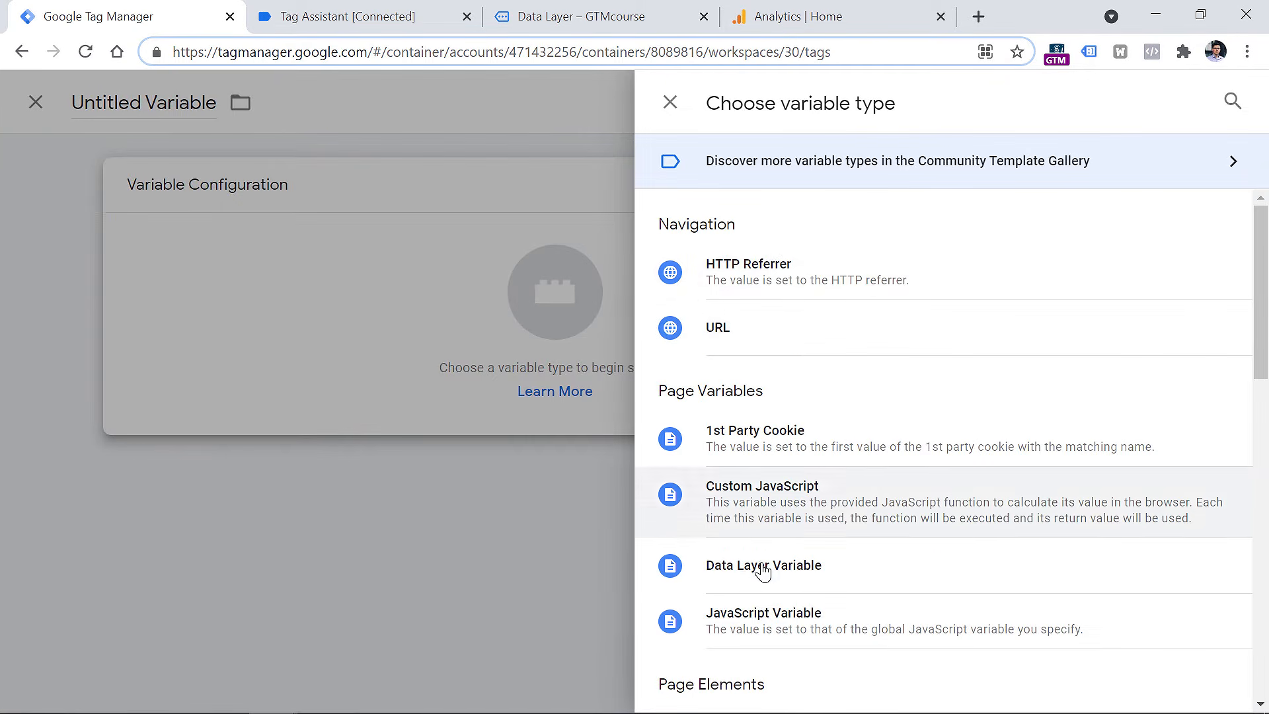
click(758, 576)
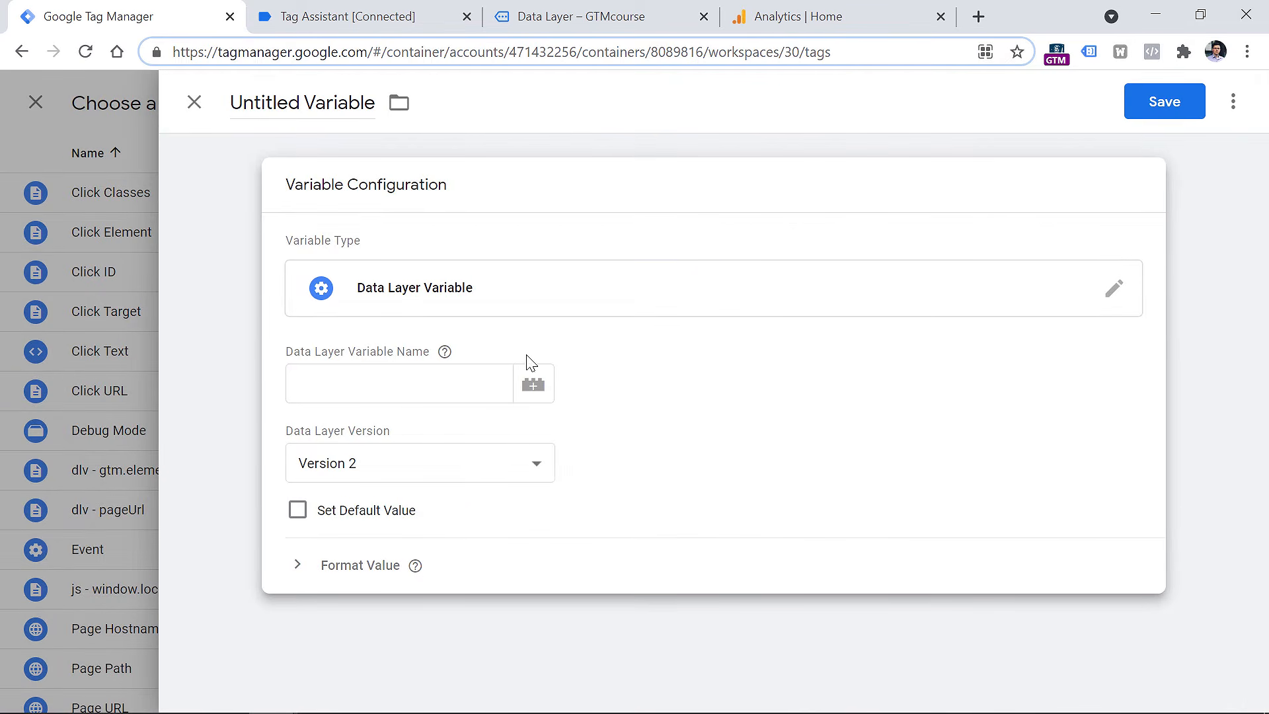
Copy the loginMethod key from the Data Layer values in Tag Assistant and enter it as the new variable's Data Layer Variable Name.
key(ctrl+Tab)
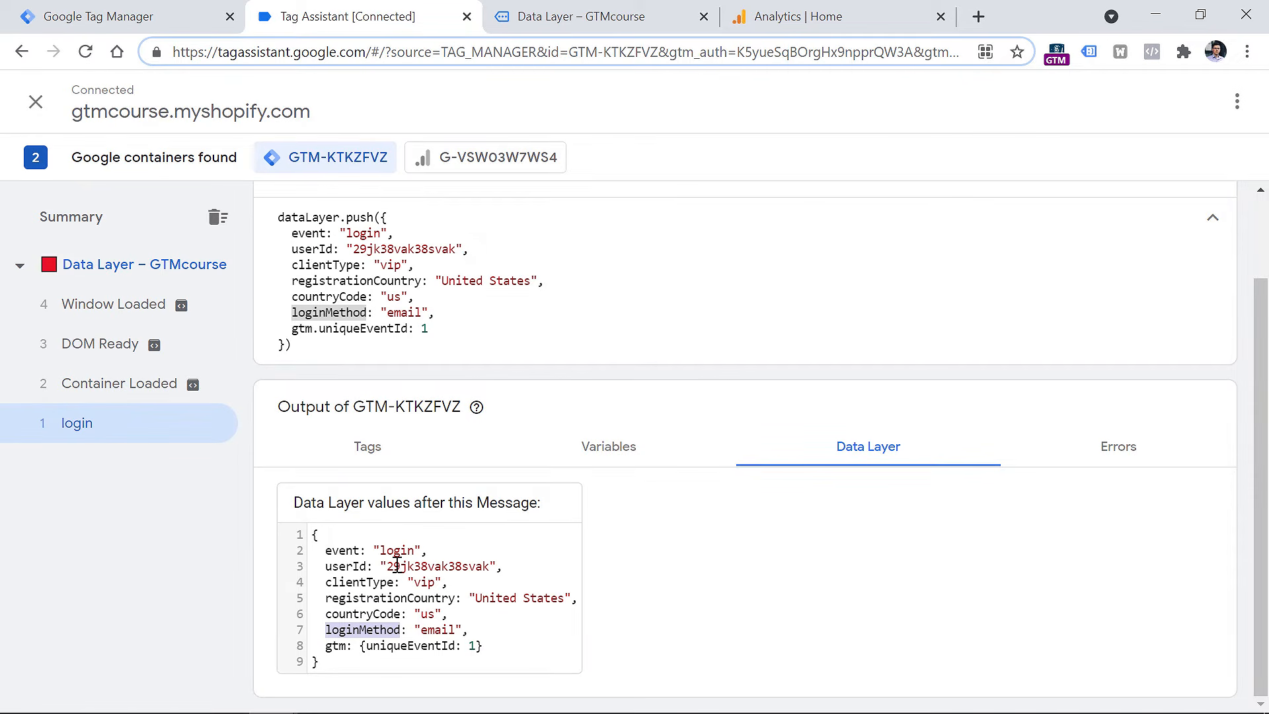
click(135, 20)
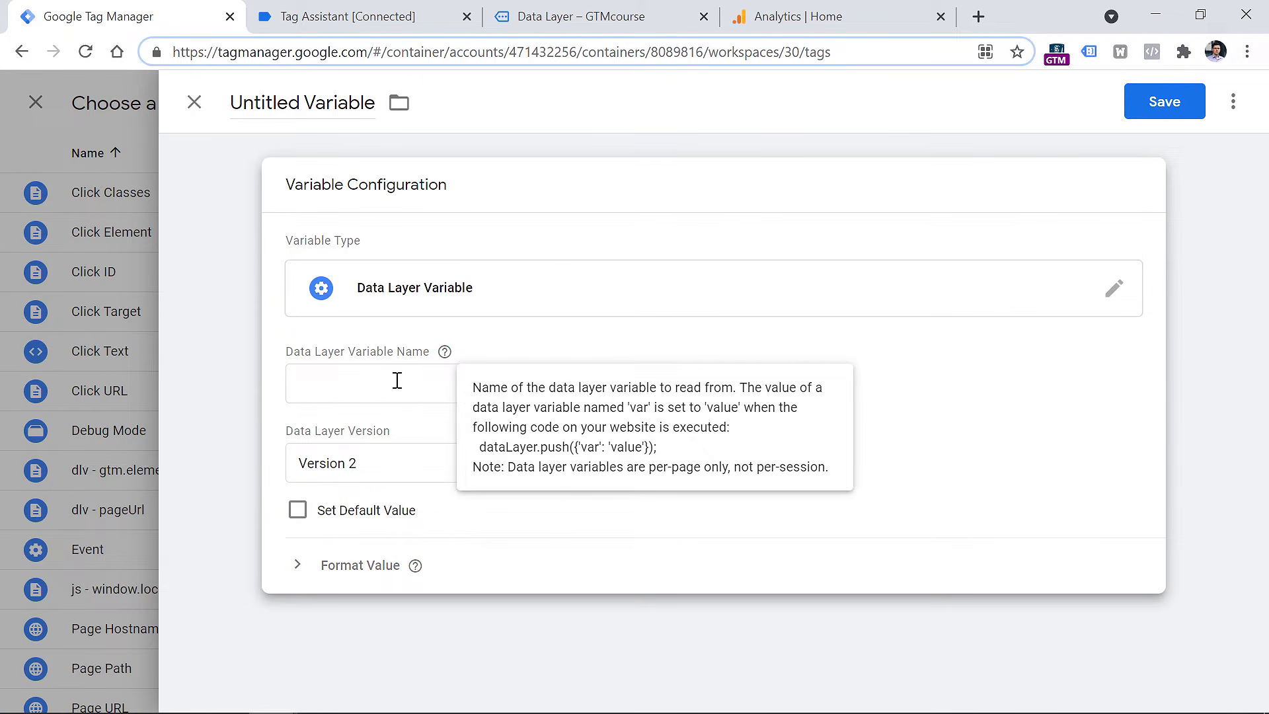
key(ctrl+Tab)
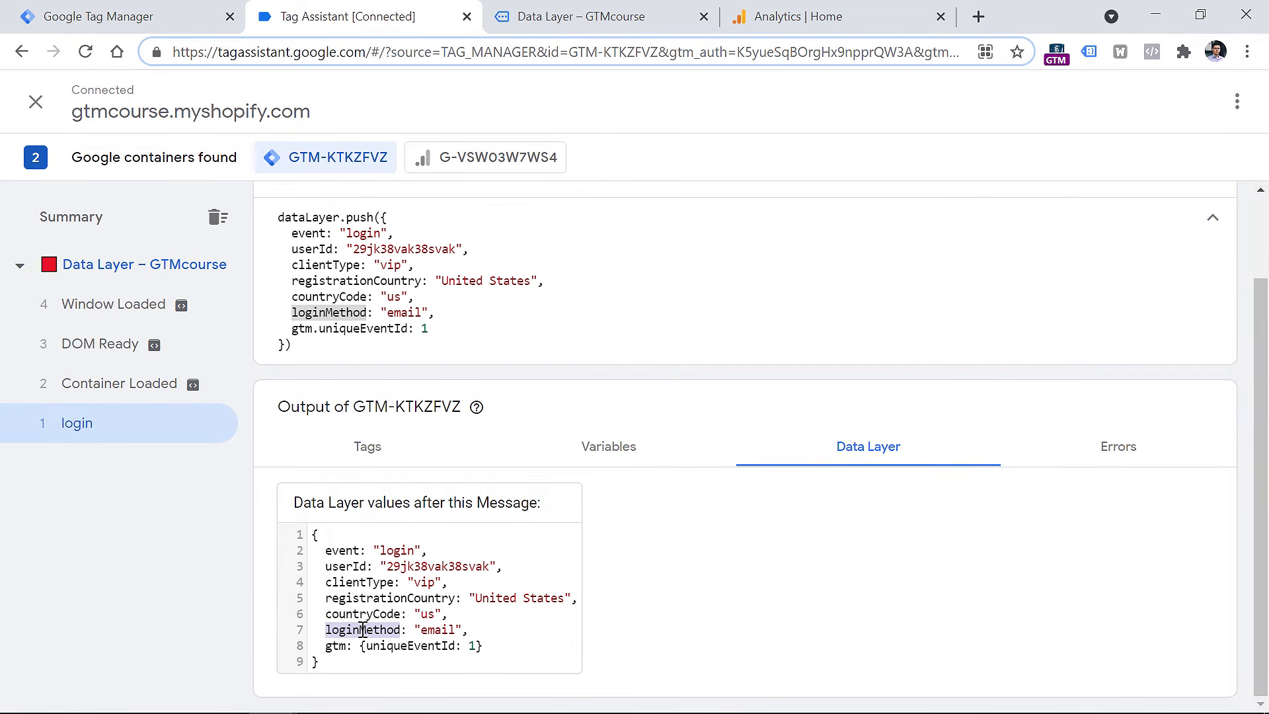
right_click(361, 631)
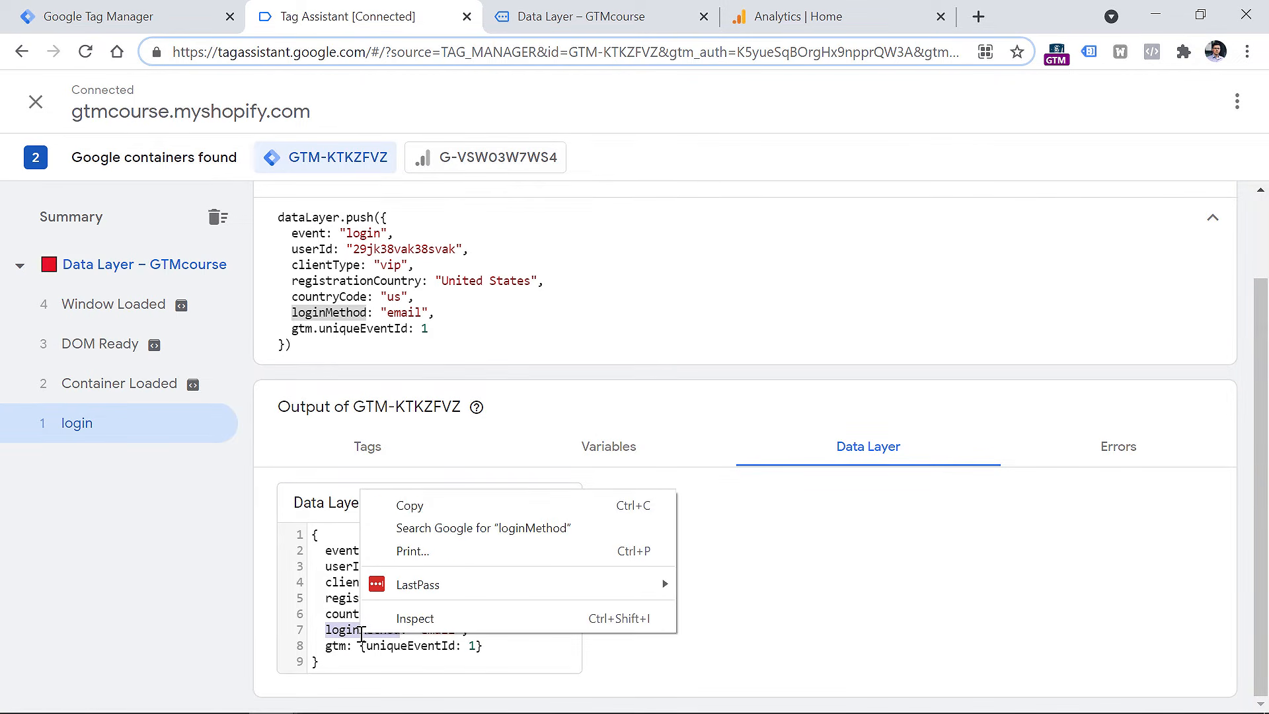
click(403, 508)
key(ctrl+shift+Tab)
right_click(301, 389)
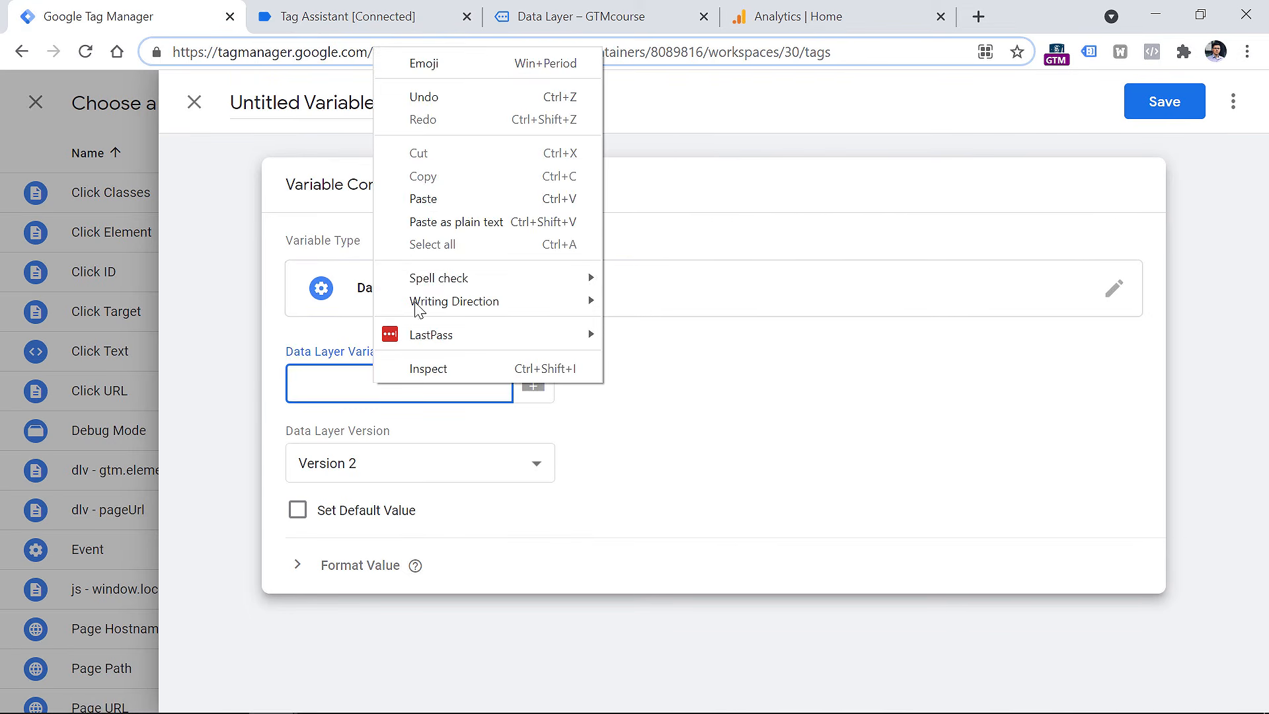
click(427, 198)
Name the variable dlv - loginMethod and save it into the event parameter's value.
click(303, 105)
key(ctrl+a)
text(d)
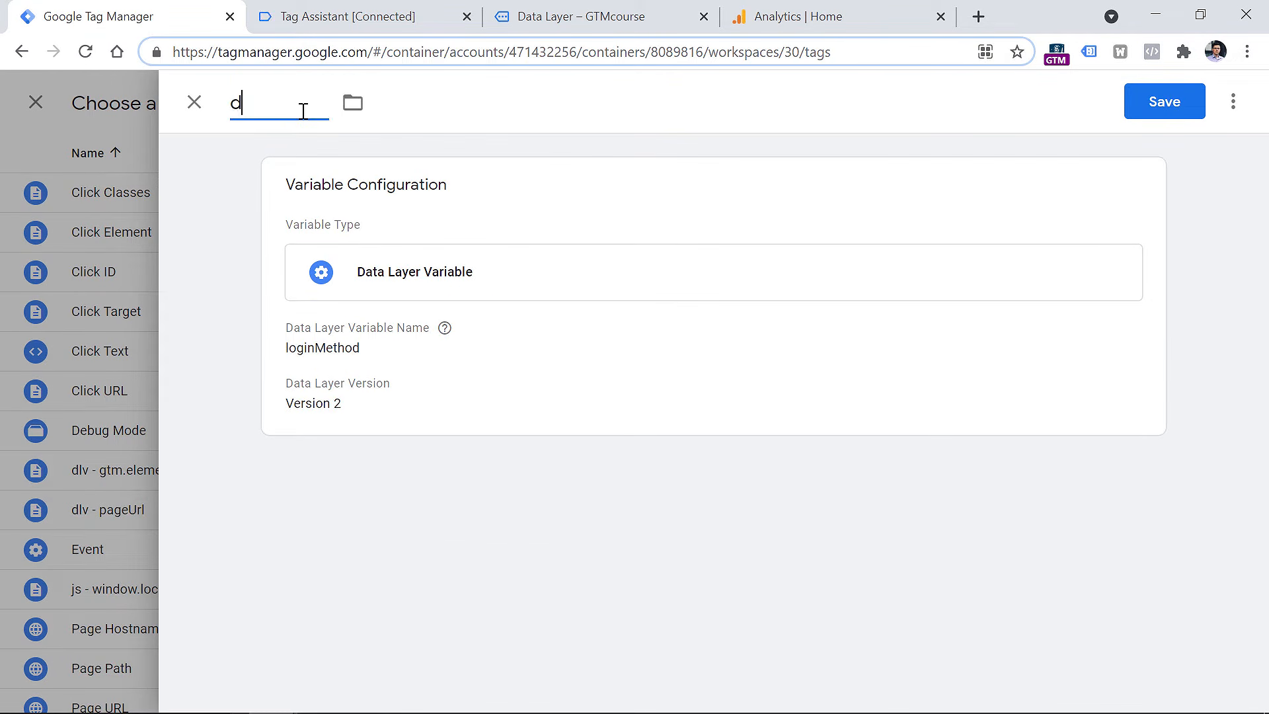
text(lv -)
key(ctrl+v)
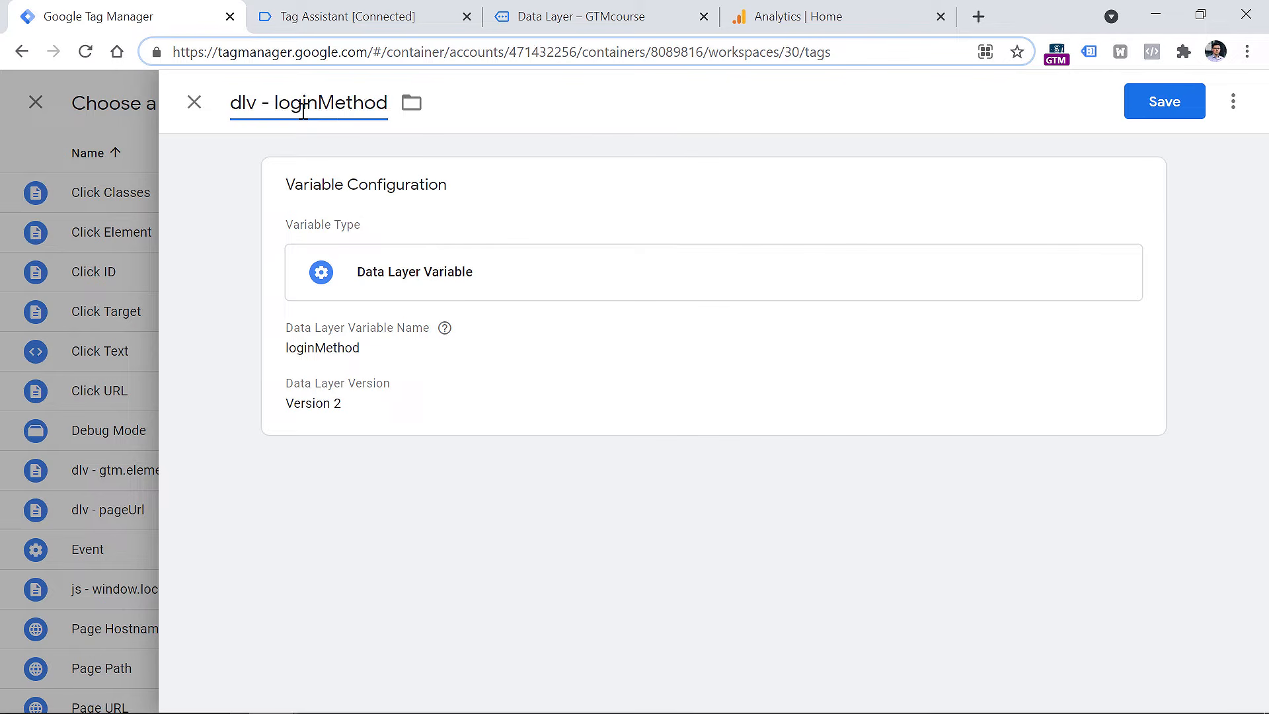
click(1130, 113)
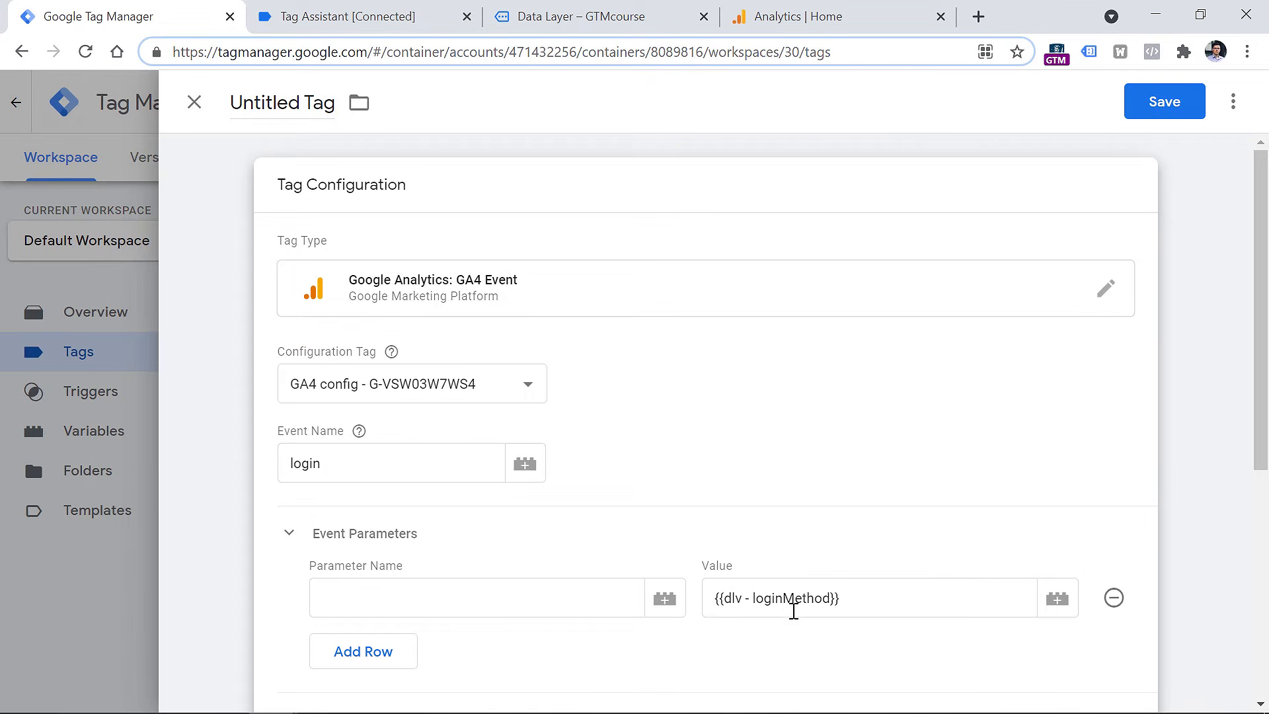
Inspect the variable reference in the parameter value, check the matching loginMethod value in Tag Assistant, and return to Google Tag Manager.
click(718, 598)
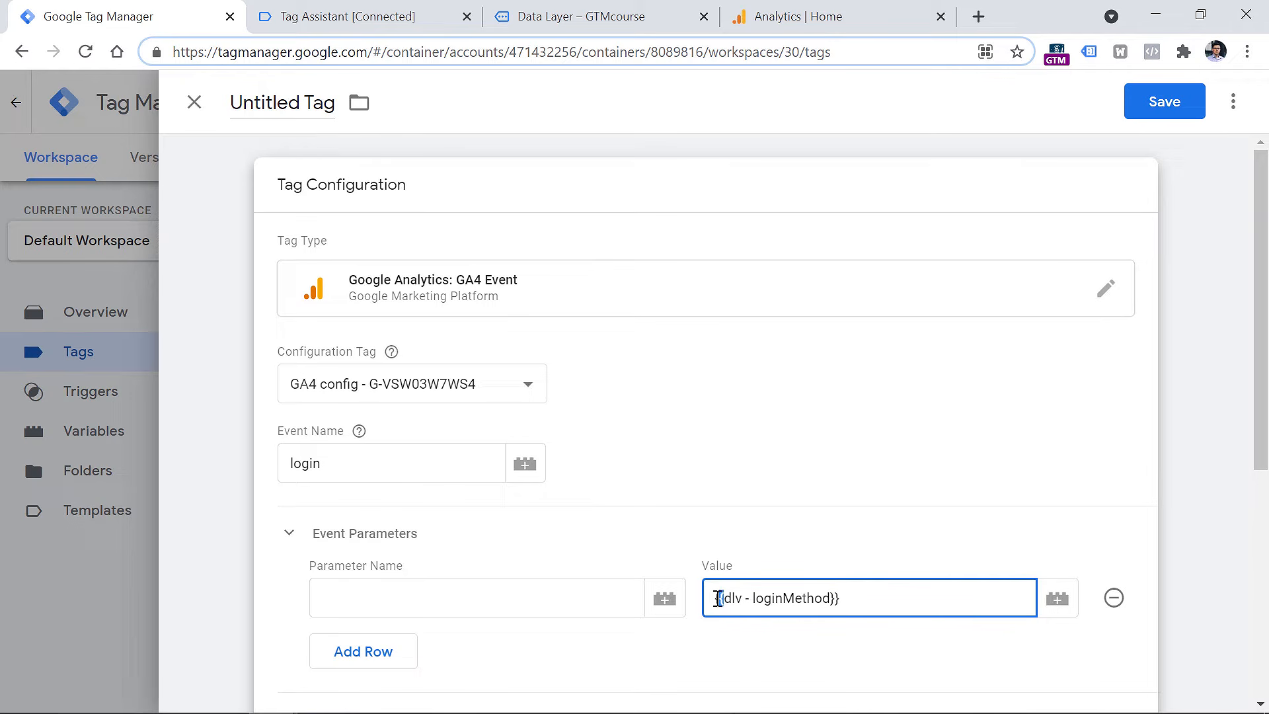
drag(841, 600, 831, 602)
click(745, 599)
click(357, 16)
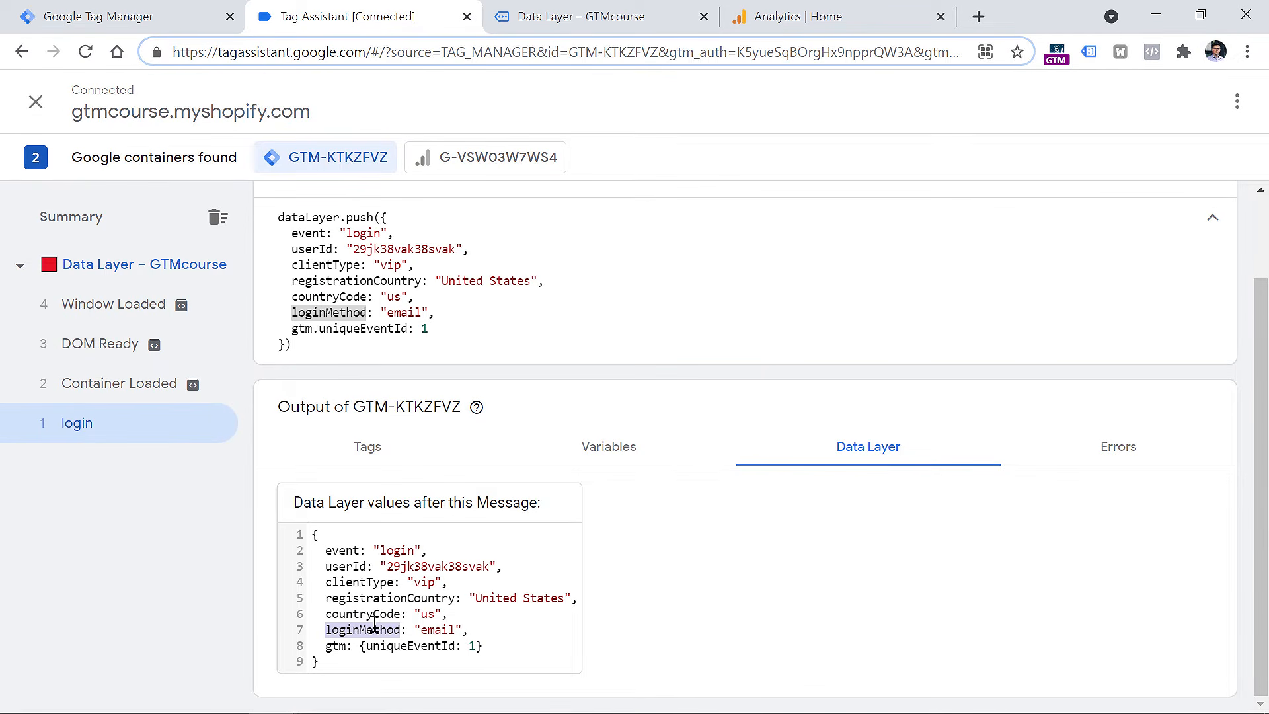
double_click(438, 625)
click(139, 14)
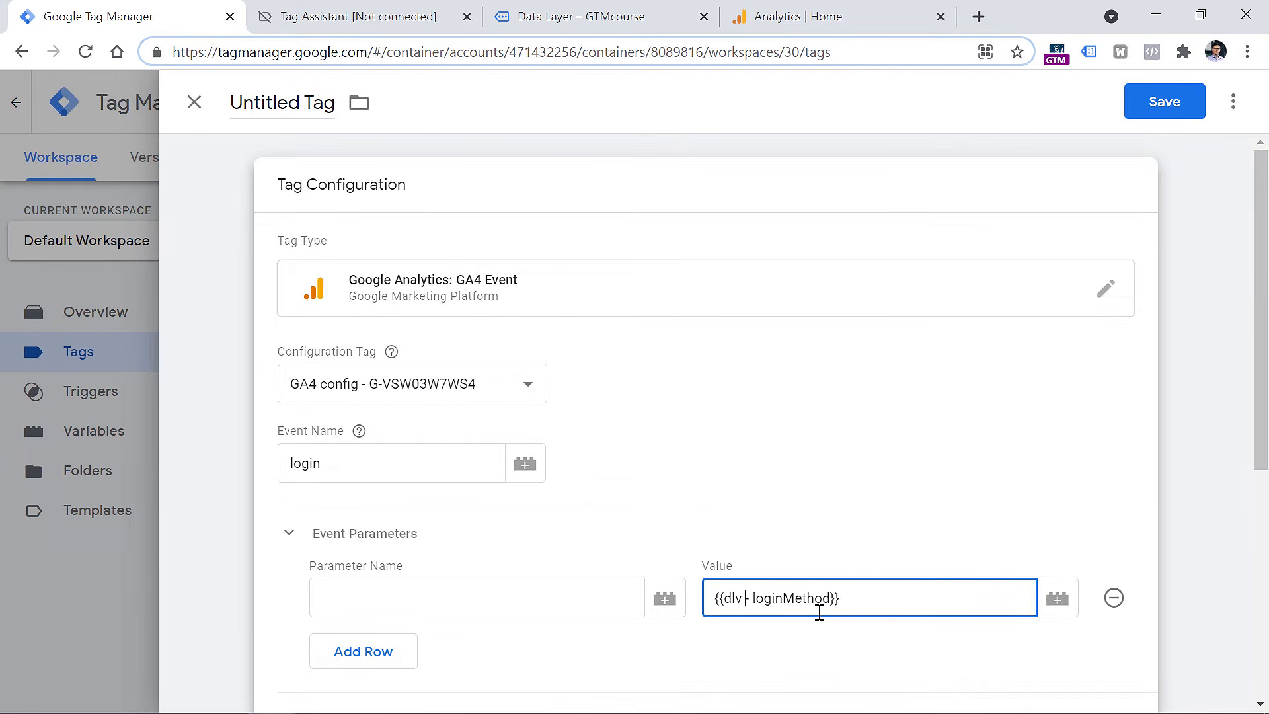
Set the event parameter's name to login_method for the {{dlv - loginMethod}} value.
drag(839, 598, 704, 598)
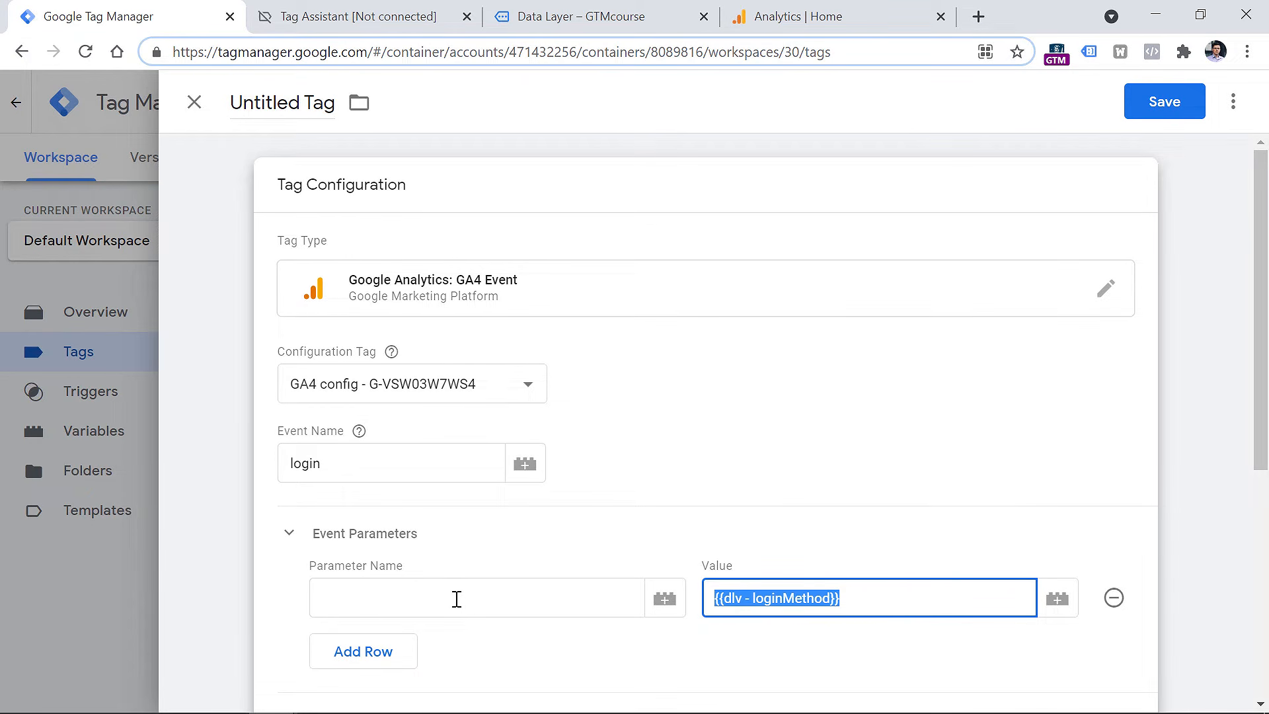
click(456, 599)
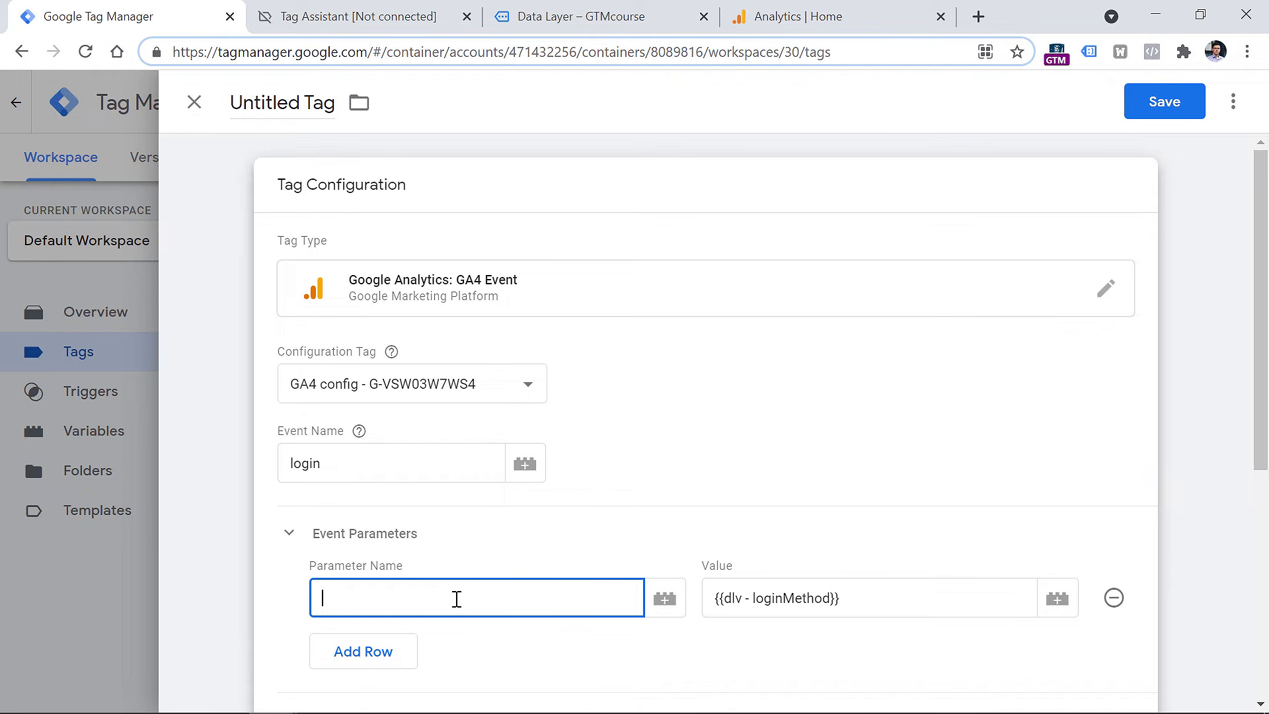
text(login_method)
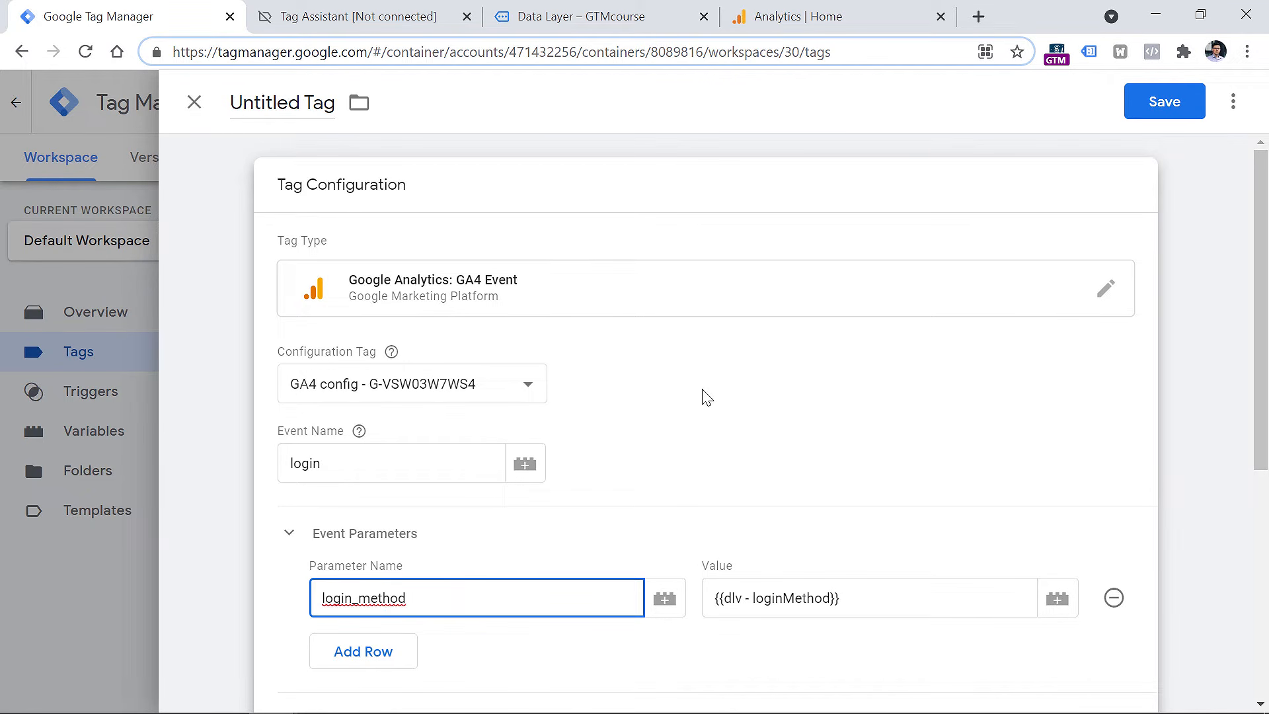
click(604, 377)
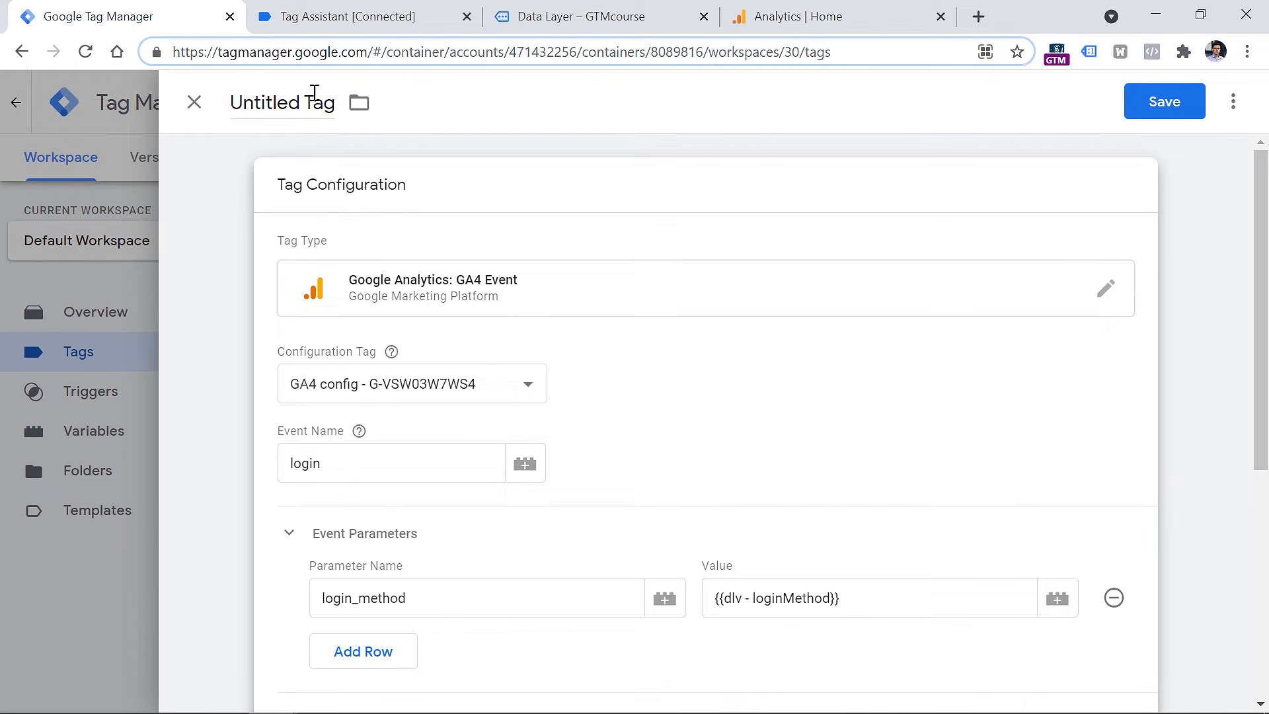
Create a new trigger for the tag and set its type to Custom Event.
click(380, 17)
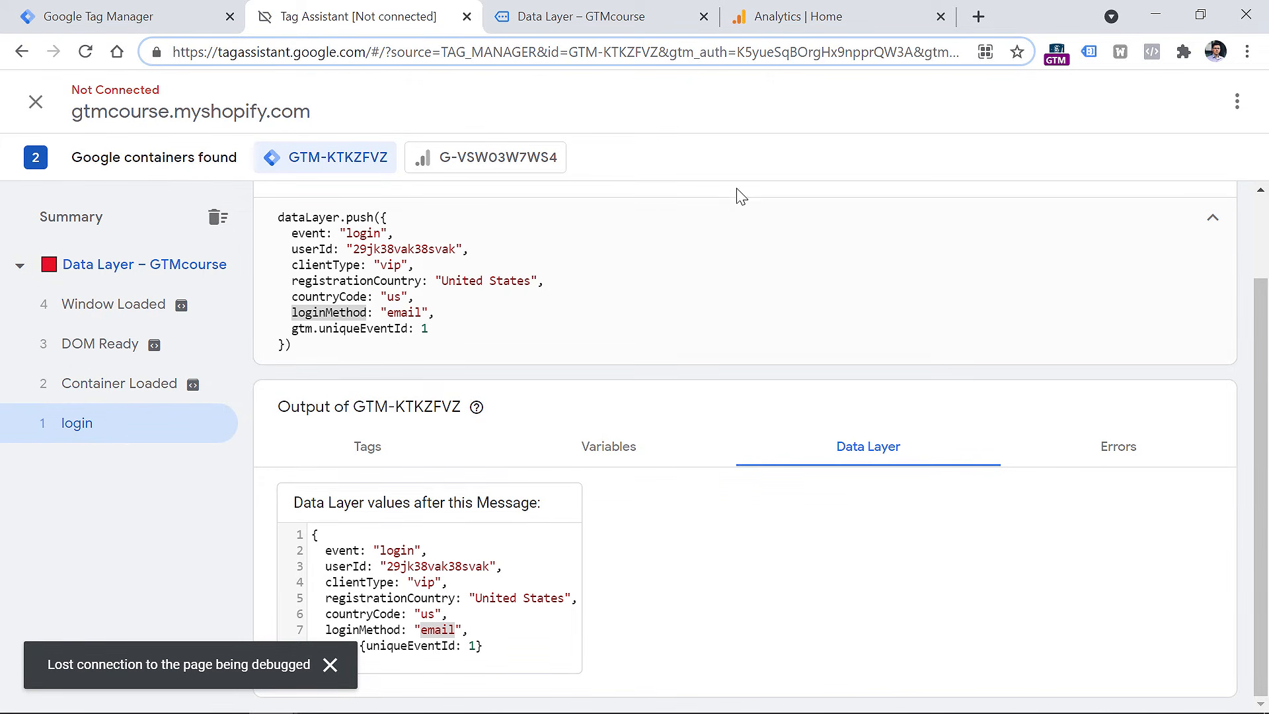
click(99, 16)
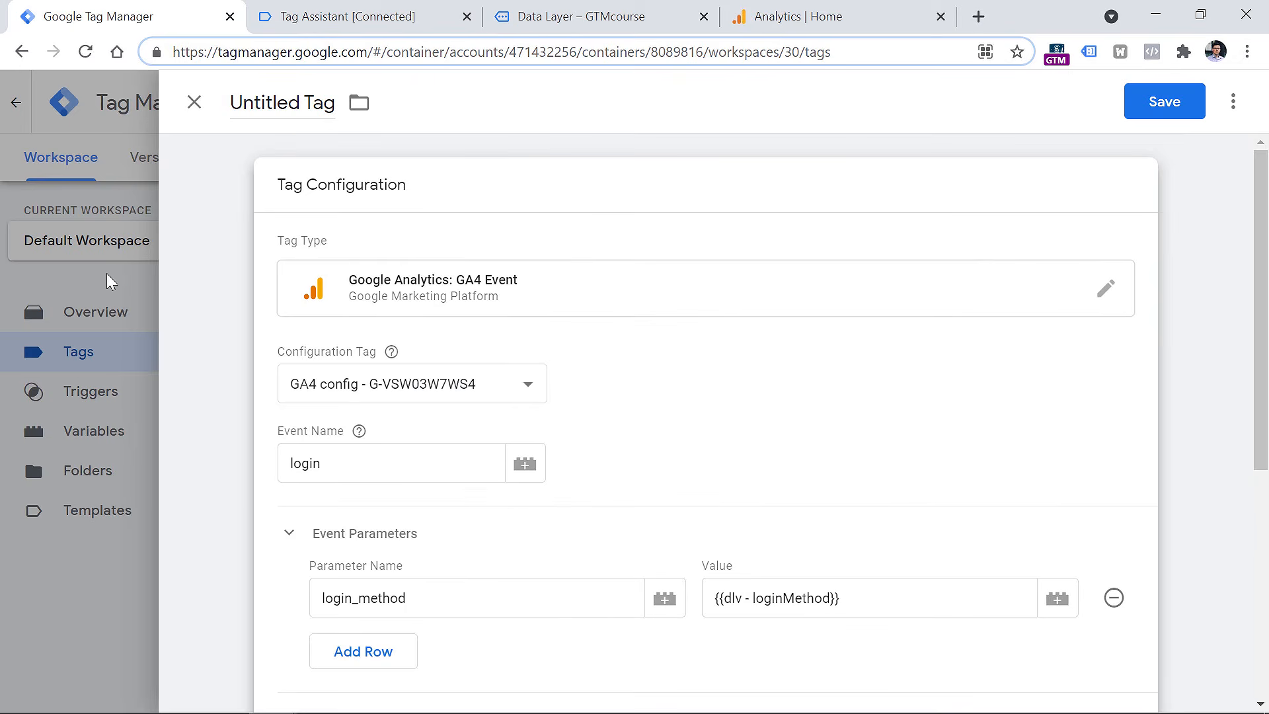
scroll(575, 345, down, 6)
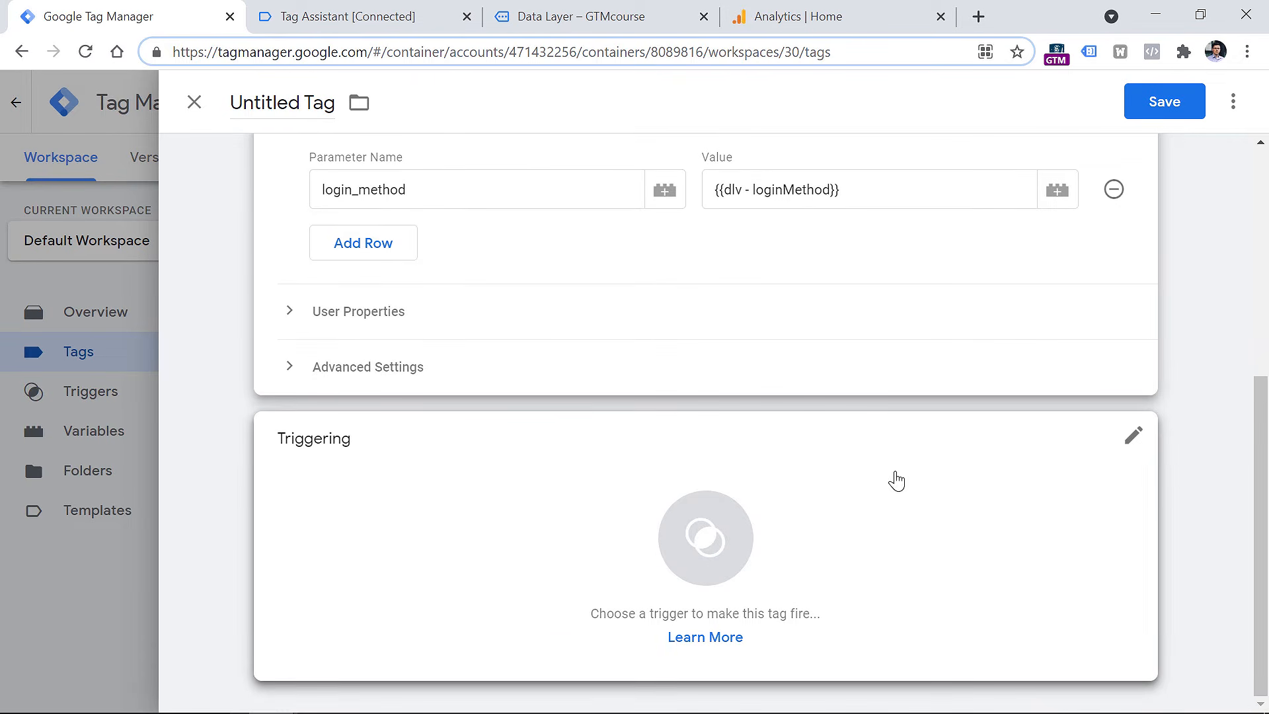
click(428, 504)
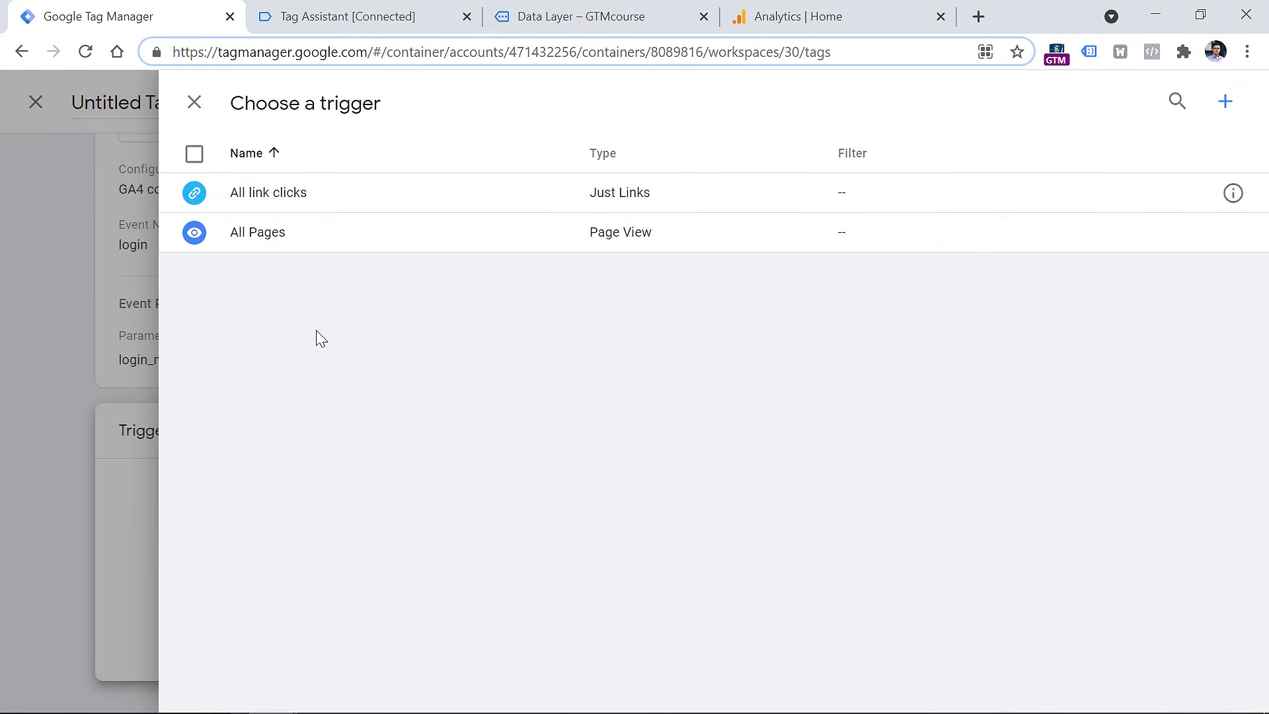
click(1224, 109)
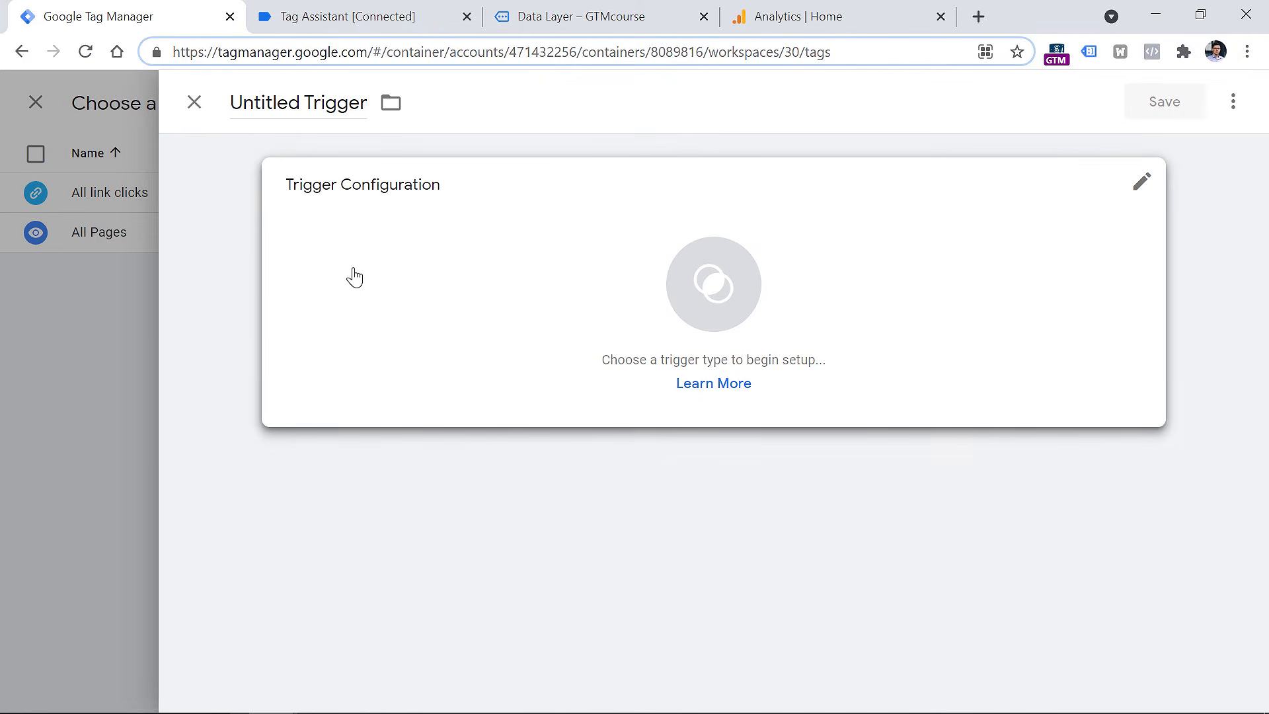
click(383, 301)
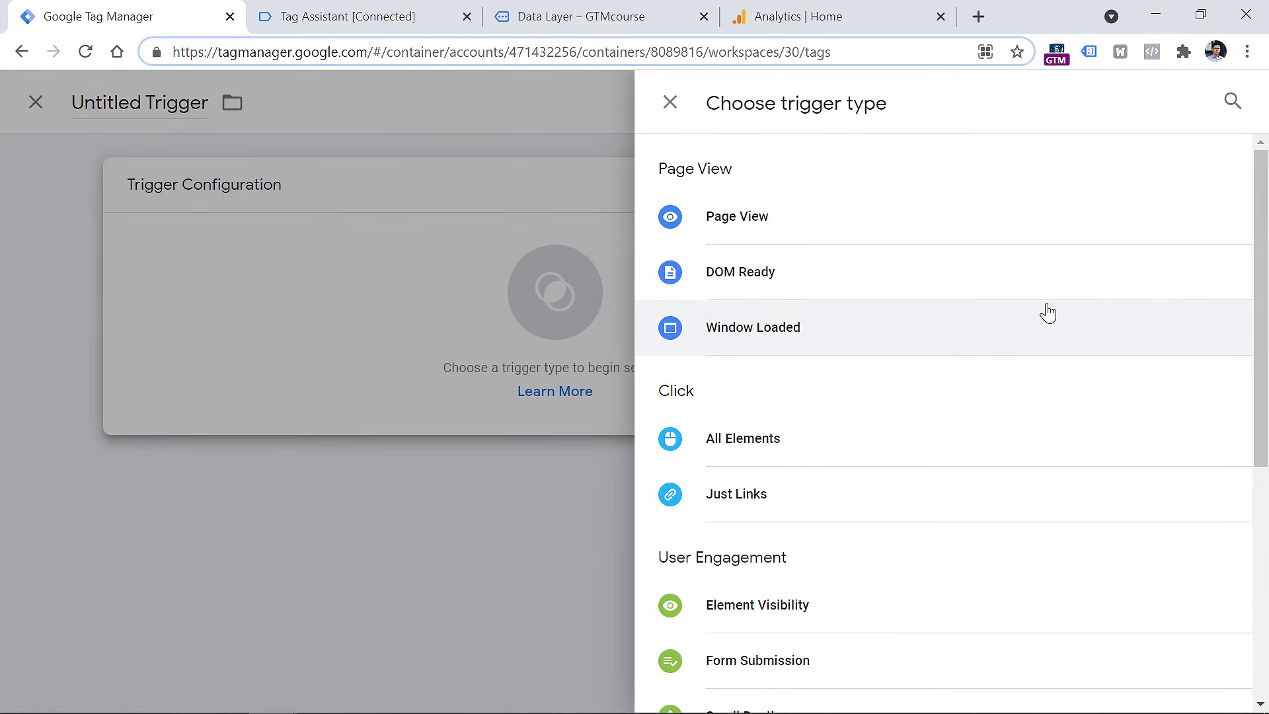
drag(1251, 232, 1262, 201)
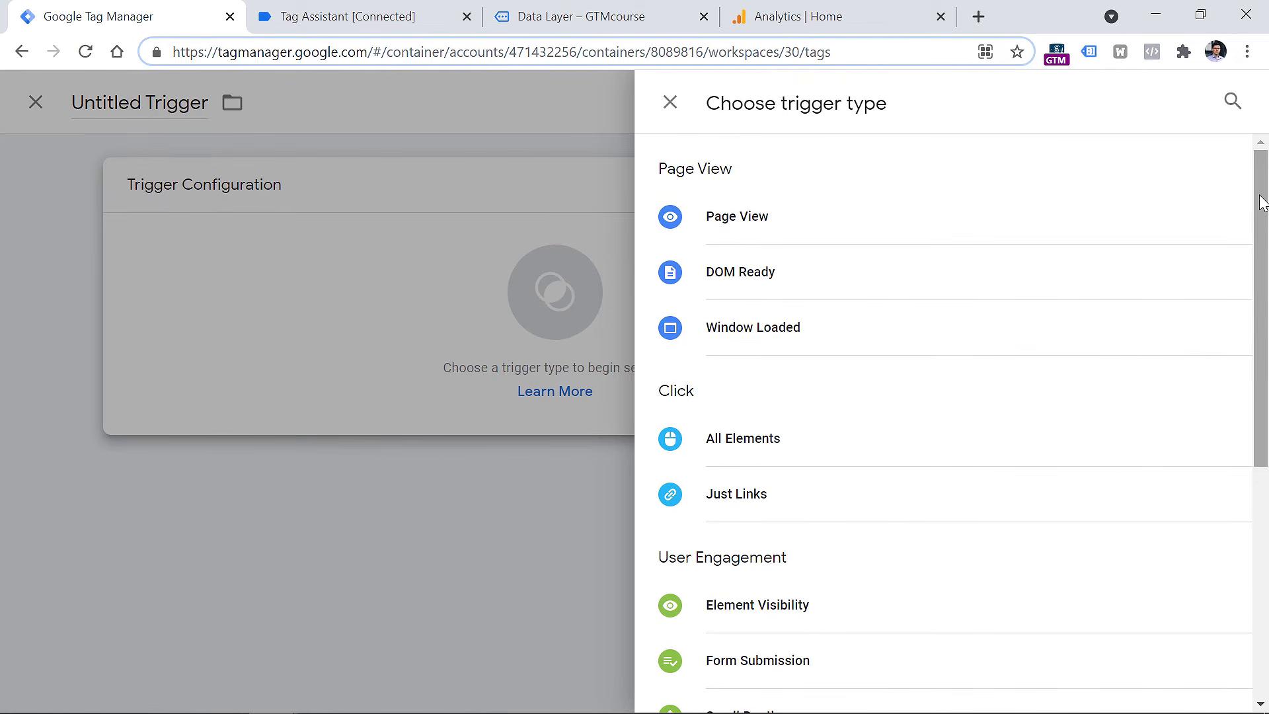
scroll(1060, 286, down, 5)
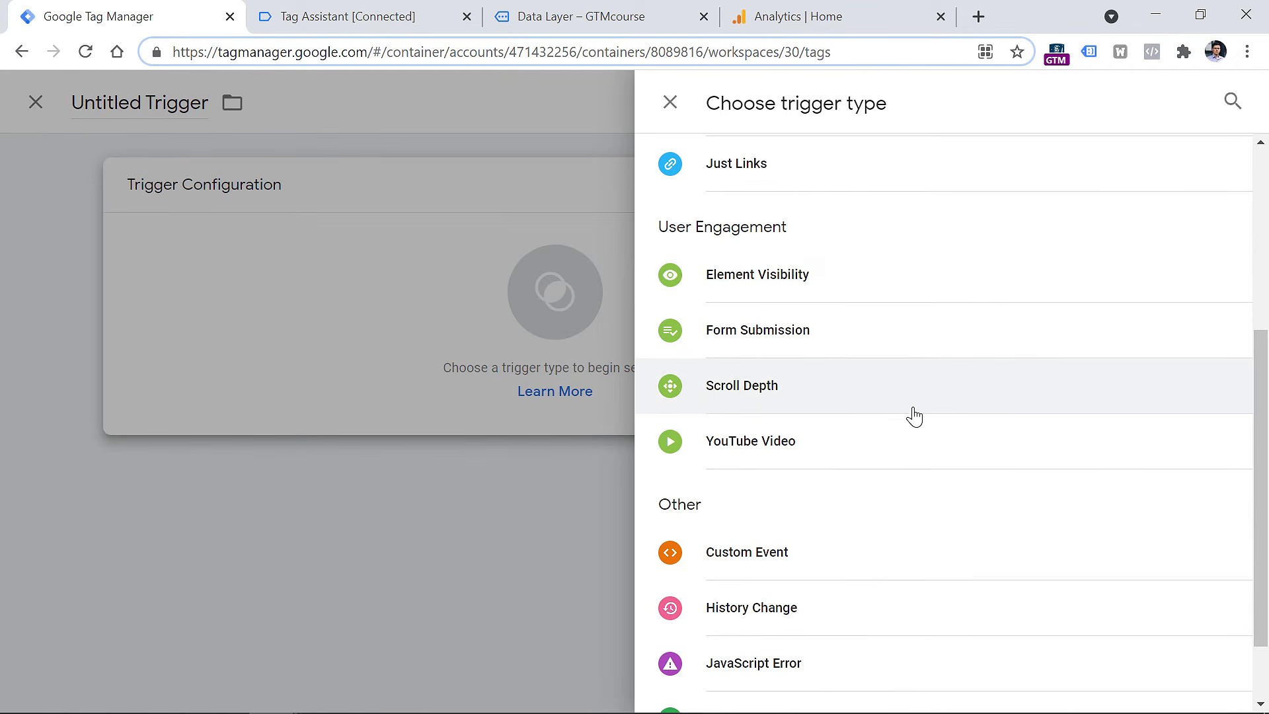
scroll(727, 449, down, 2)
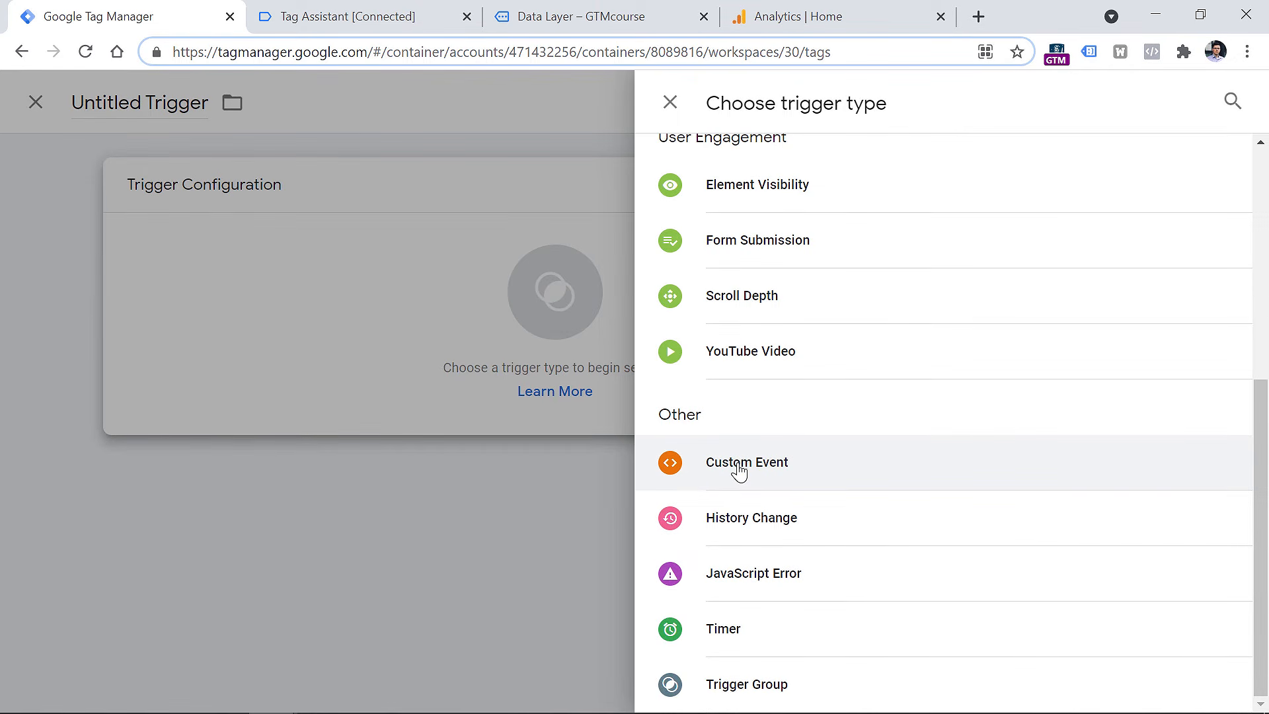
click(741, 465)
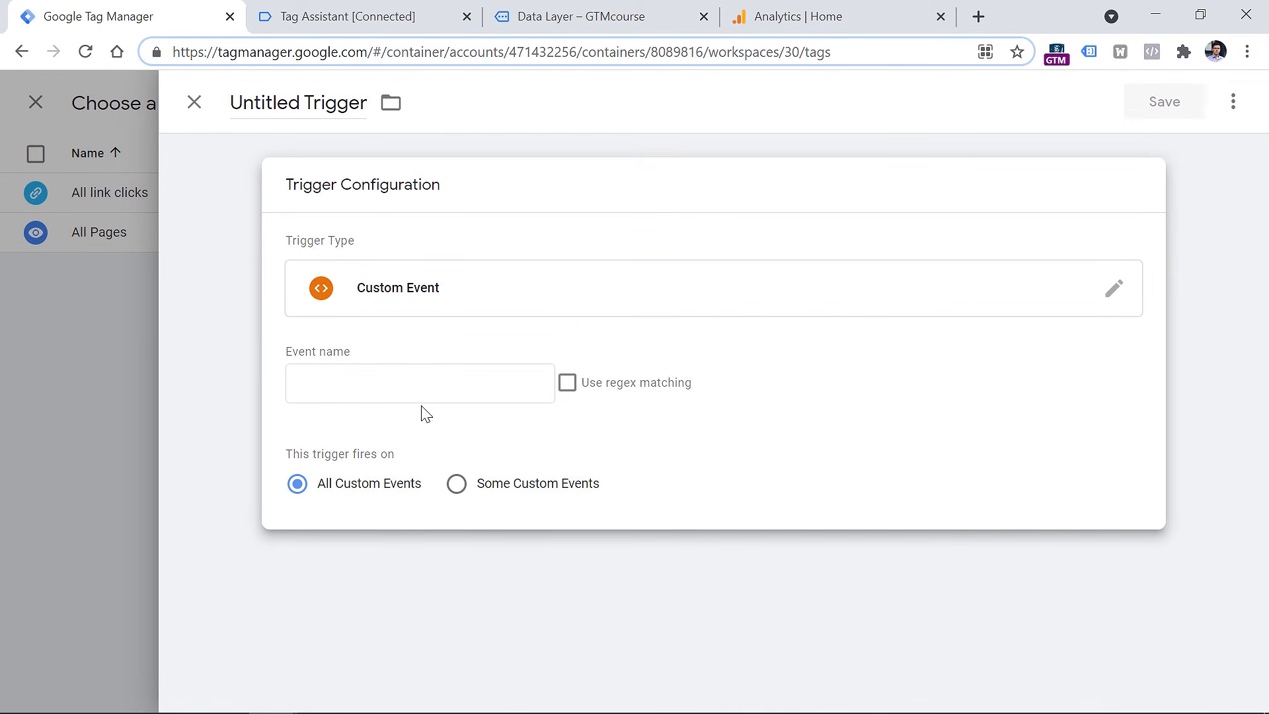
Switch to Tag Assistant, single out the event name in the login API call, and open the Container Loaded event for comparison.
click(363, 20)
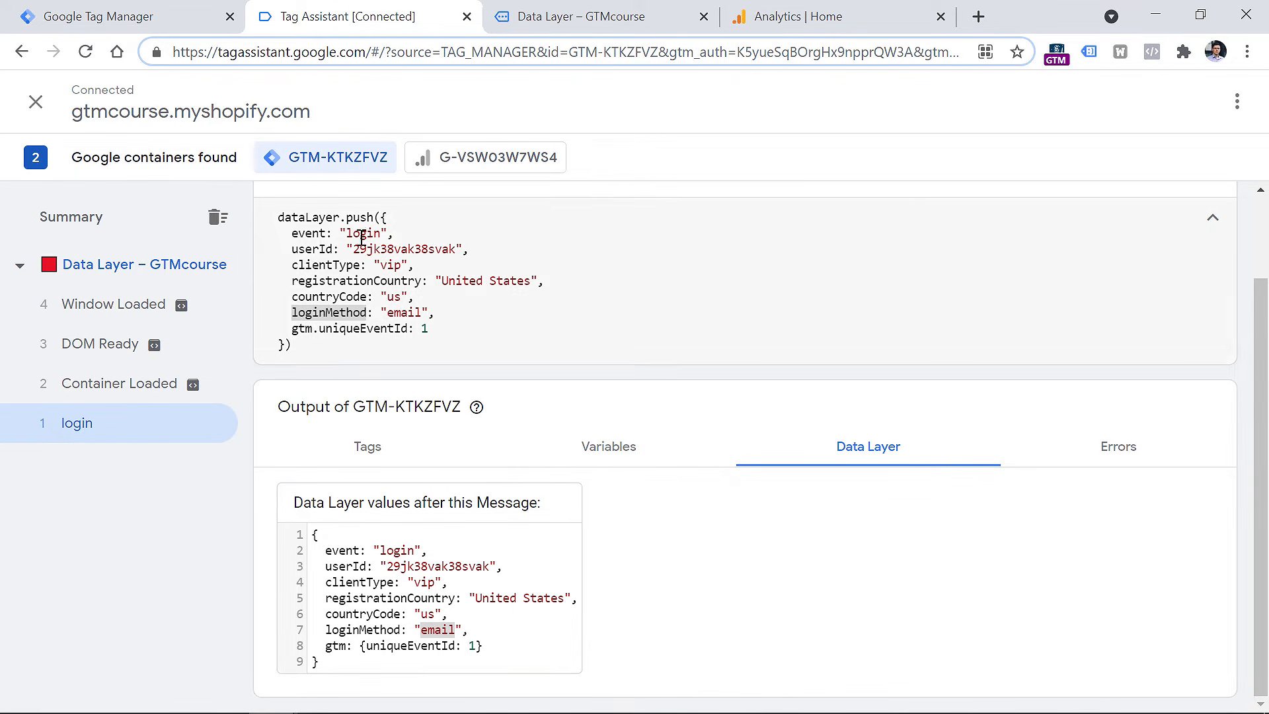
drag(295, 237, 390, 235)
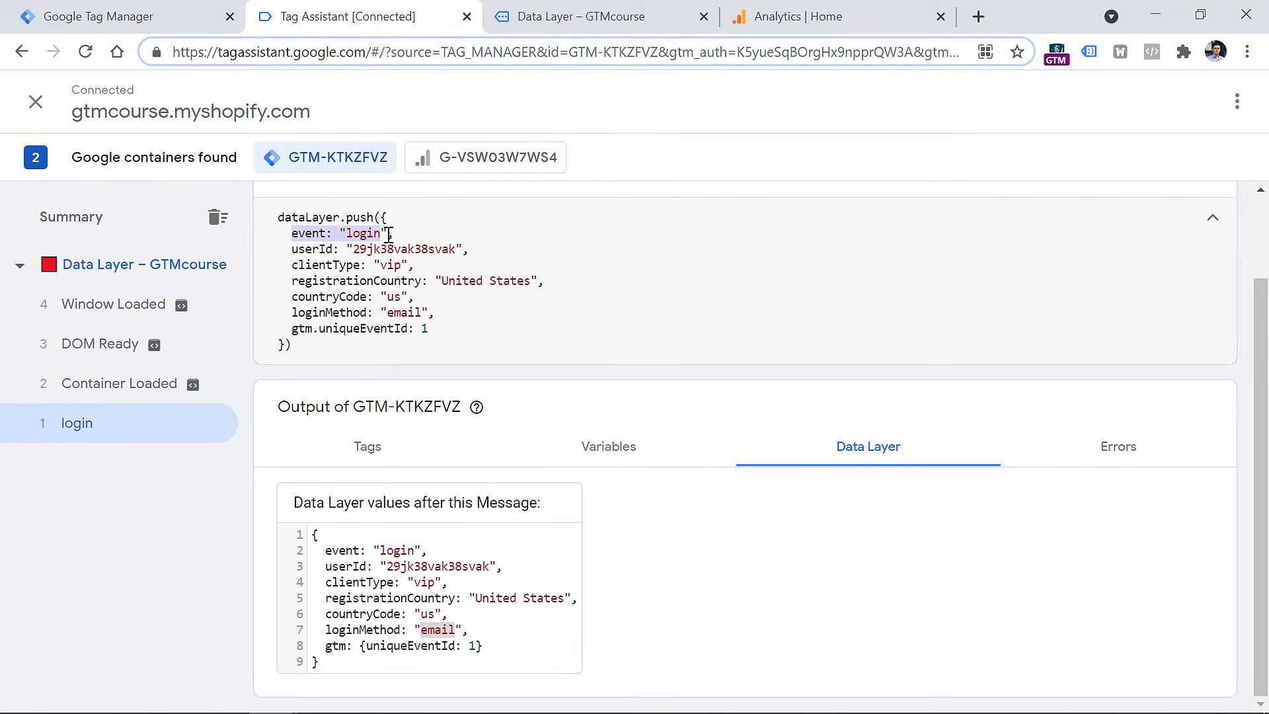
double_click(364, 234)
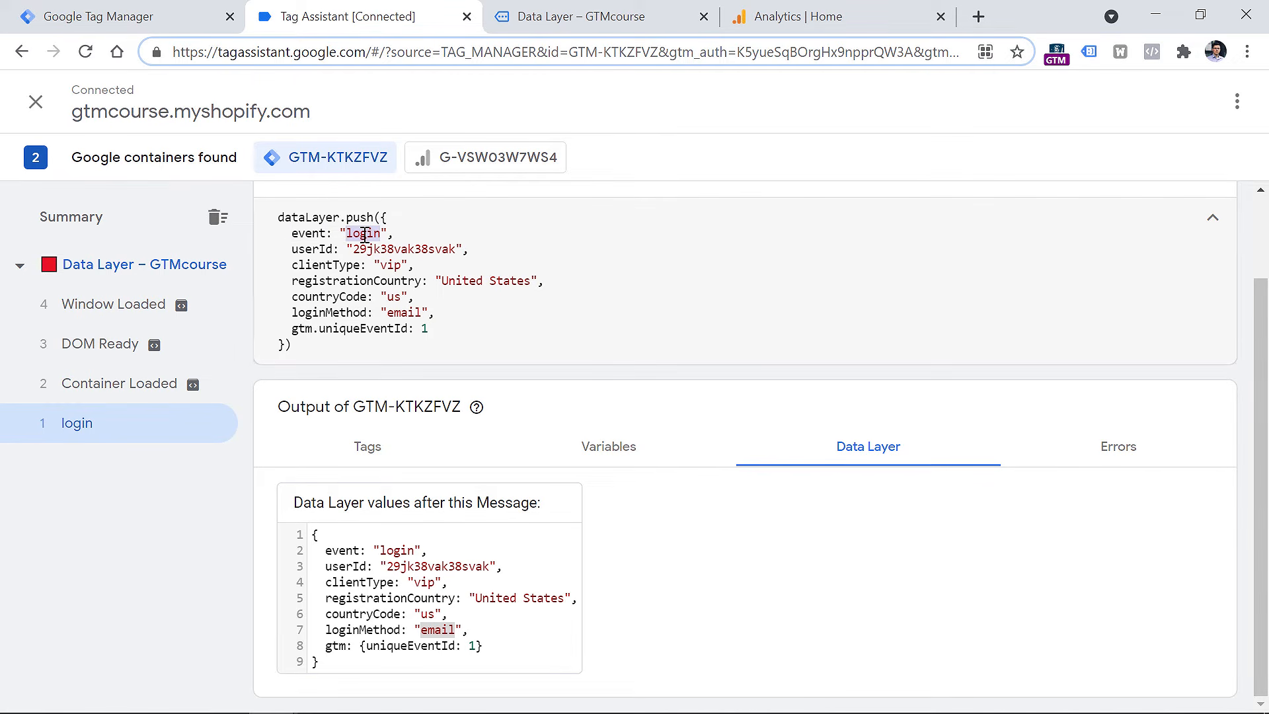
click(111, 391)
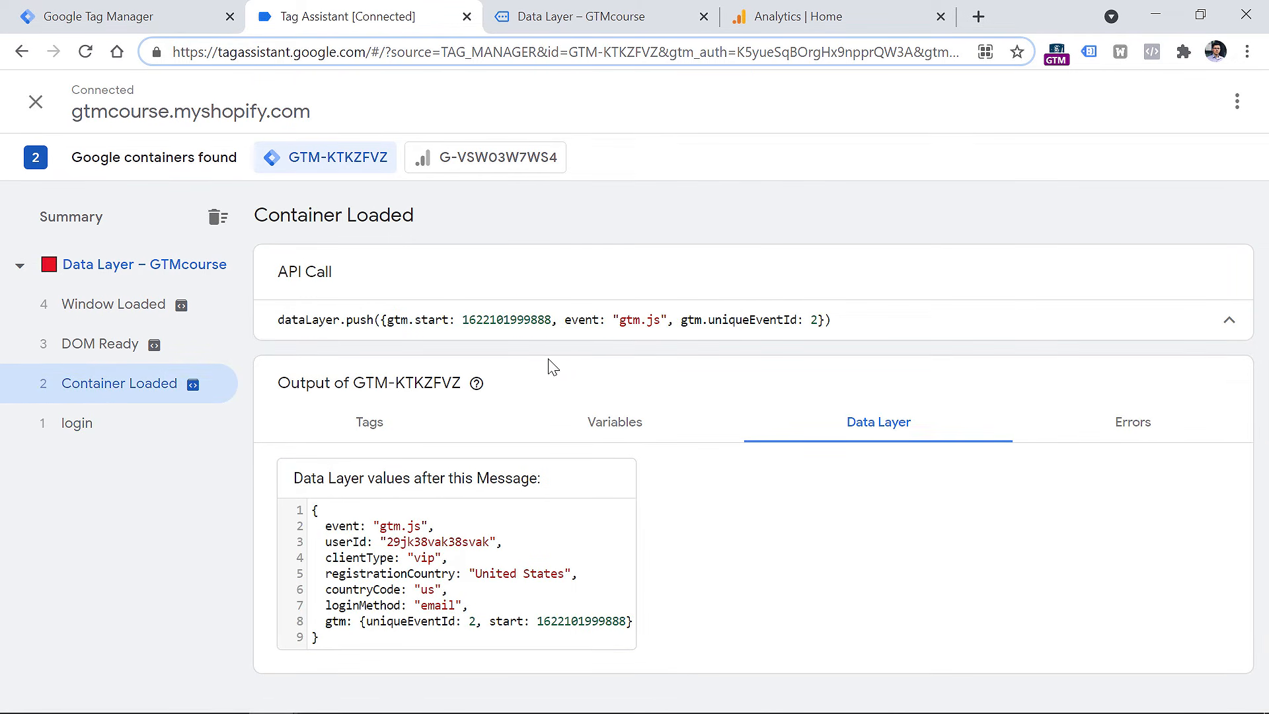
Single out the event name in the Container Loaded event's API call.
double_click(579, 320)
mouse_move(621, 320)
mouse_down()
mouse_move(653, 320)
mouse_move(621, 322)
mouse_up()
click(660, 322)
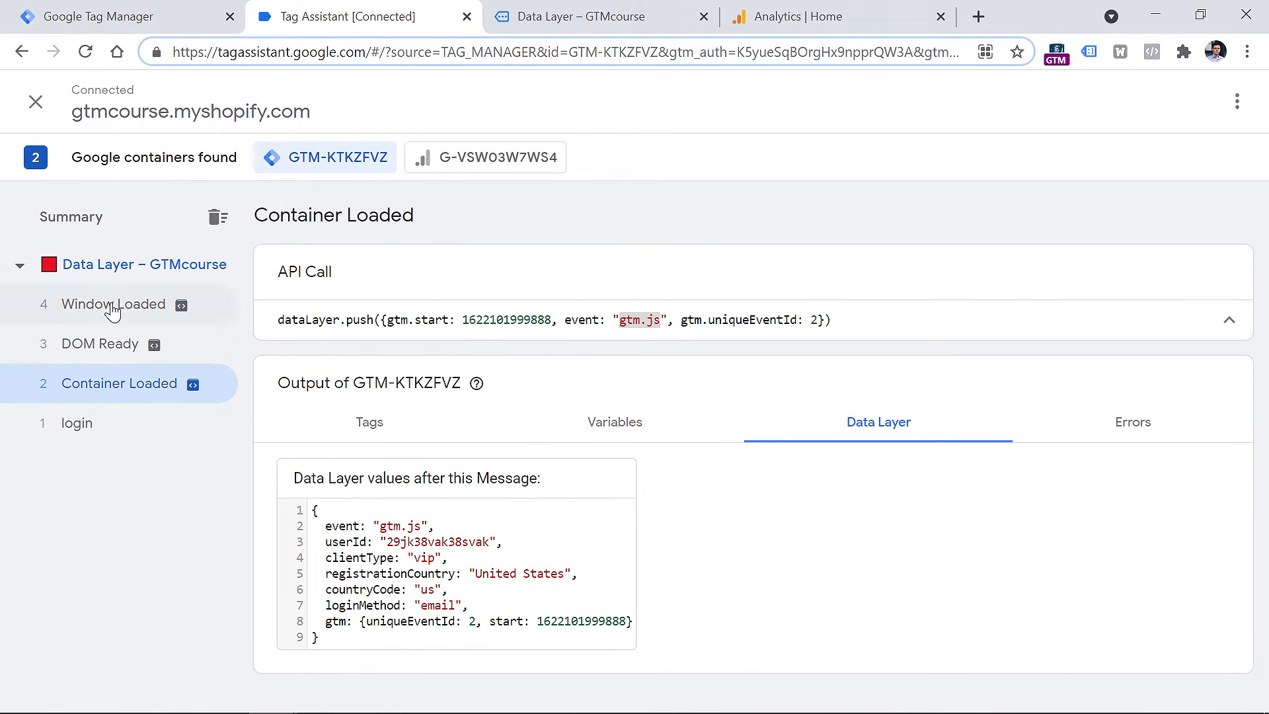
Open the store's Catalog page in a new tab and inspect the event name of the resulting Link Click event in Tag Assistant.
click(617, 4)
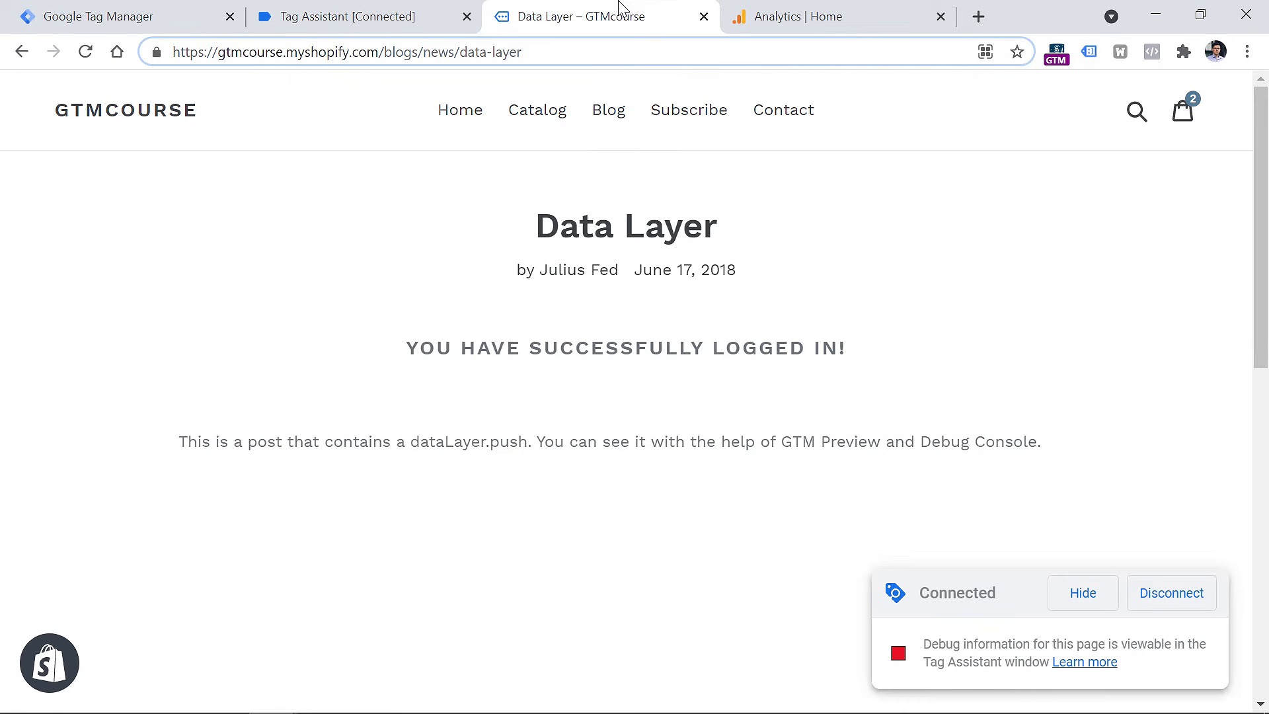
ctrl+click(536, 109)
click(329, 16)
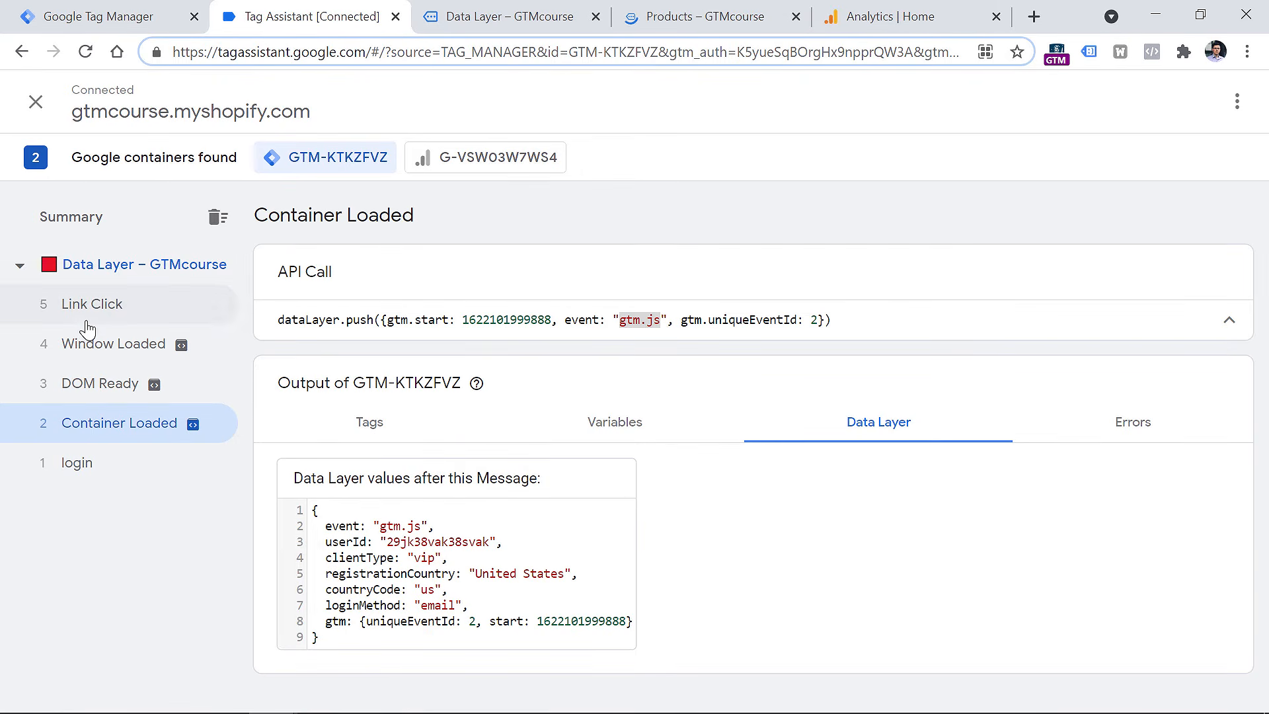
click(105, 311)
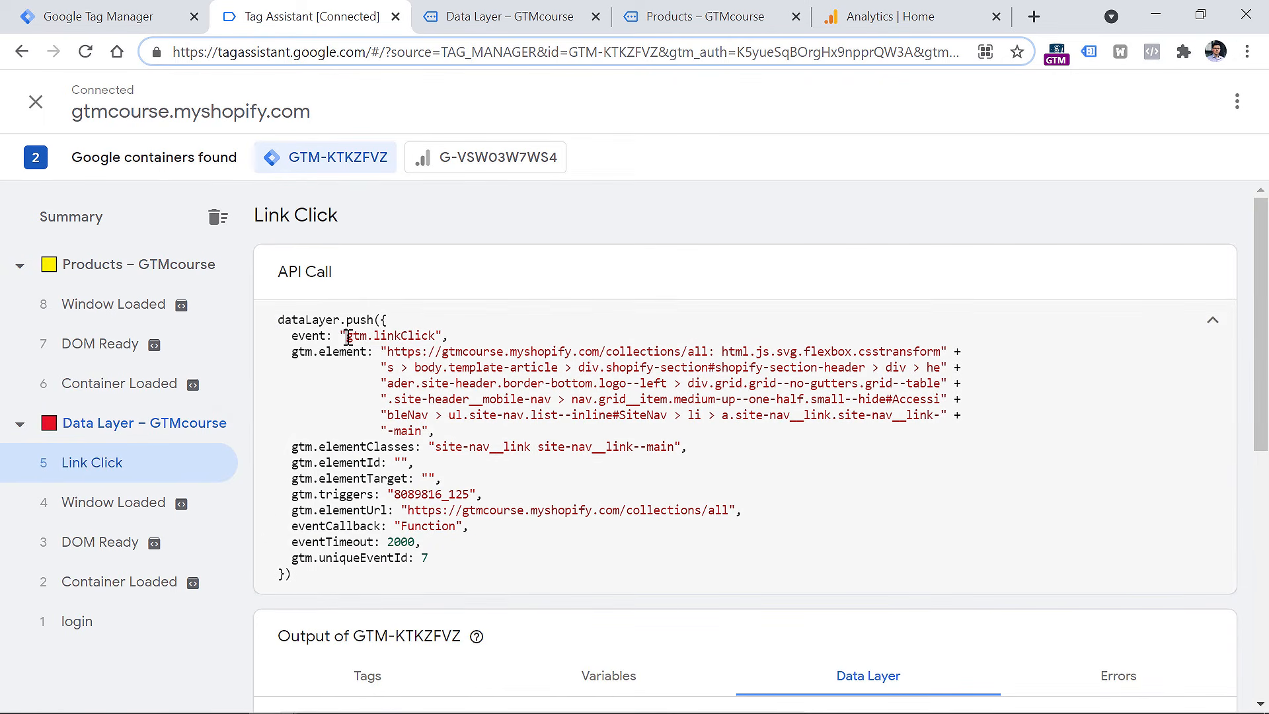
drag(346, 337, 434, 337)
click(437, 337)
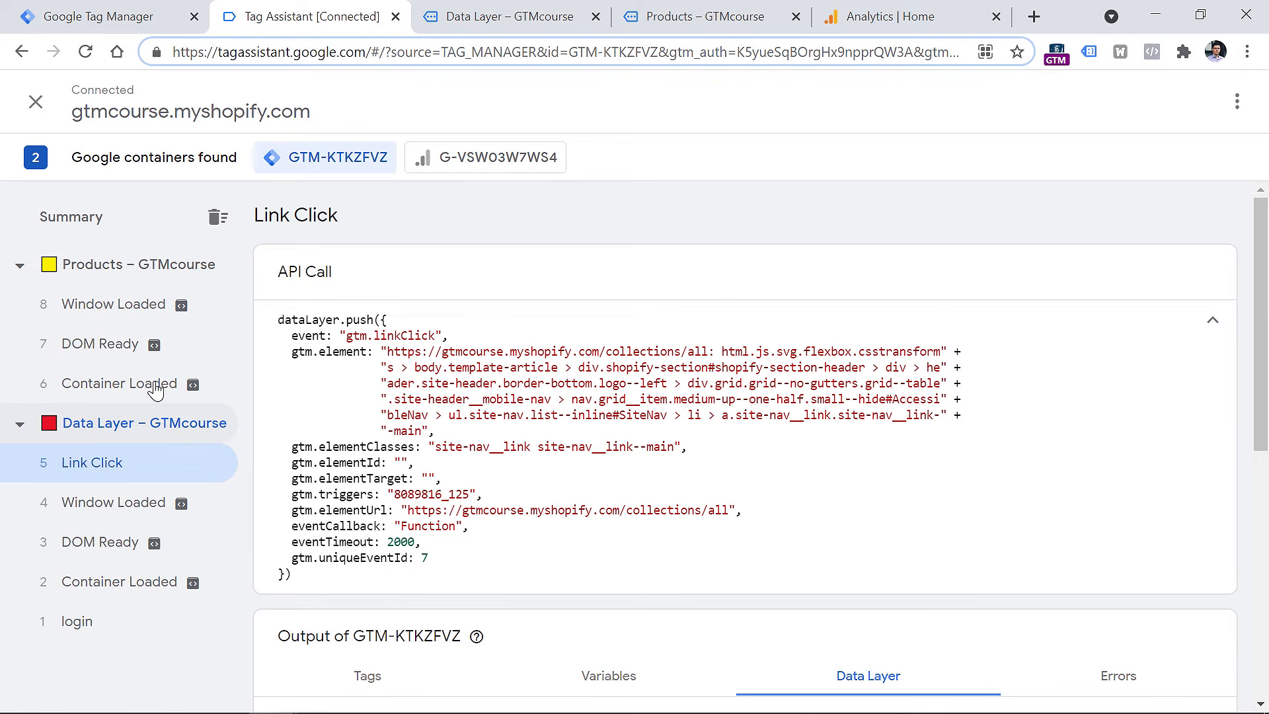
Copy the event name login from the login API call into the custom event trigger's event name and recheck it against the event key.
click(106, 621)
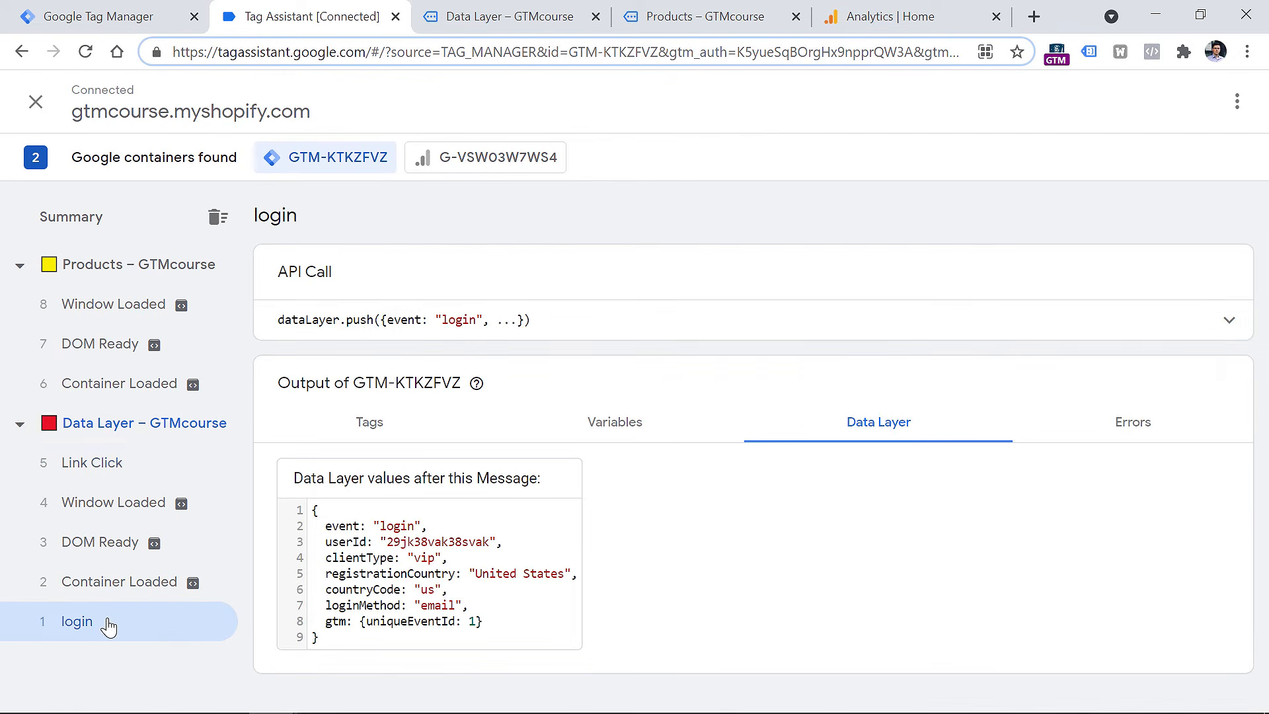
click(1065, 317)
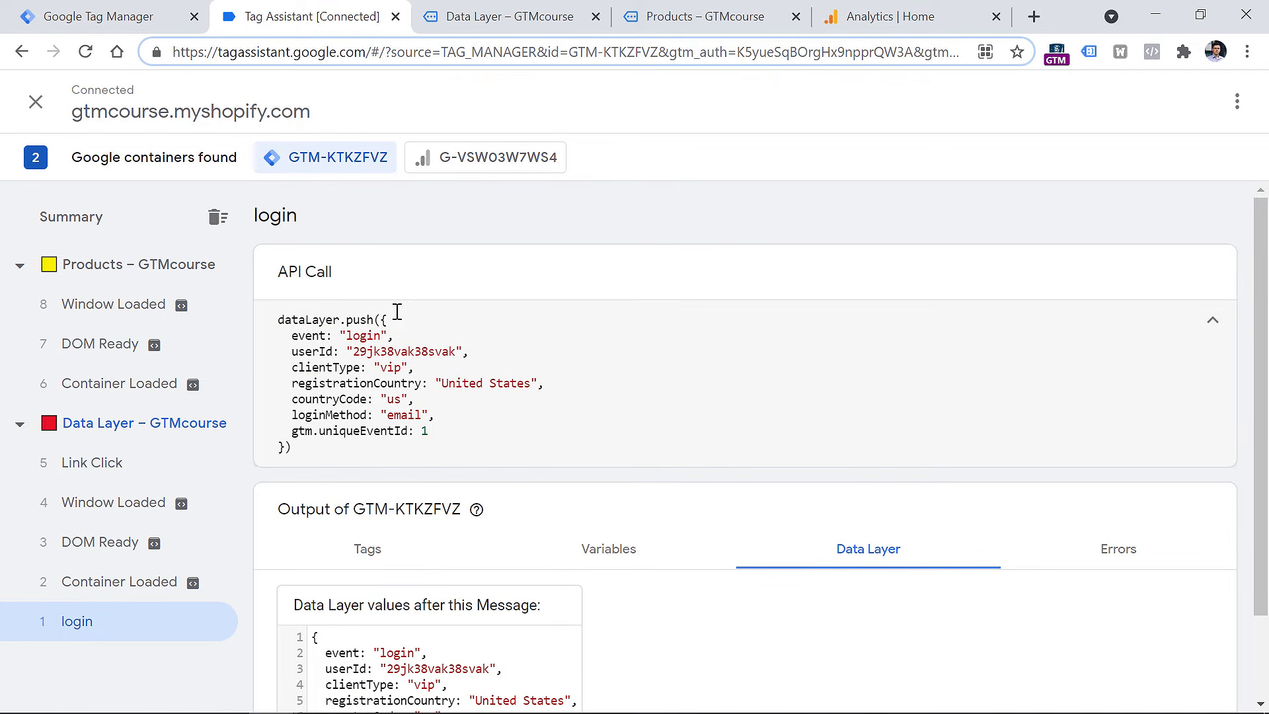
double_click(362, 337)
right_click(363, 338)
click(403, 355)
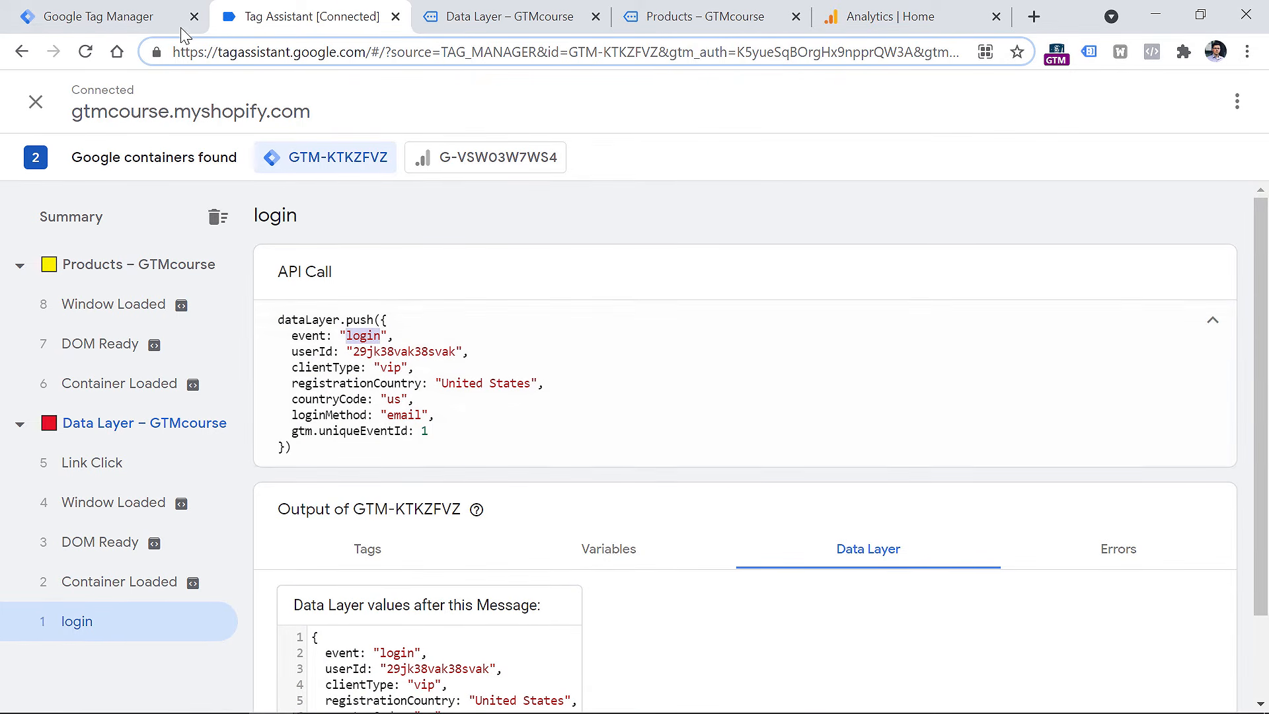
click(100, 16)
click(342, 380)
right_click(342, 381)
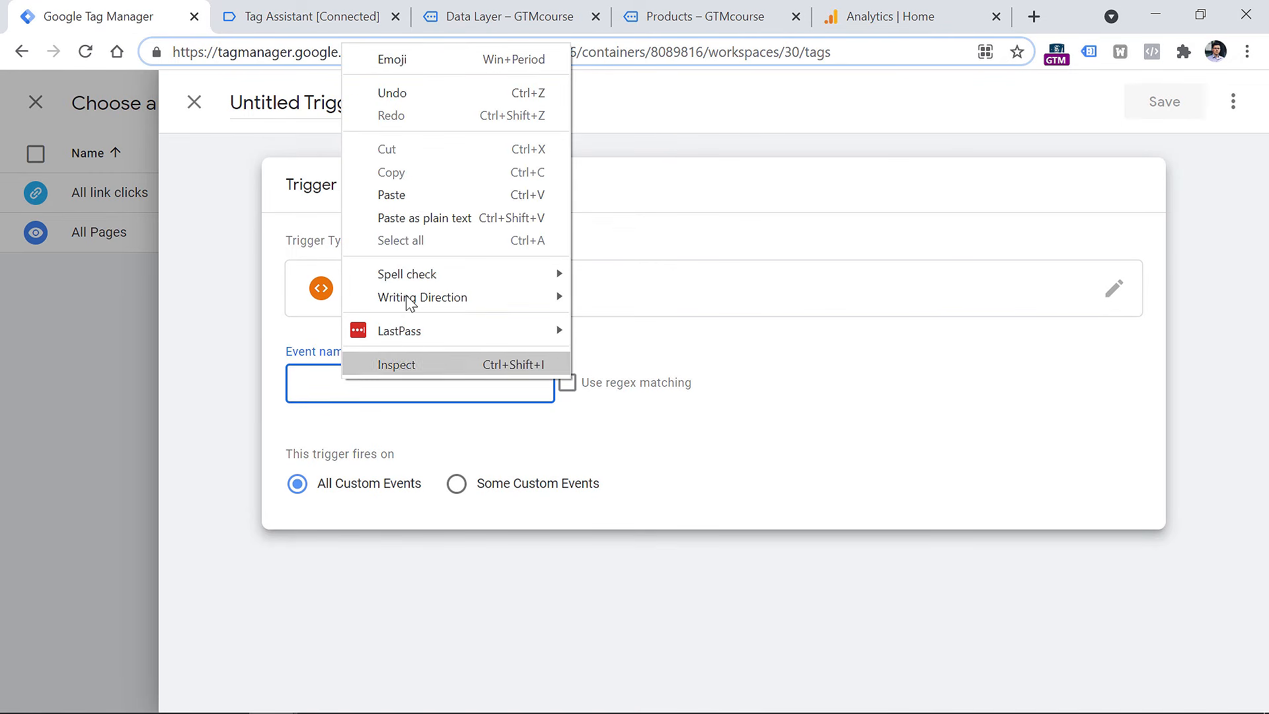
click(415, 196)
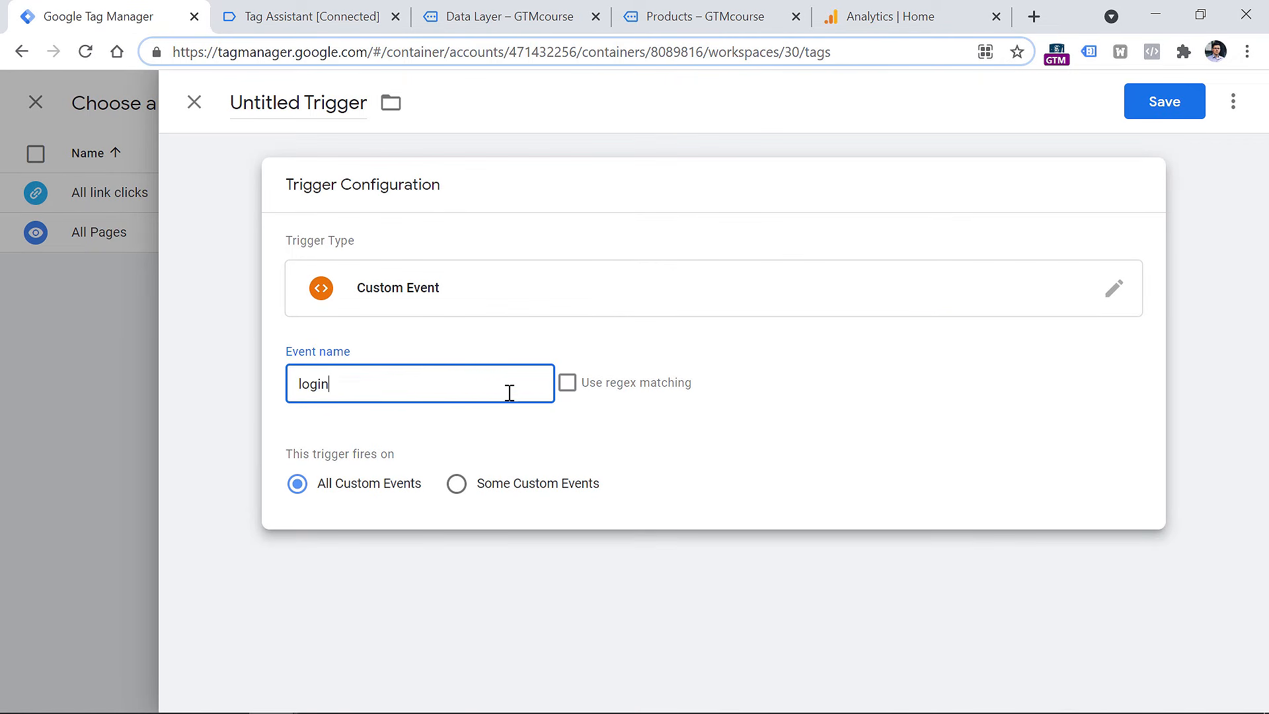
click(305, 25)
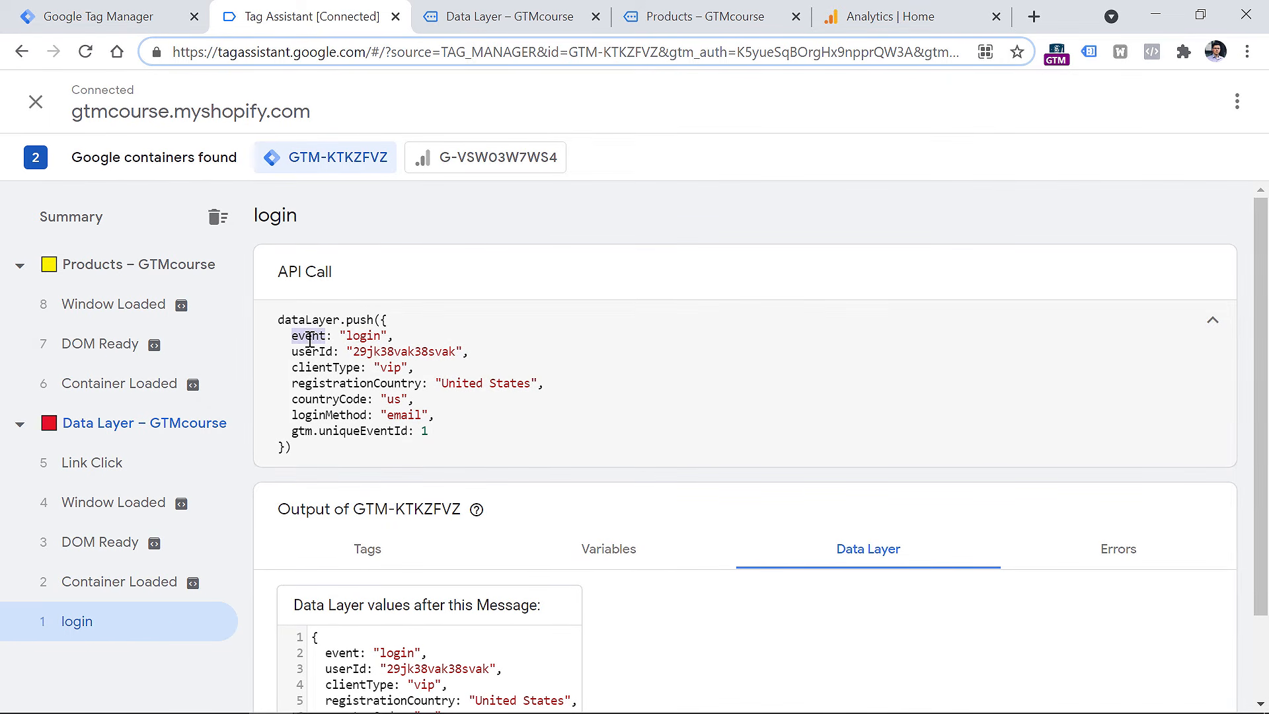
click(130, 18)
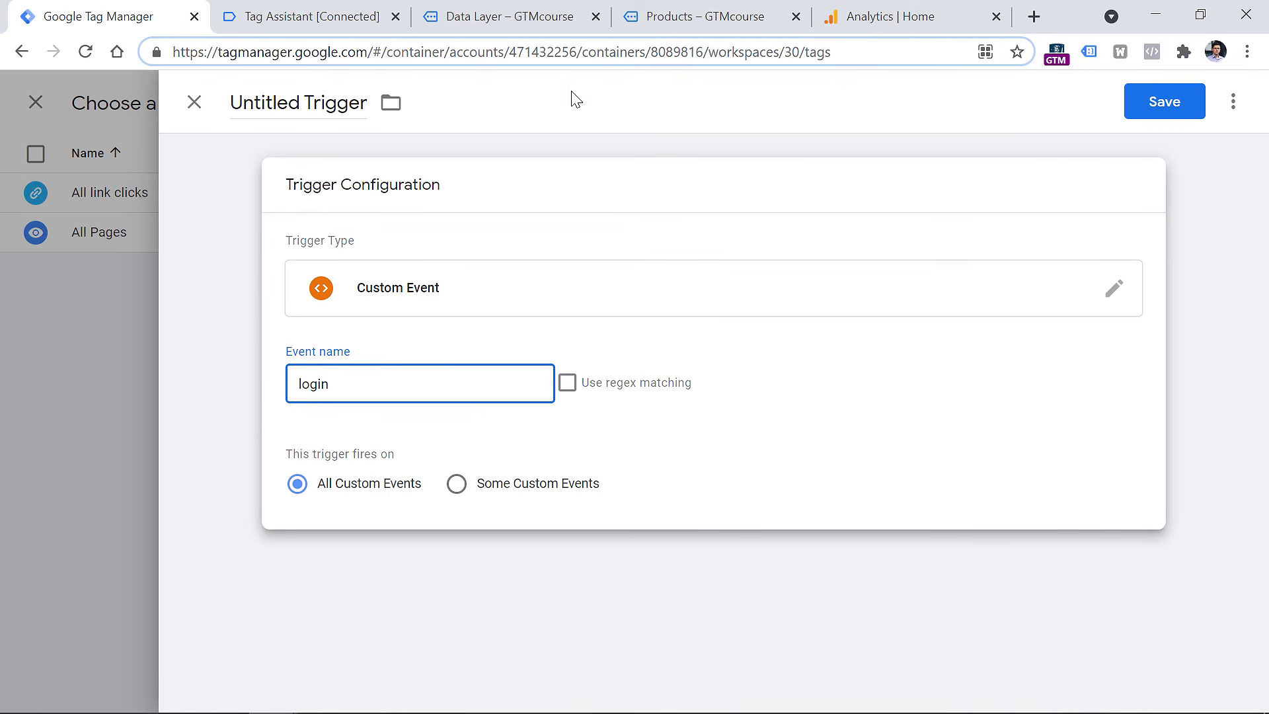
Name the trigger "Custom - login" and save it to the tag.
triple_click(315, 108)
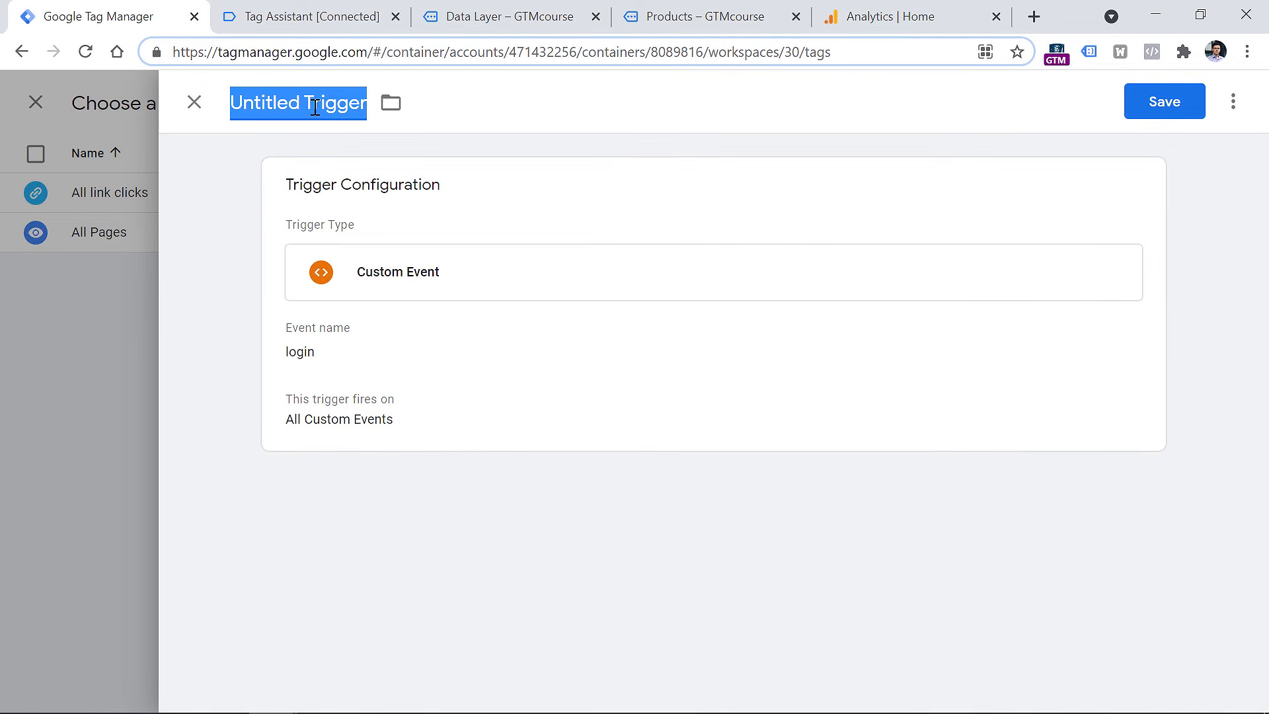
text(cus)
key(BackSpace)
text(Custom - login)
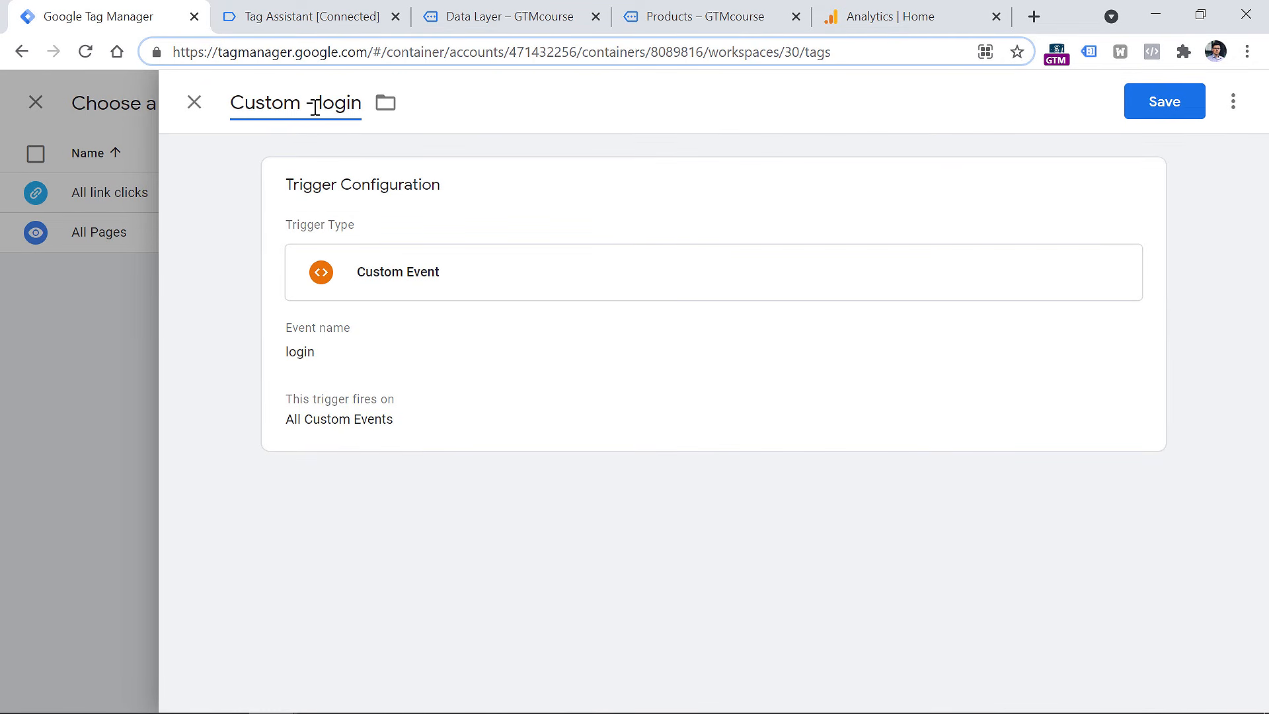
click(1179, 100)
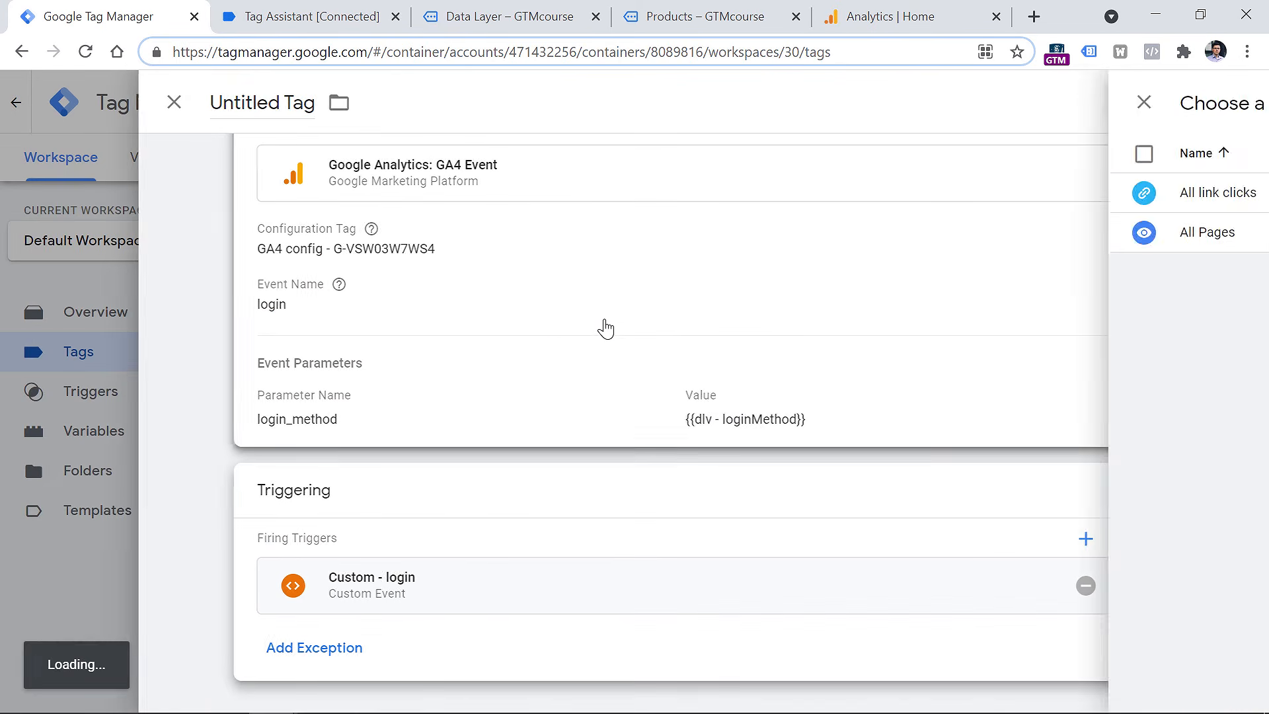
Review the tag's event name, parameter name and value, and compare its trigger with the login event in Tag Assistant.
scroll(552, 346, up, 2)
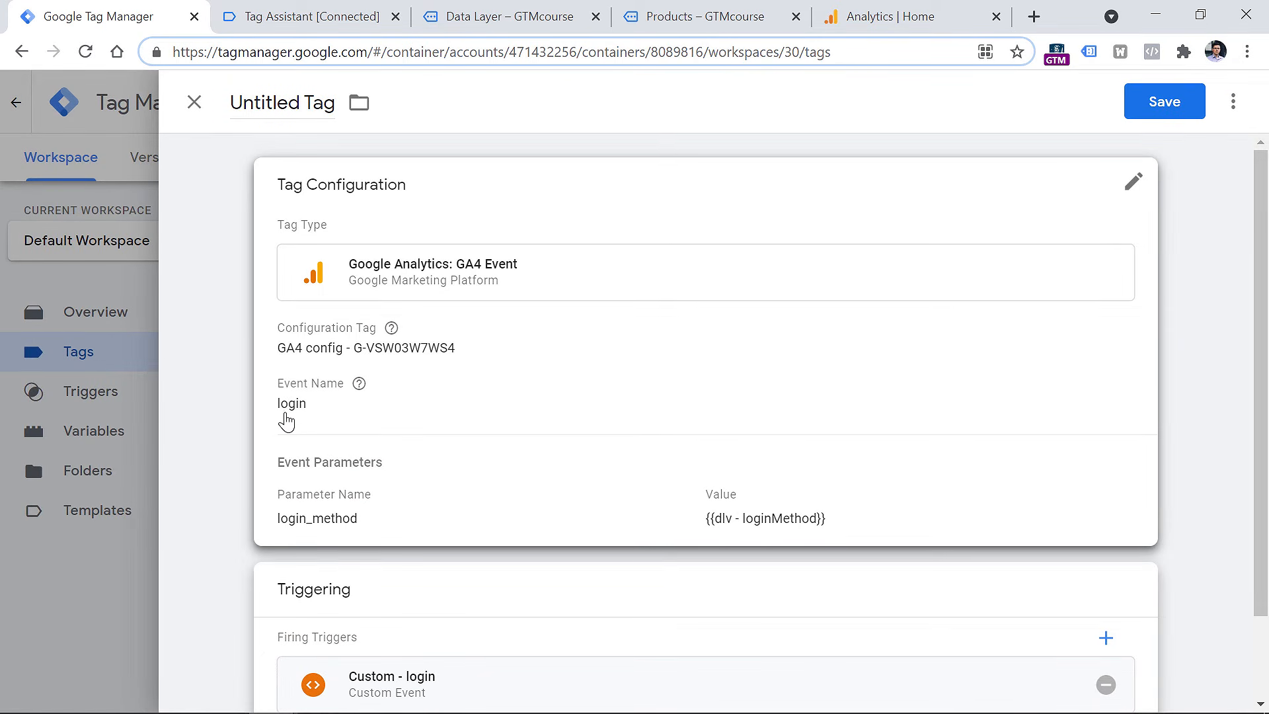
click(301, 423)
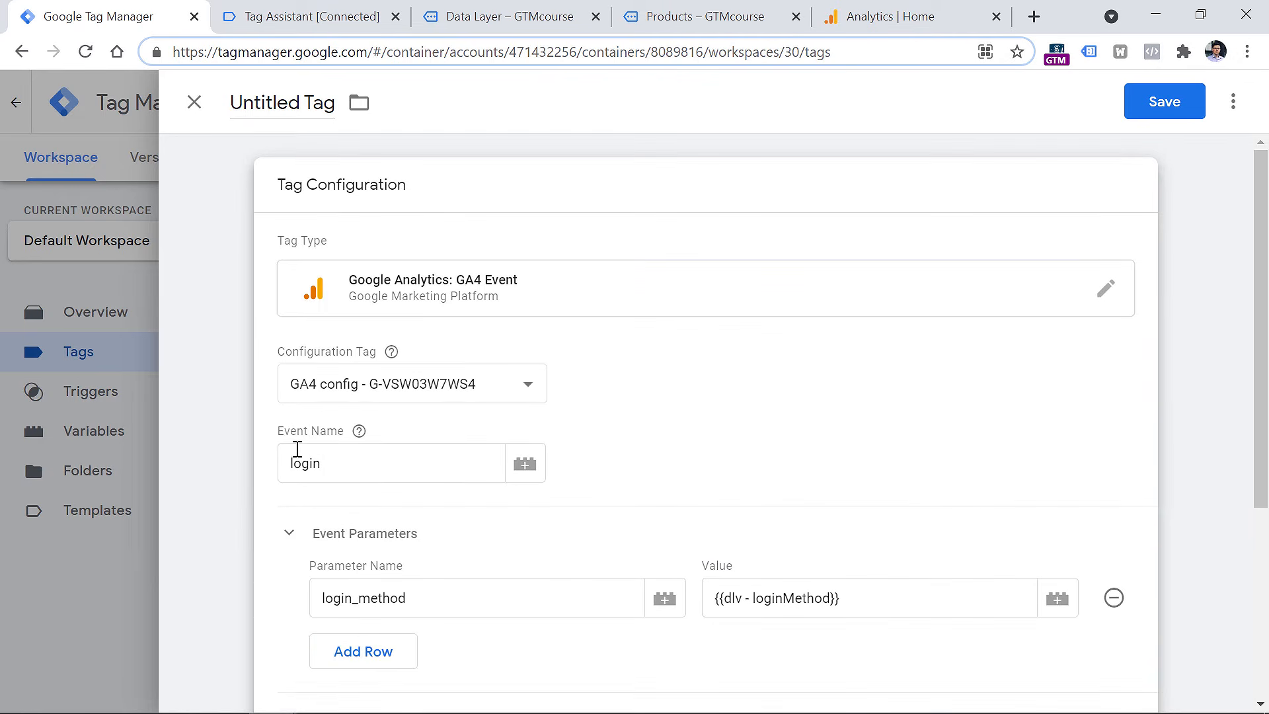
scroll(323, 443, down, 5)
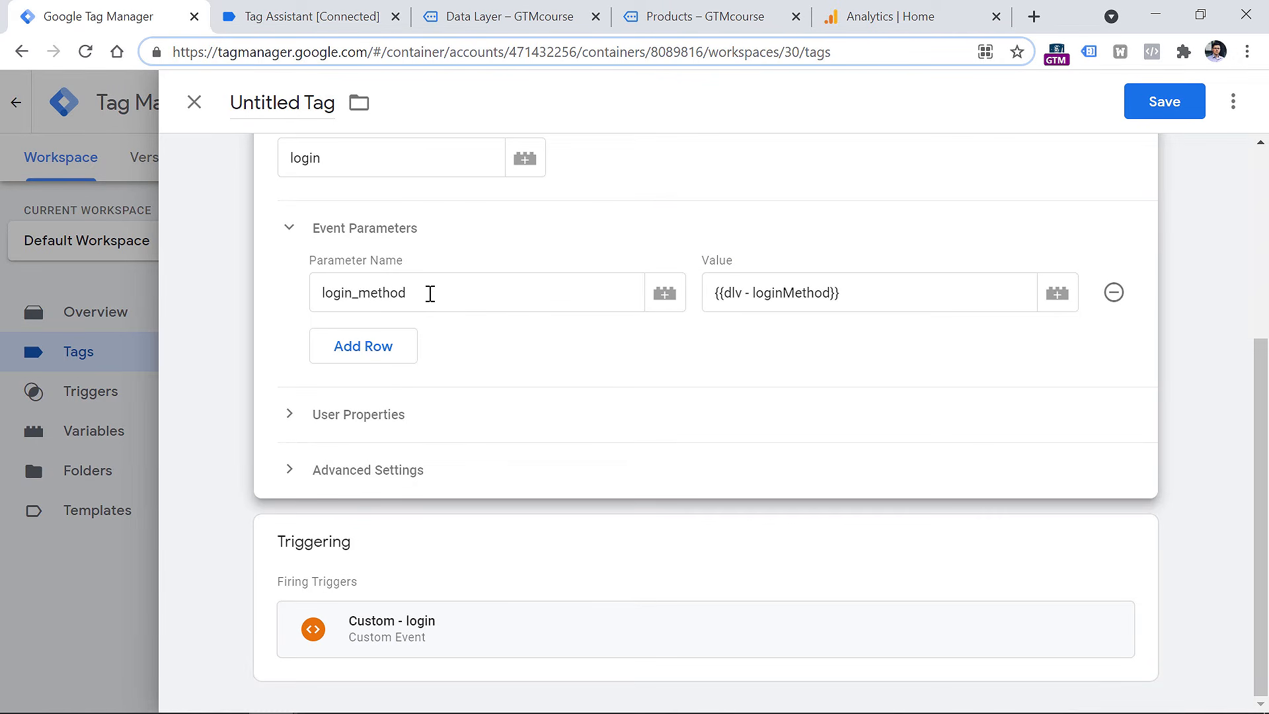
drag(436, 291, 316, 298)
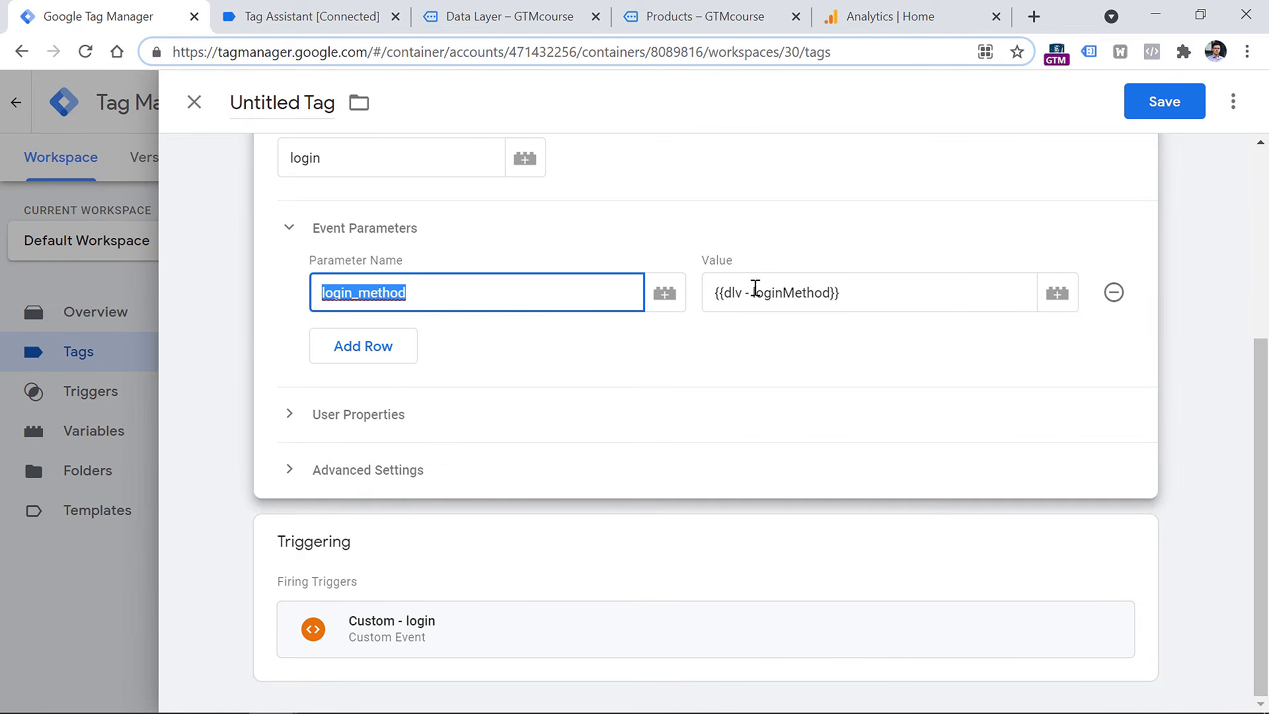
drag(847, 293, 715, 297)
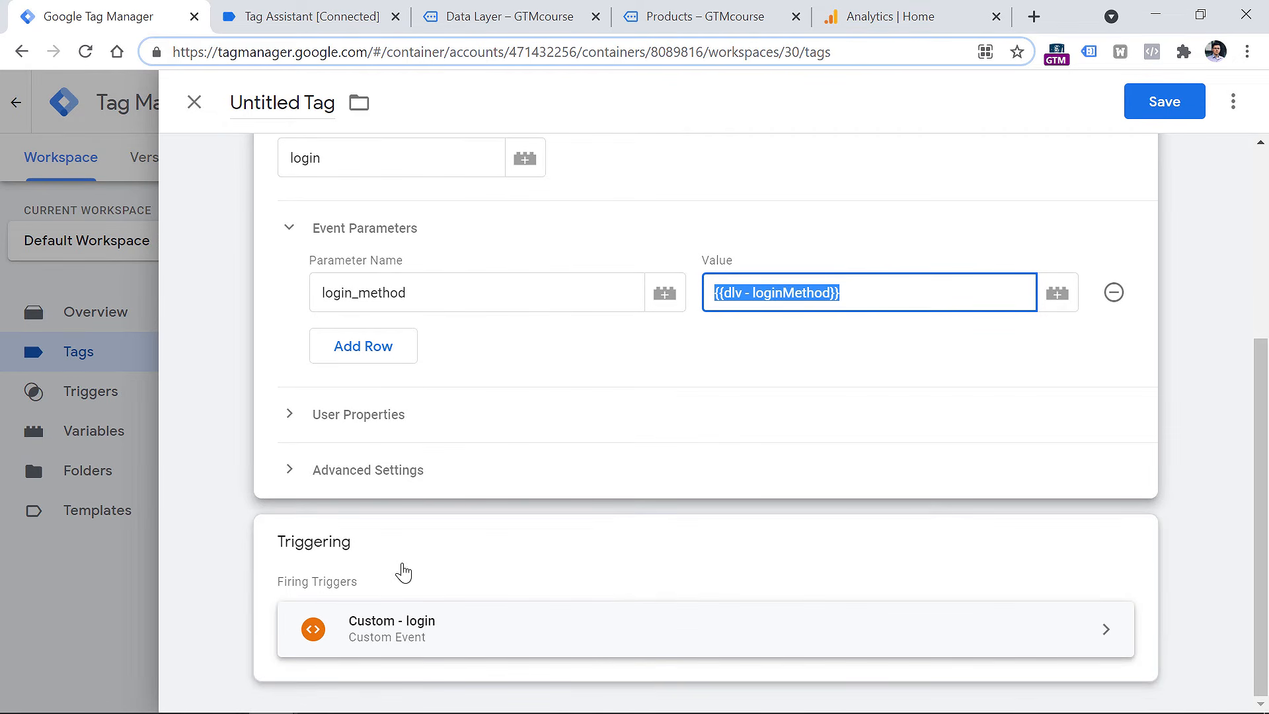
click(323, 17)
drag(290, 341, 397, 337)
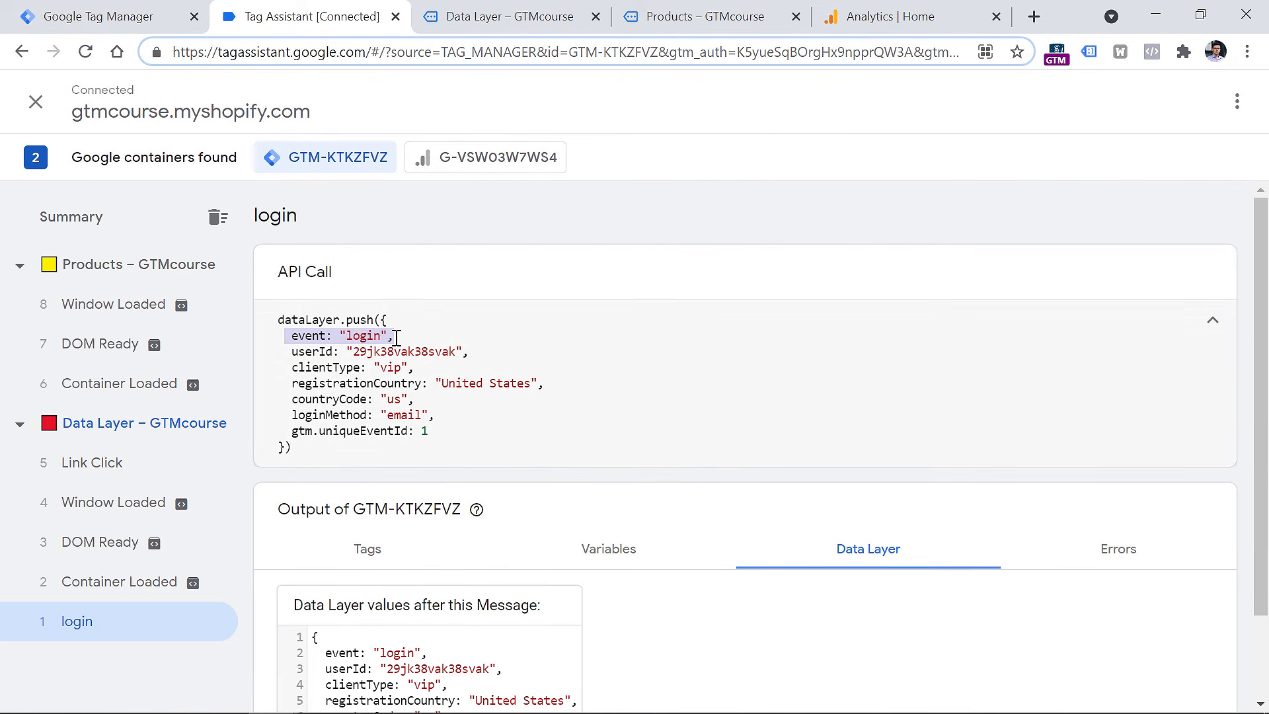
key(ctrl+shift+Tab)
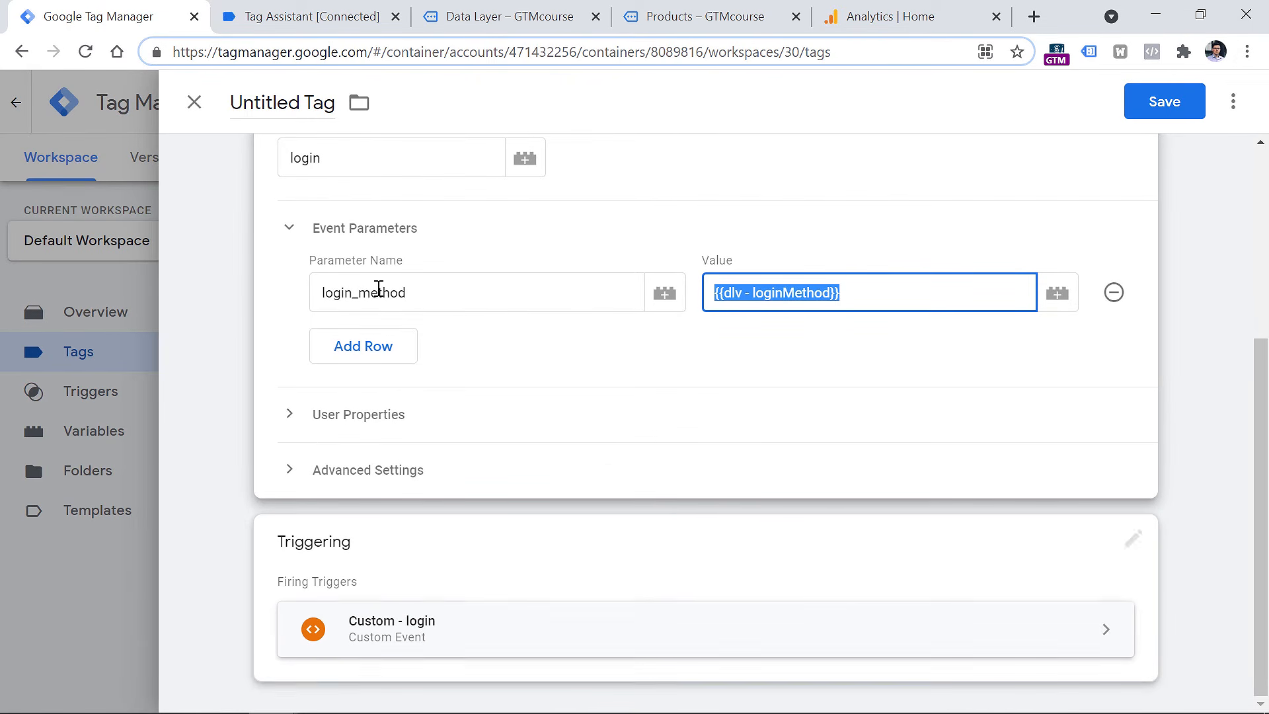
Name the tag "GA4 Event - login" and save it.
click(285, 96)
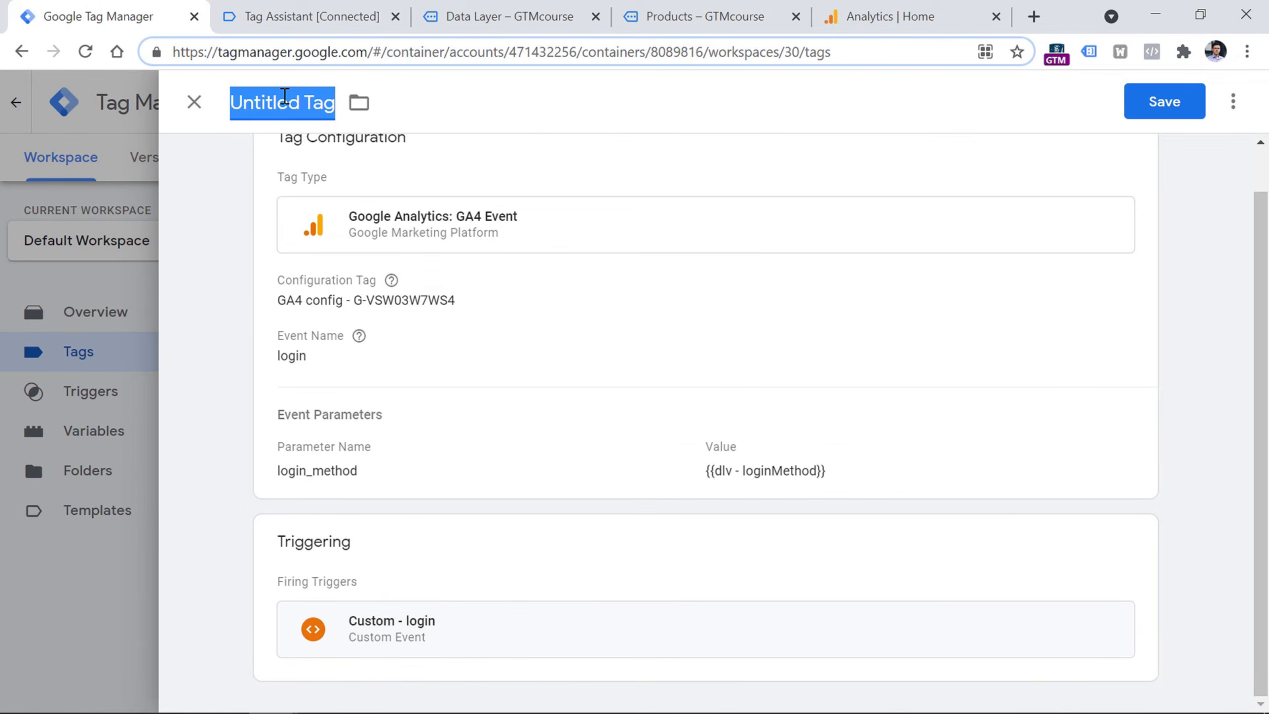
text(GA4 Event - login)
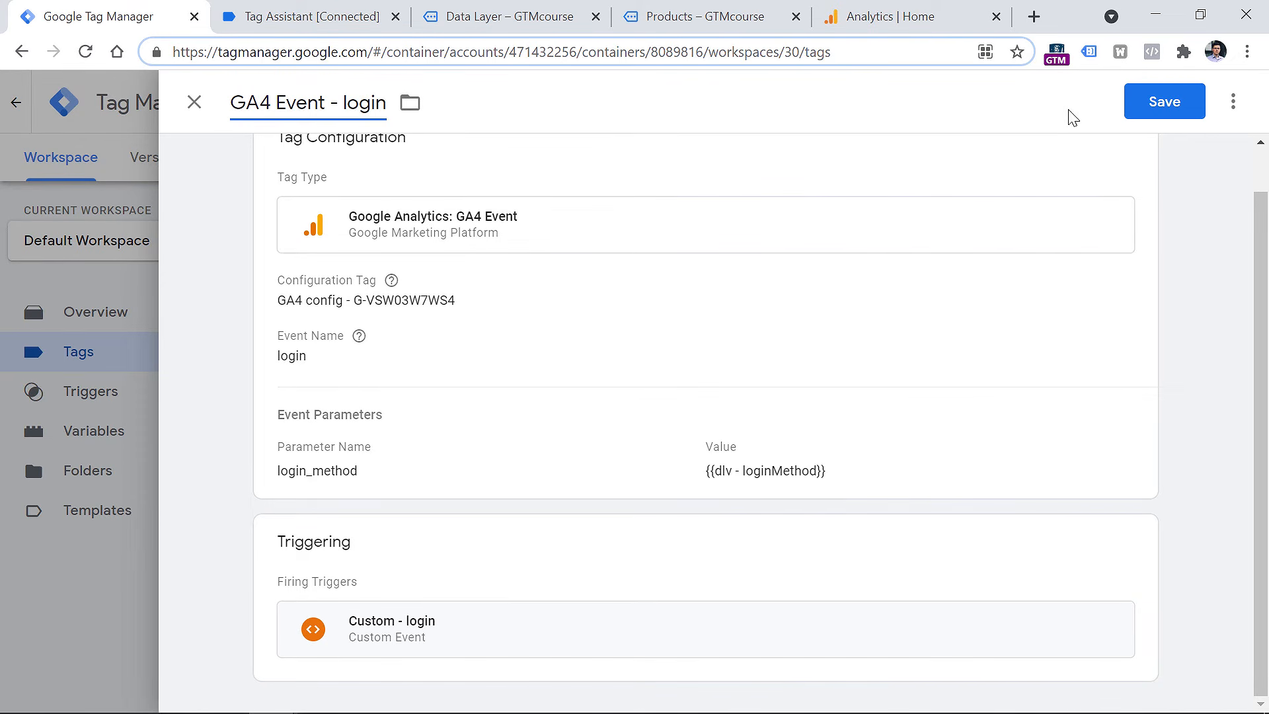
click(1163, 107)
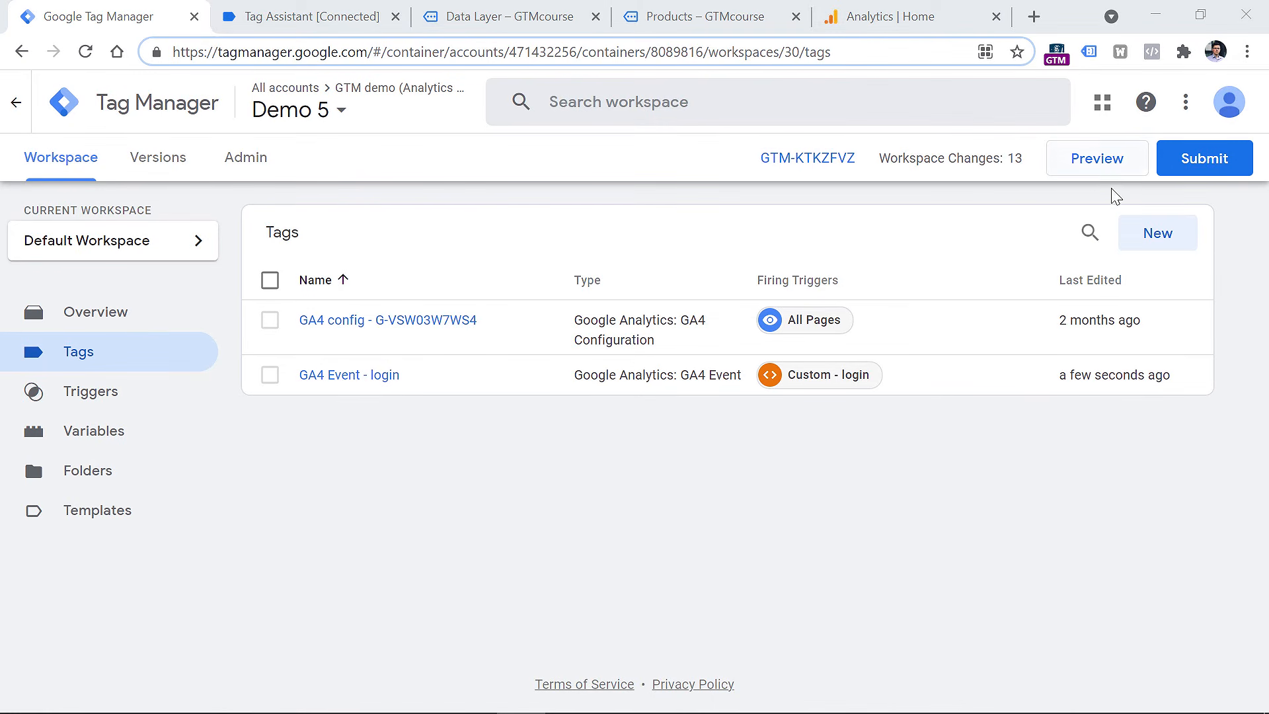
Preview the container, check the login message on the store's Data Layer page, and continue to the connected debug session in Tag Assistant.
click(1096, 162)
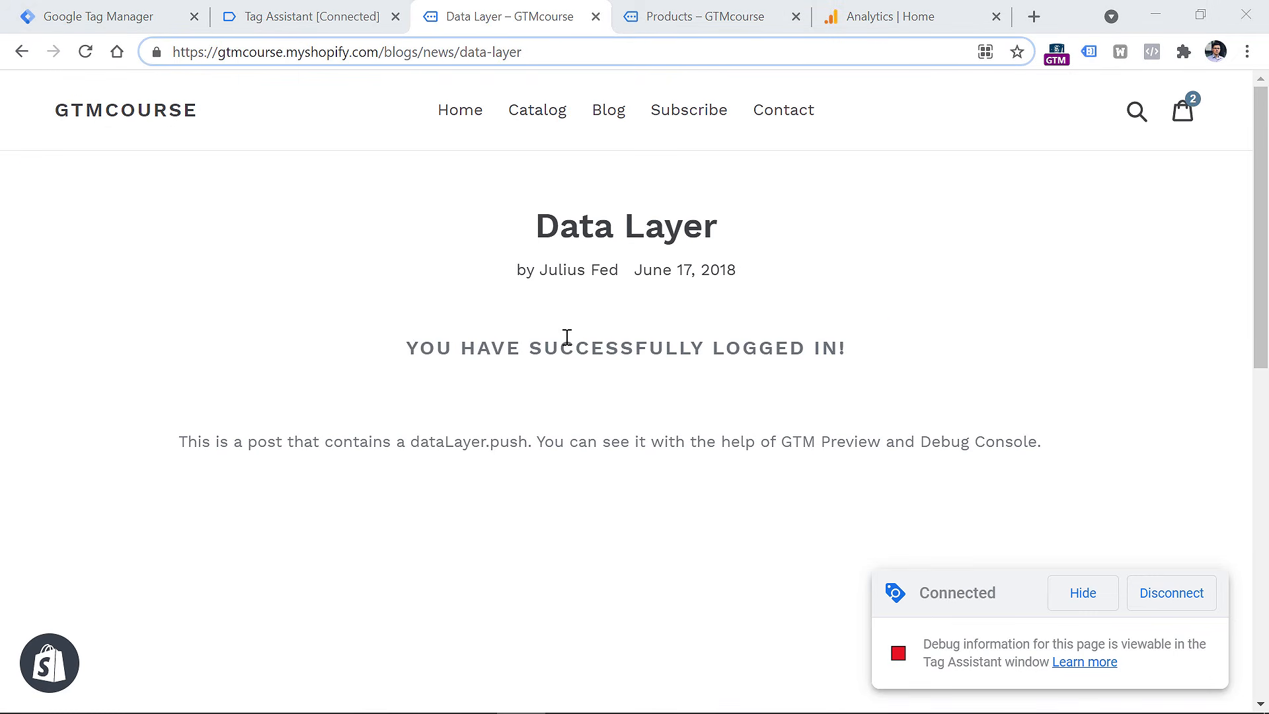
drag(410, 346, 851, 358)
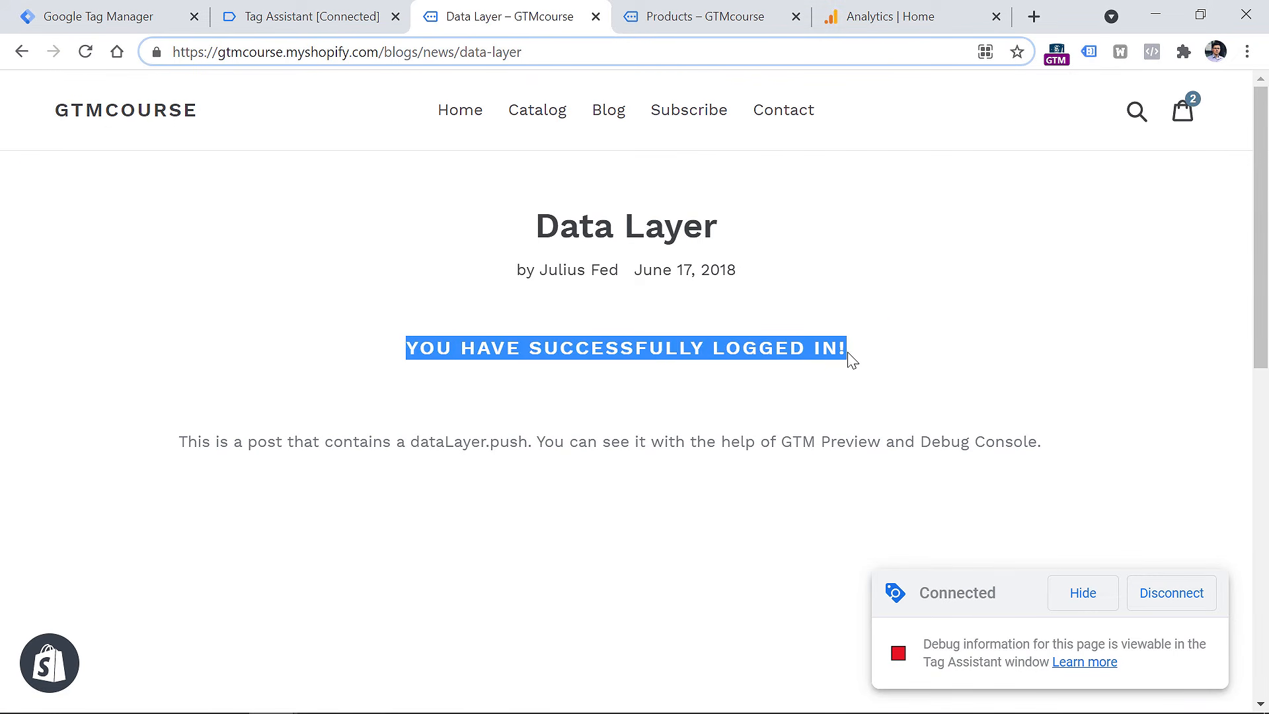
click(684, 434)
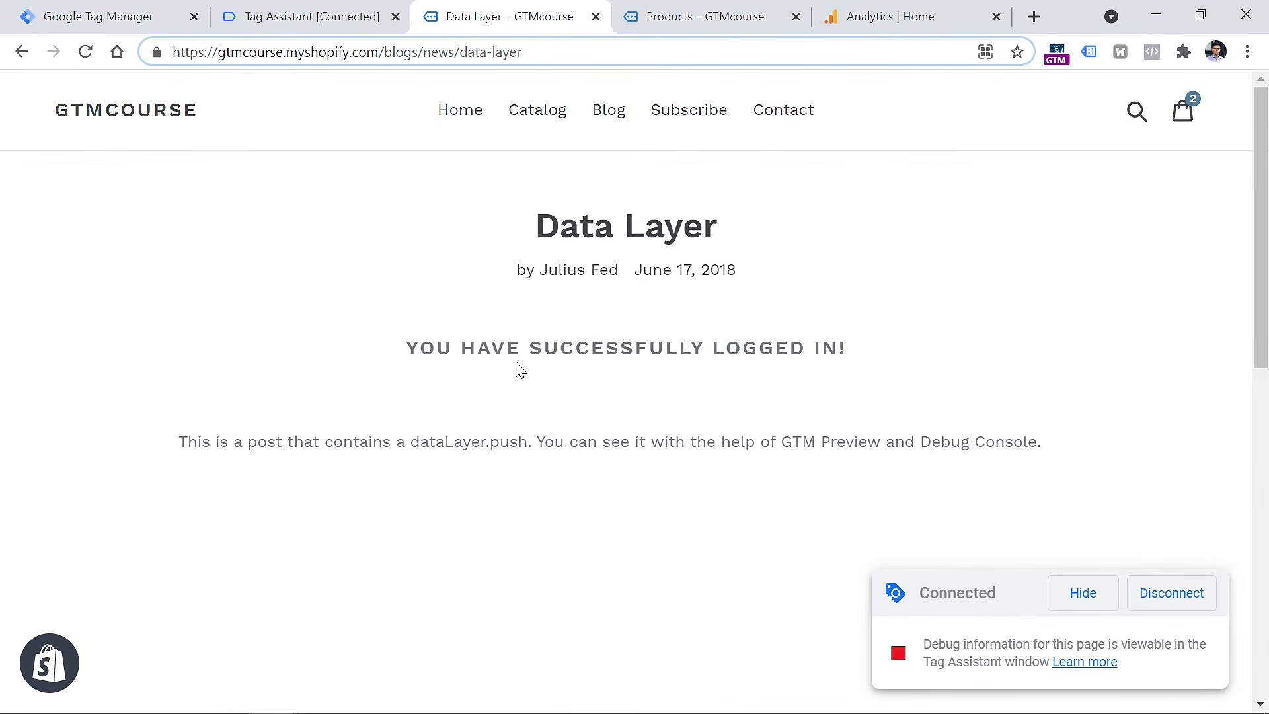
click(314, 17)
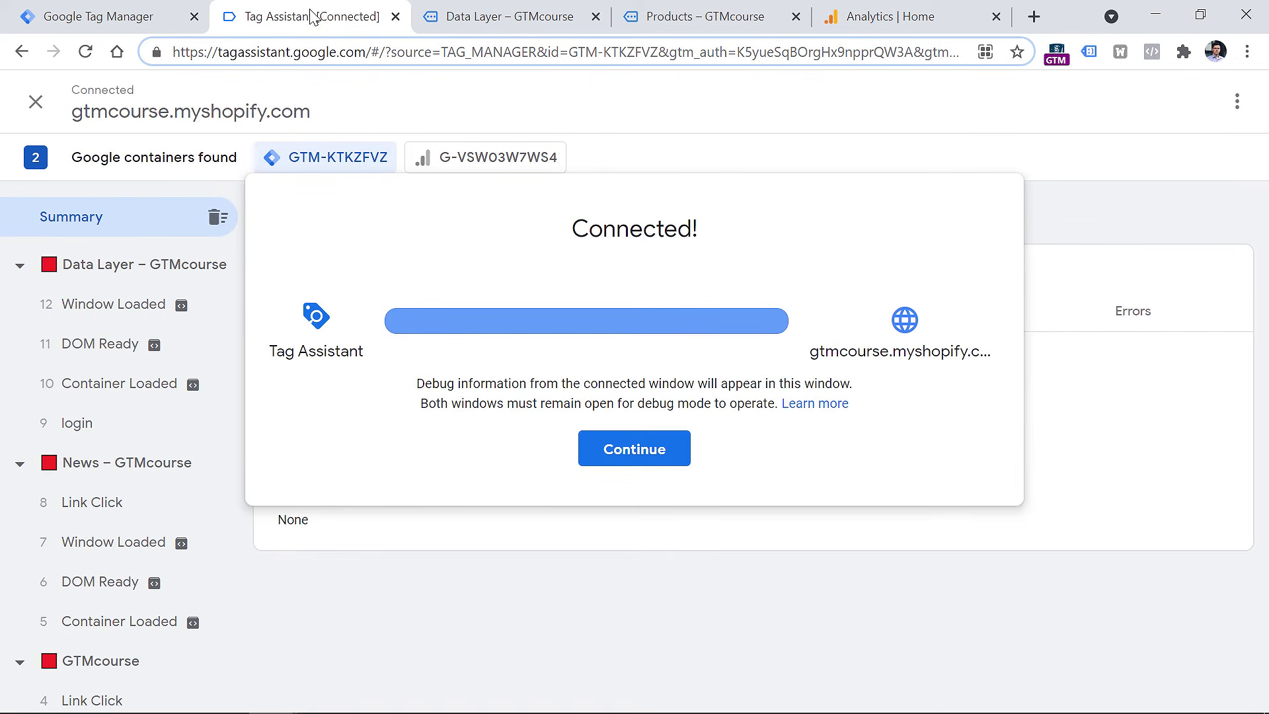
click(640, 454)
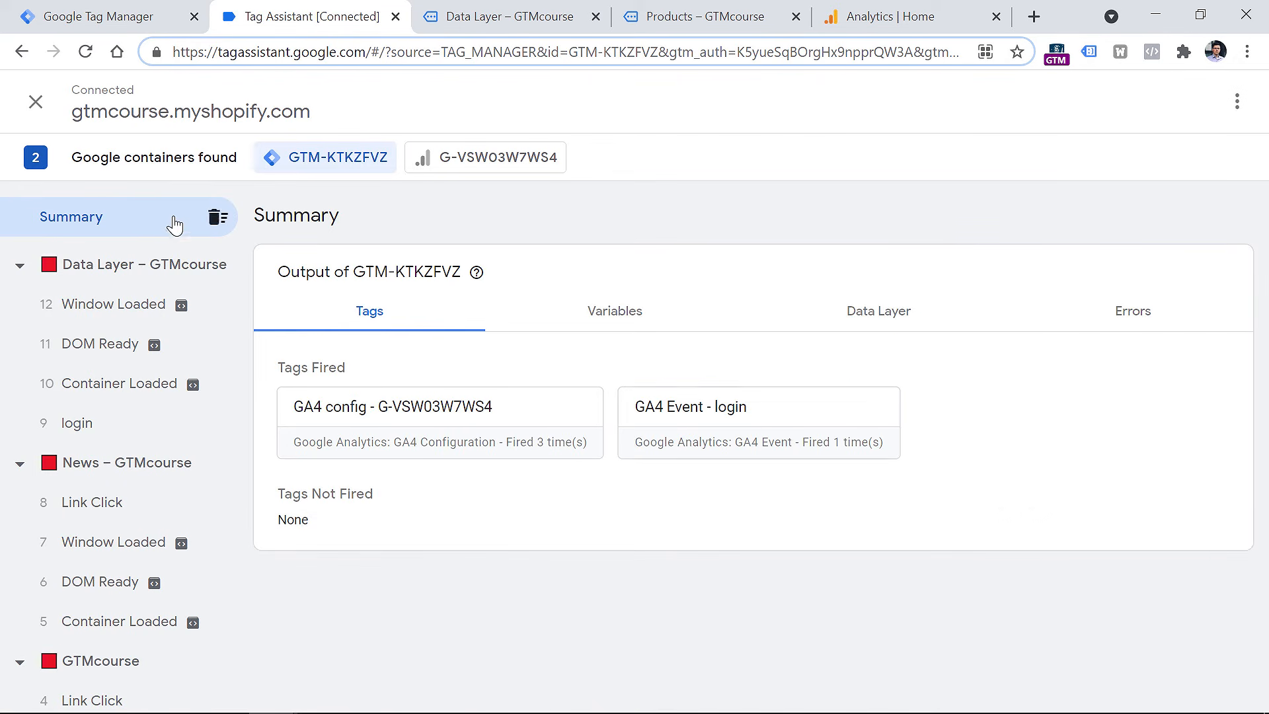
Open the GA4 Event - login tag under the login event and examine its details with variables displayed as names and as values.
click(83, 429)
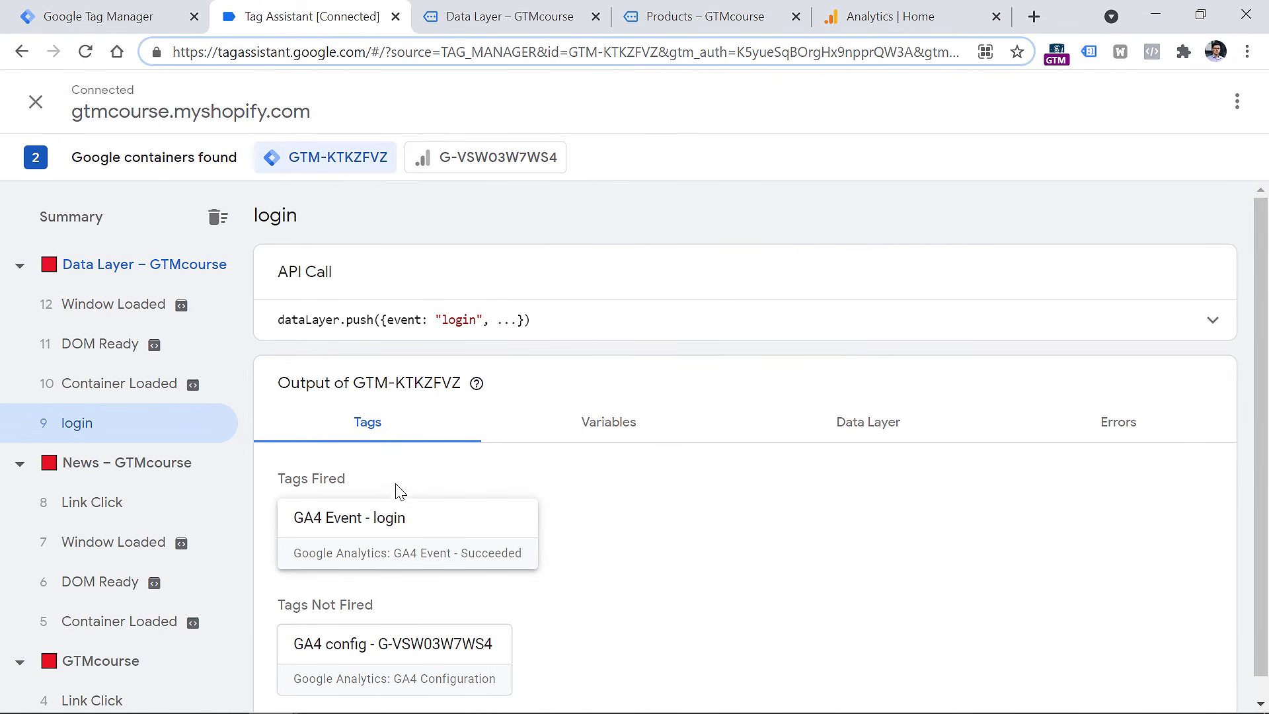
click(419, 529)
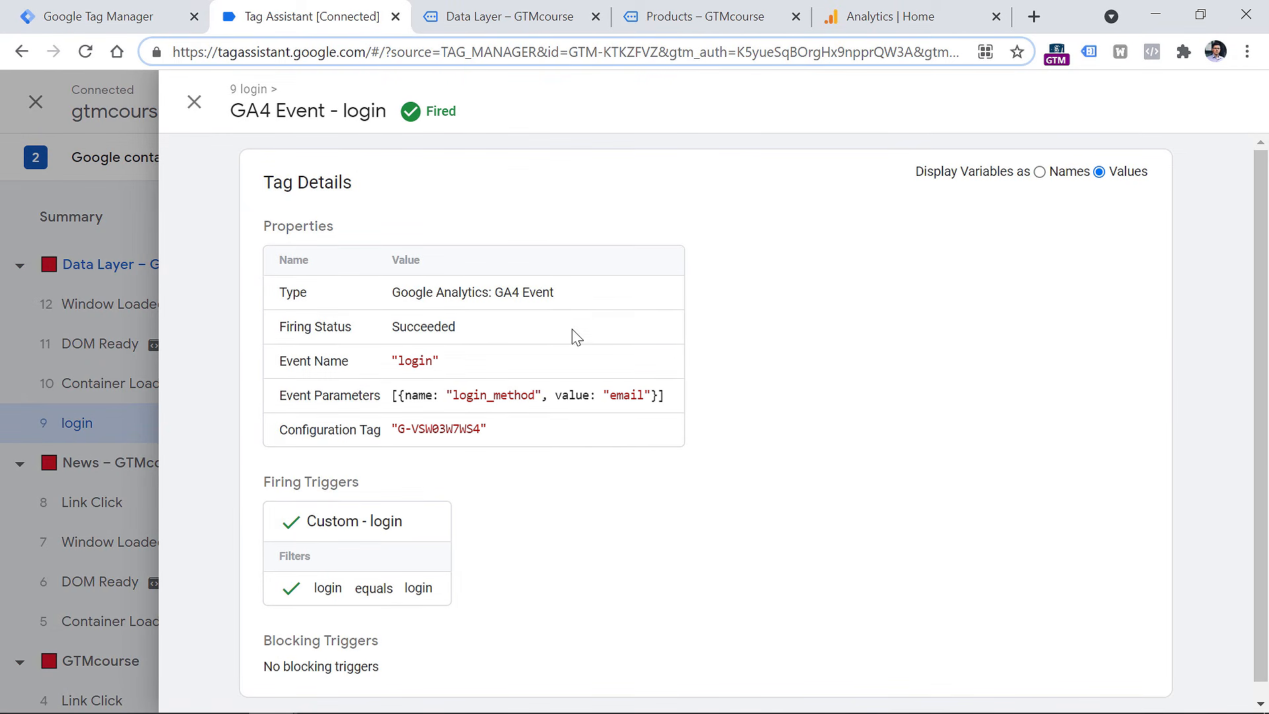
click(1041, 172)
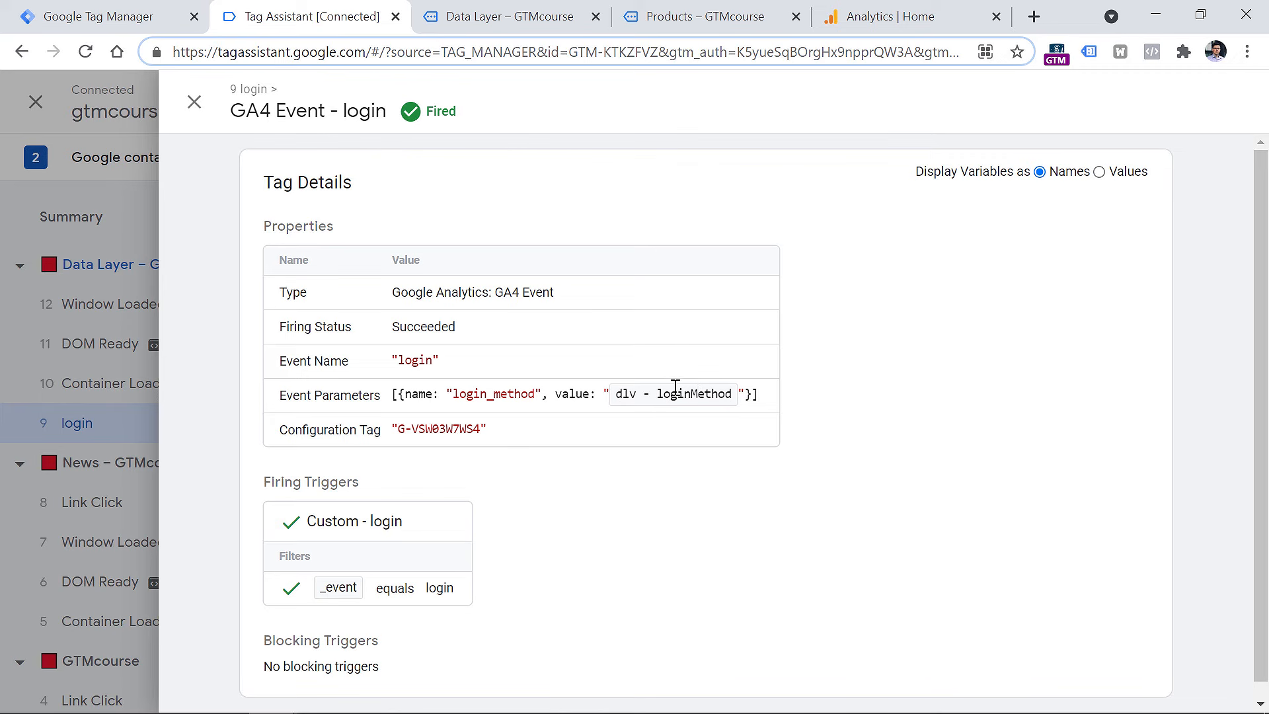
click(1100, 173)
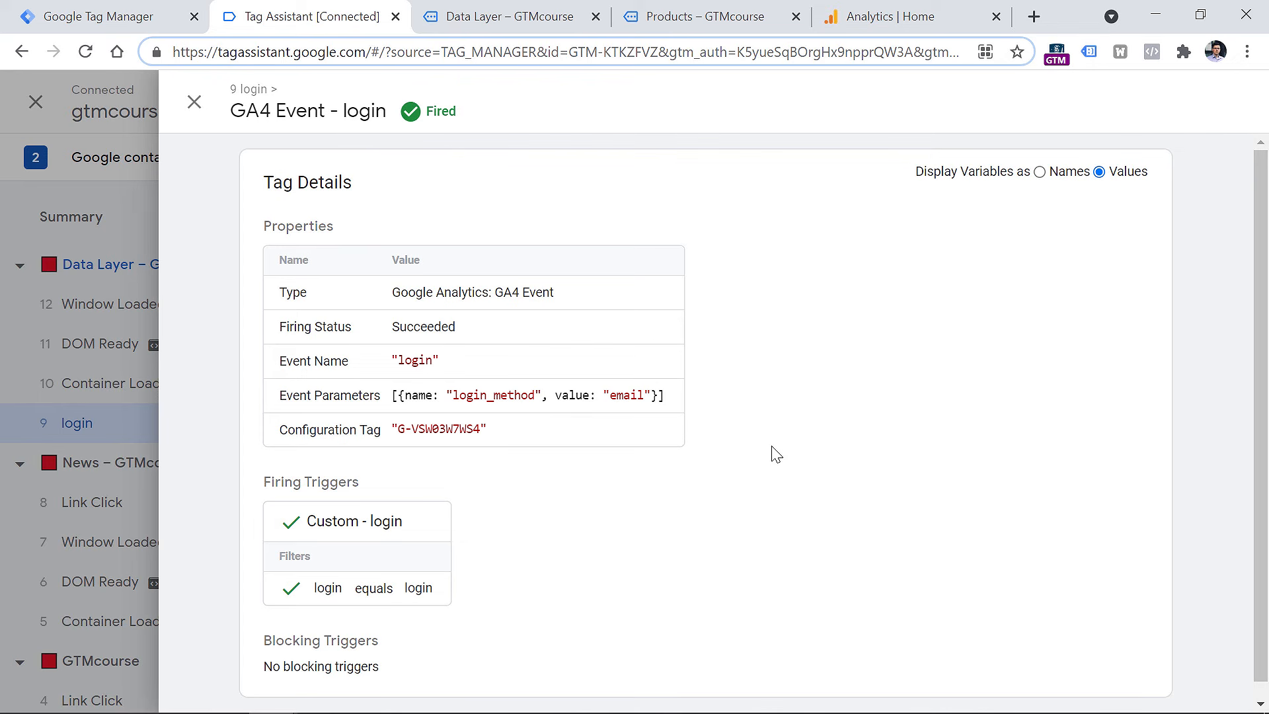
scroll(445, 417, down, 1)
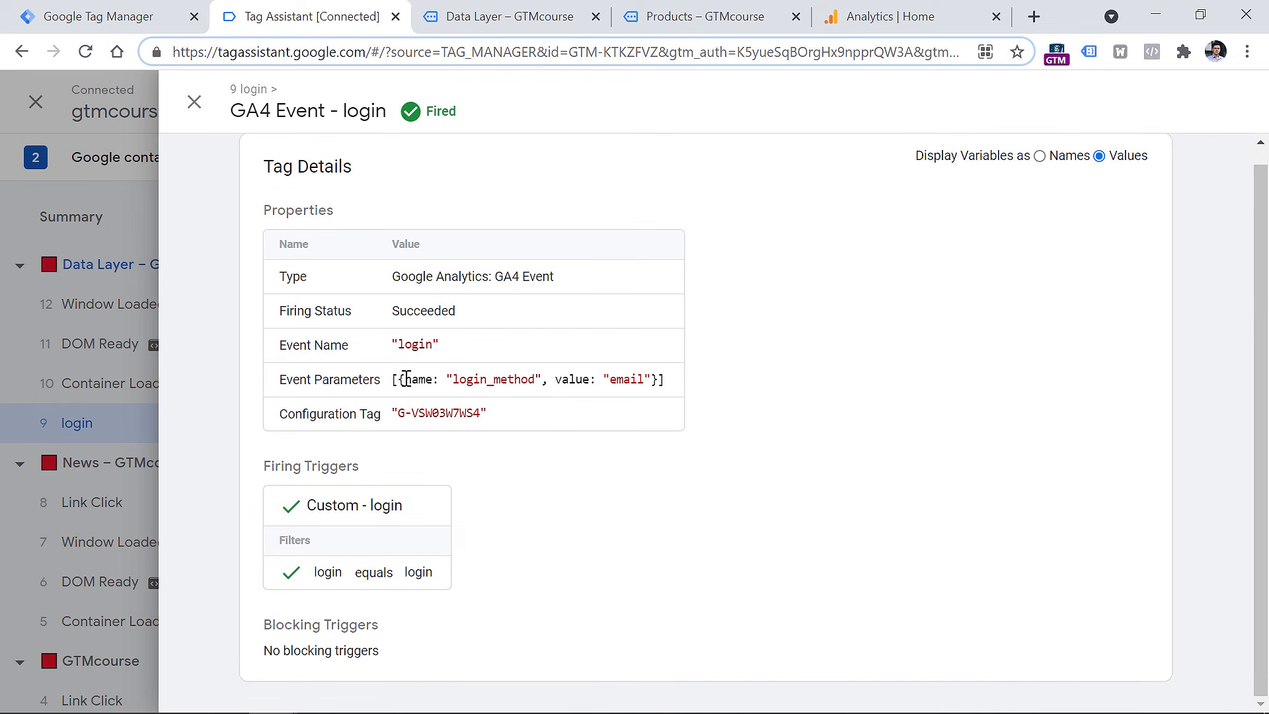
Check the tag's event parameters, switch to Google Analytics, and inspect the login event's login_method parameter value in DebugView.
drag(405, 379, 658, 385)
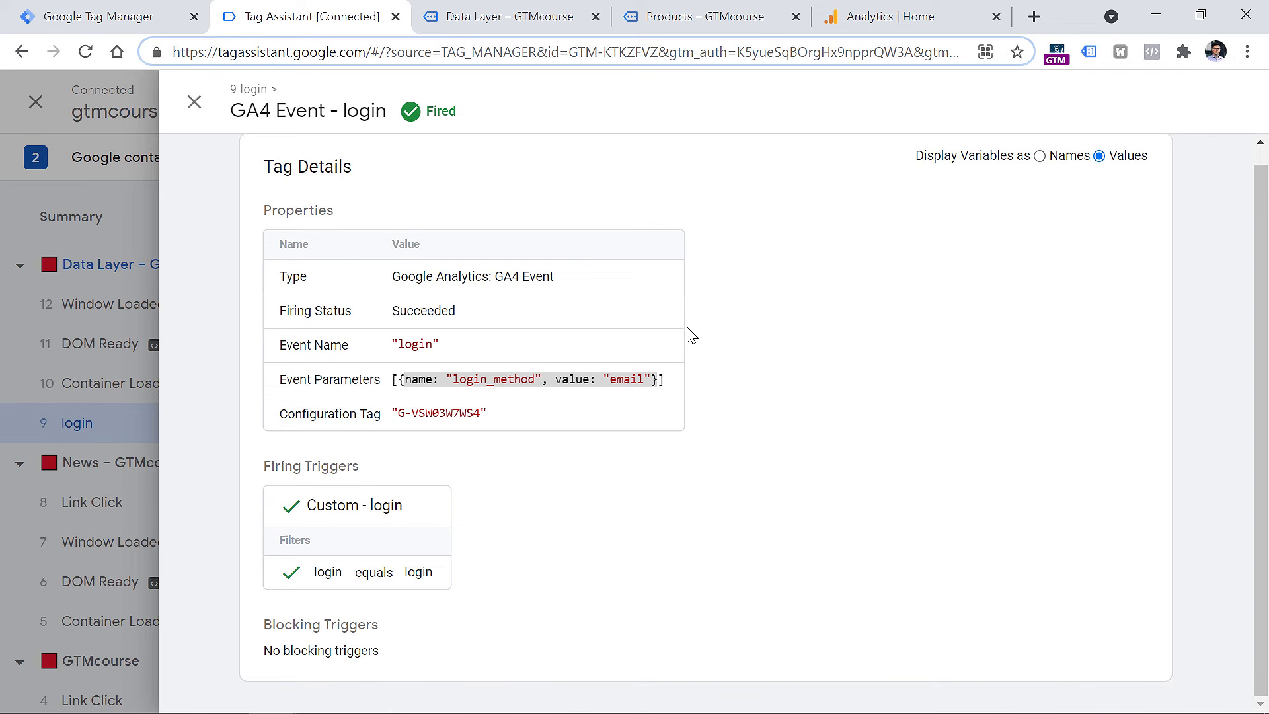
click(892, 17)
scroll(134, 434, down, 3)
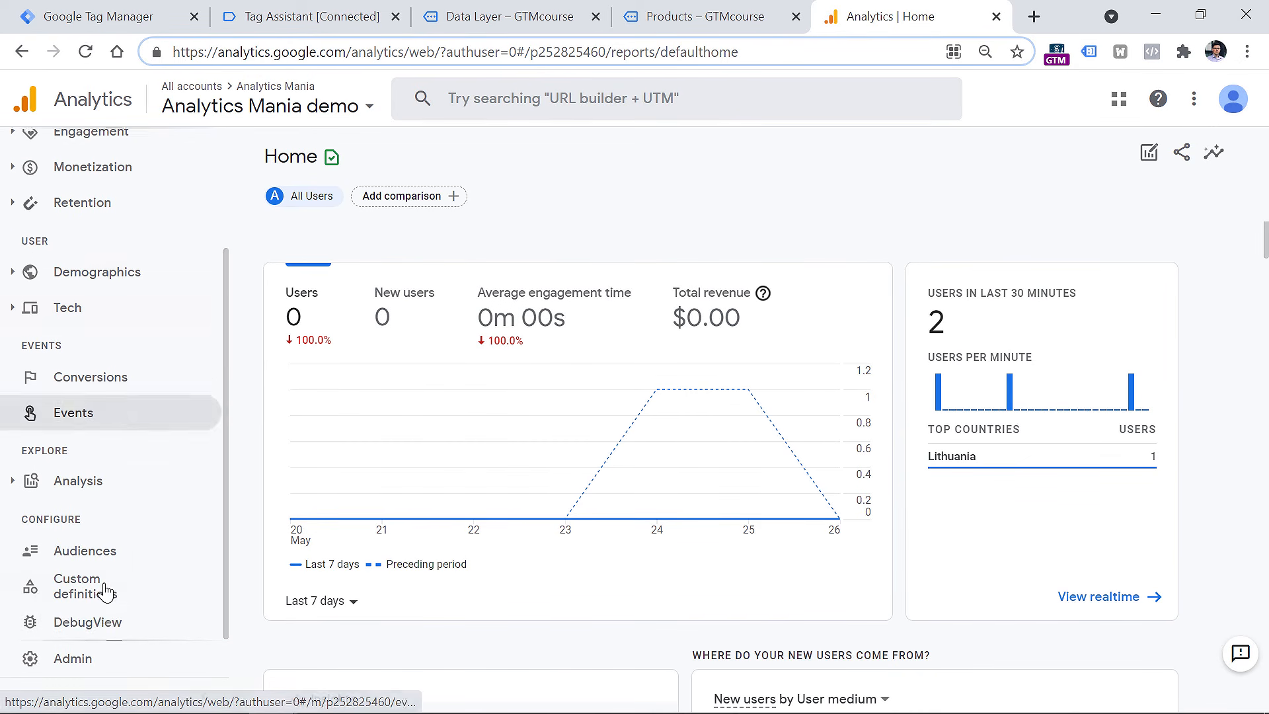
click(86, 622)
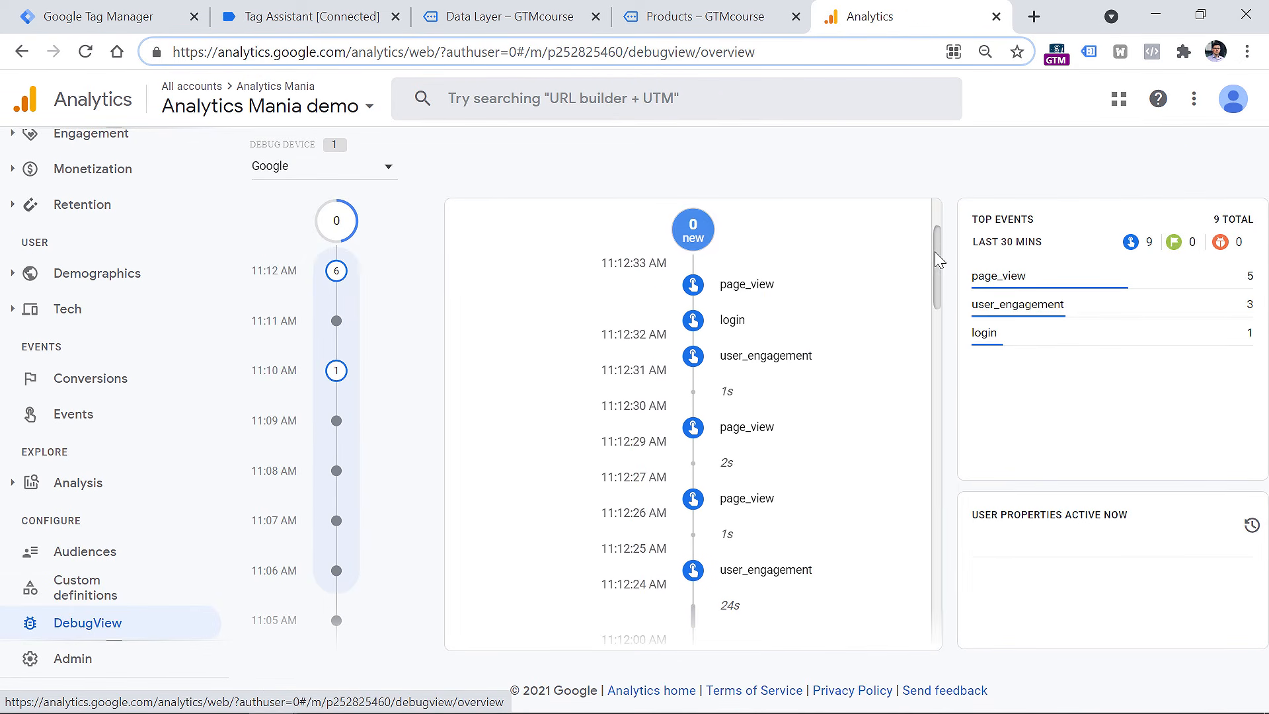
click(735, 323)
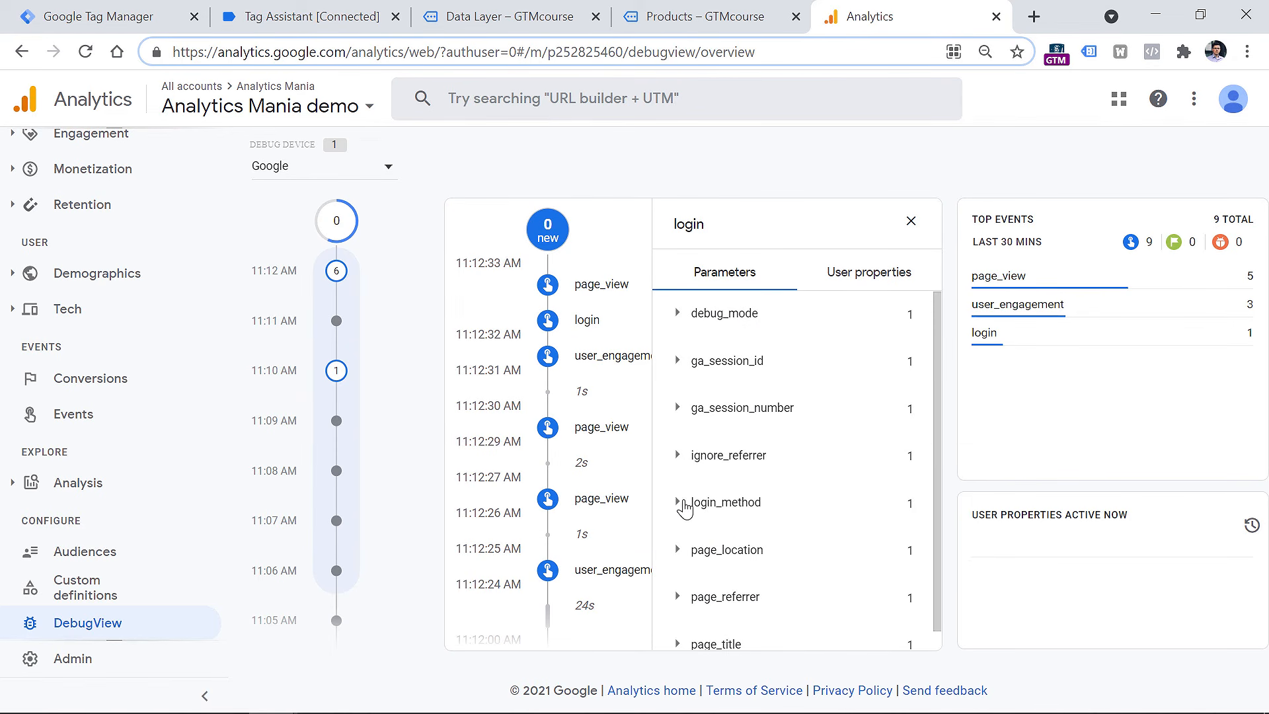
click(679, 508)
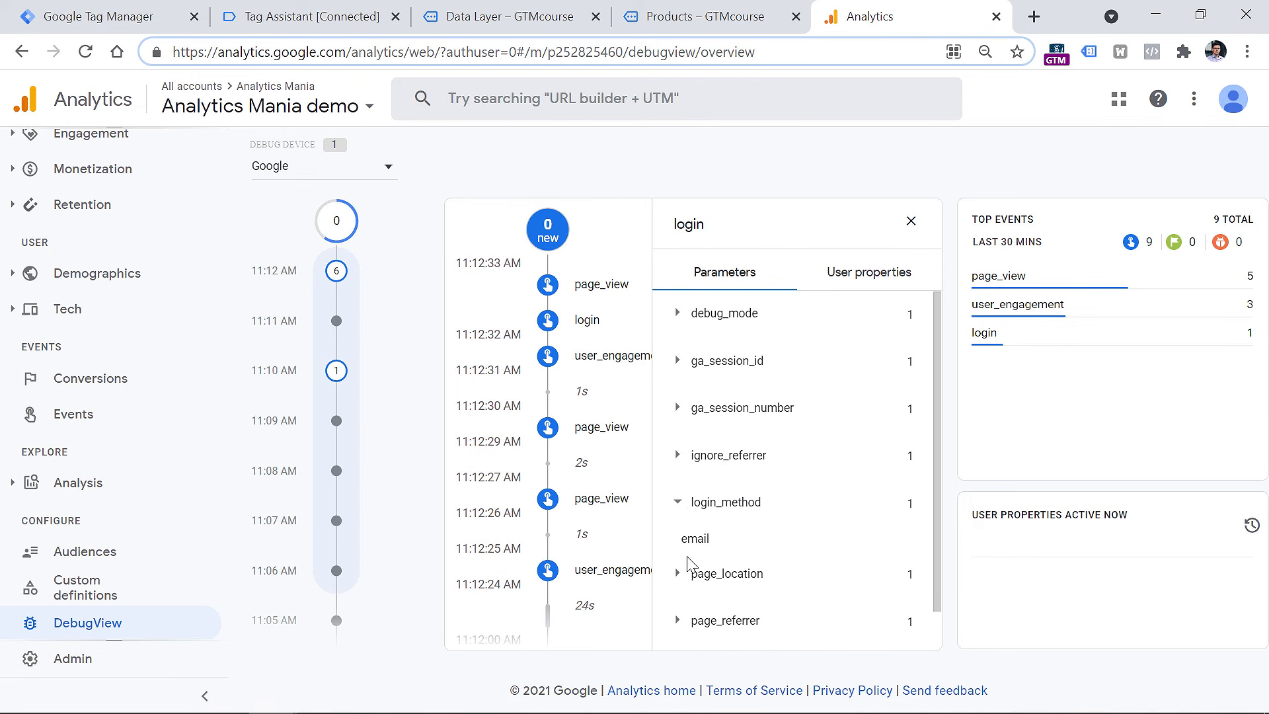
double_click(696, 538)
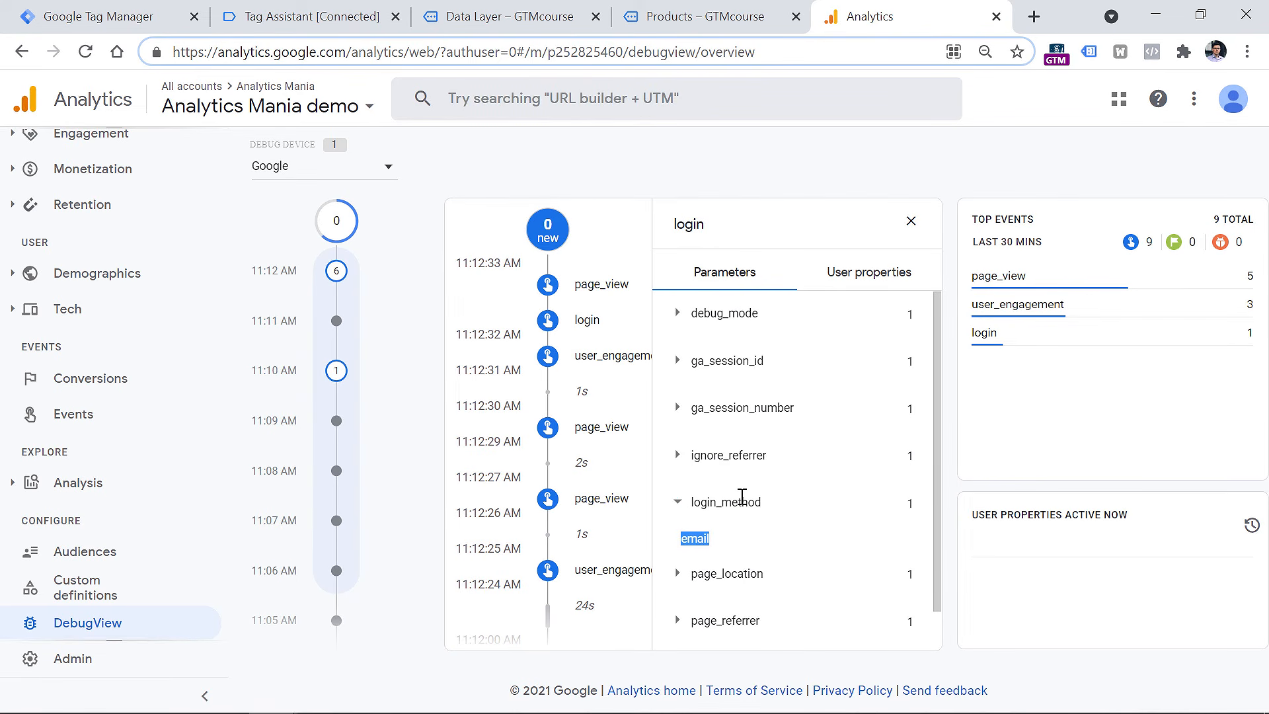